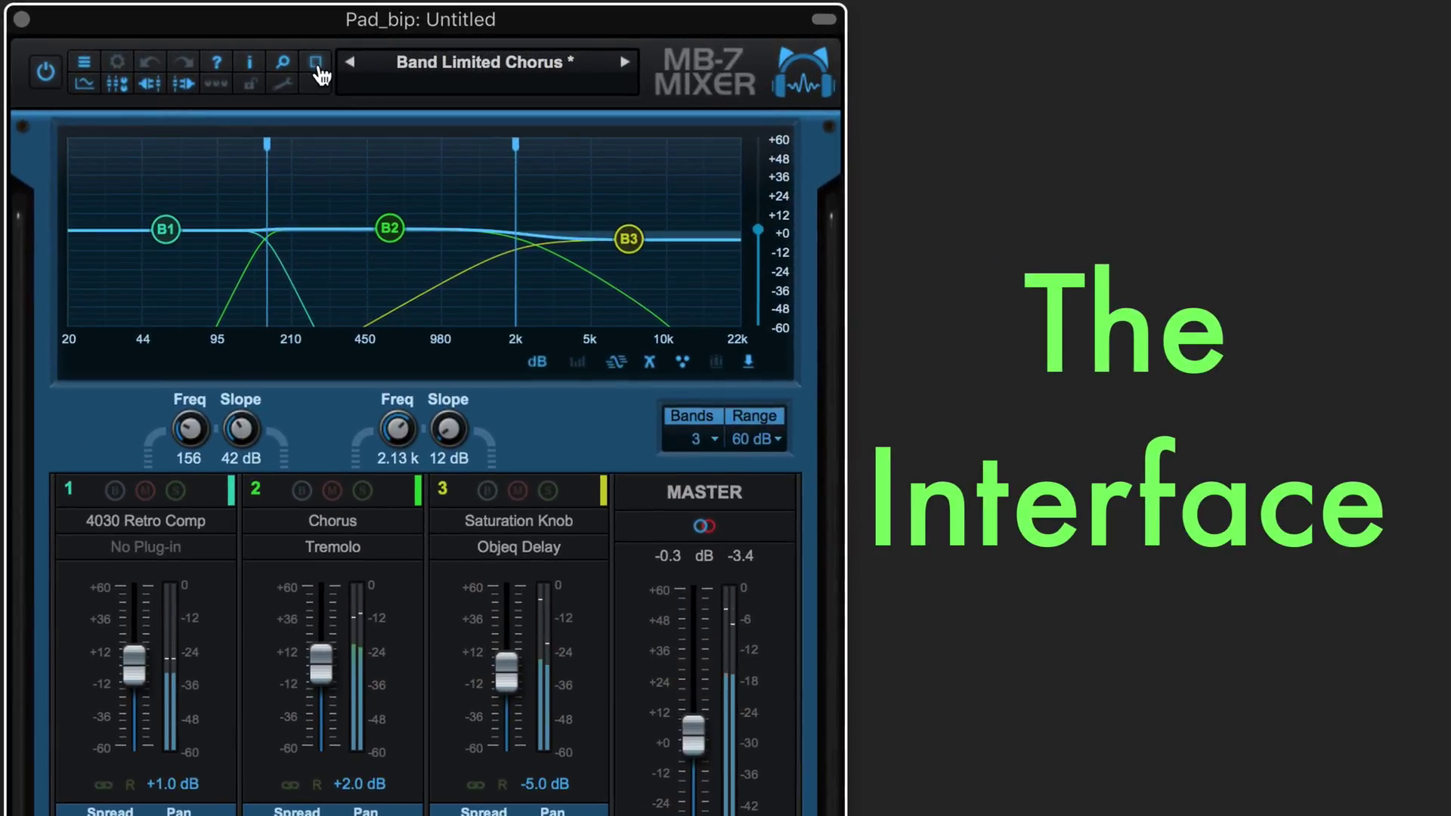
- Try the interface at medium, small and 70% sizes, then restore 100% zoom
left_click(326, 60)
left_click(347, 87)
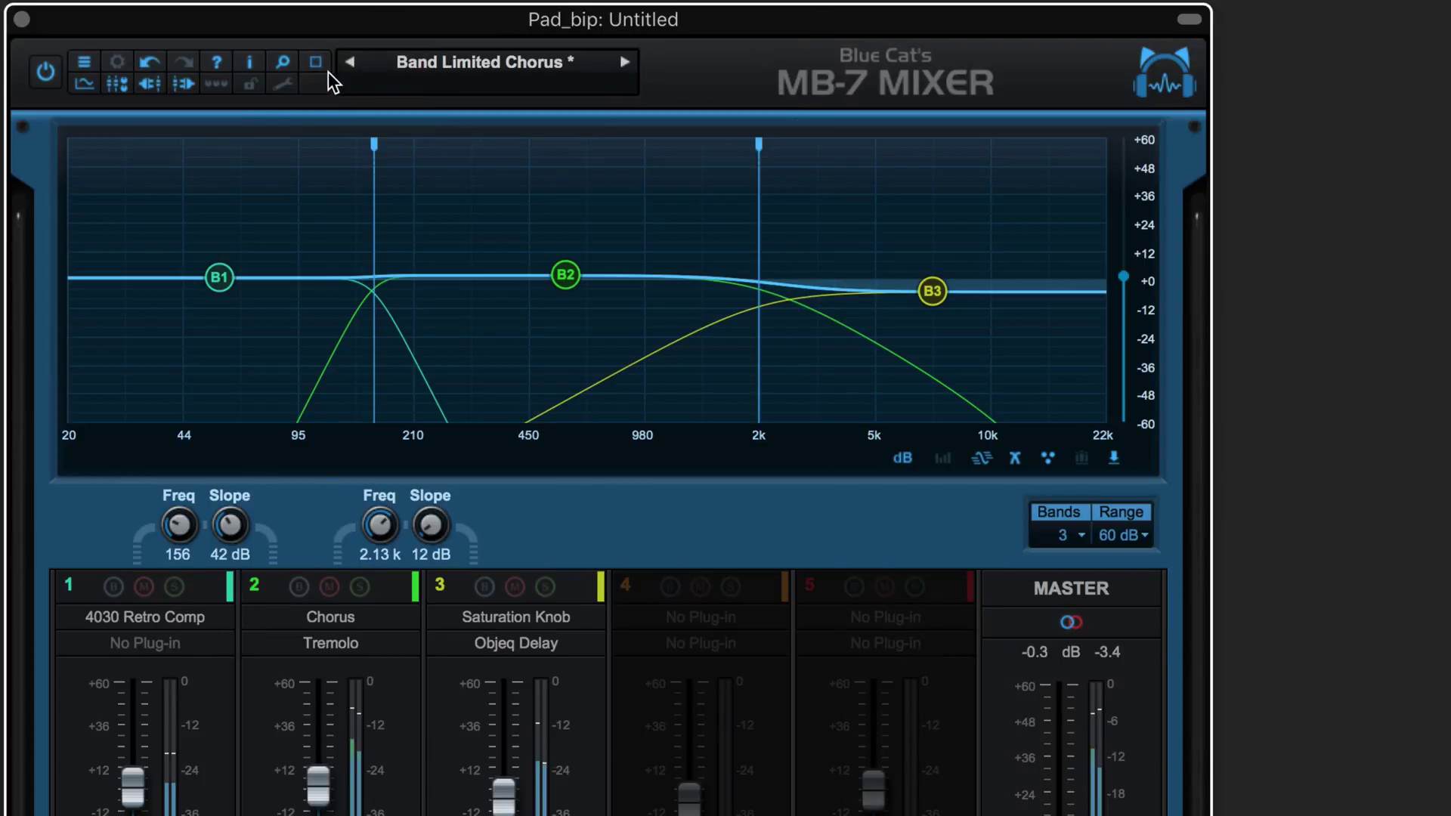
left_click(316, 64)
left_click(338, 68)
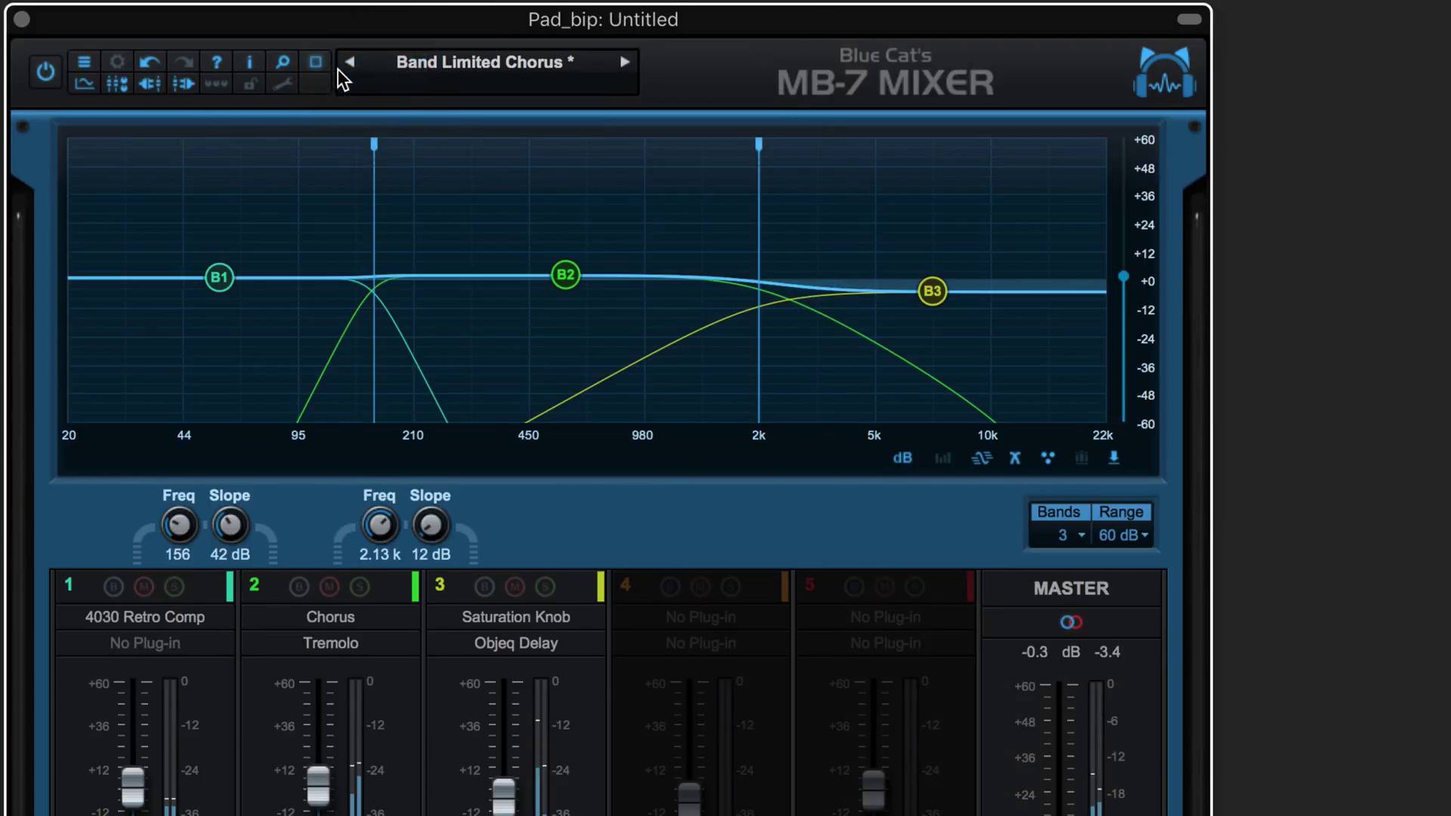
left_click(284, 65)
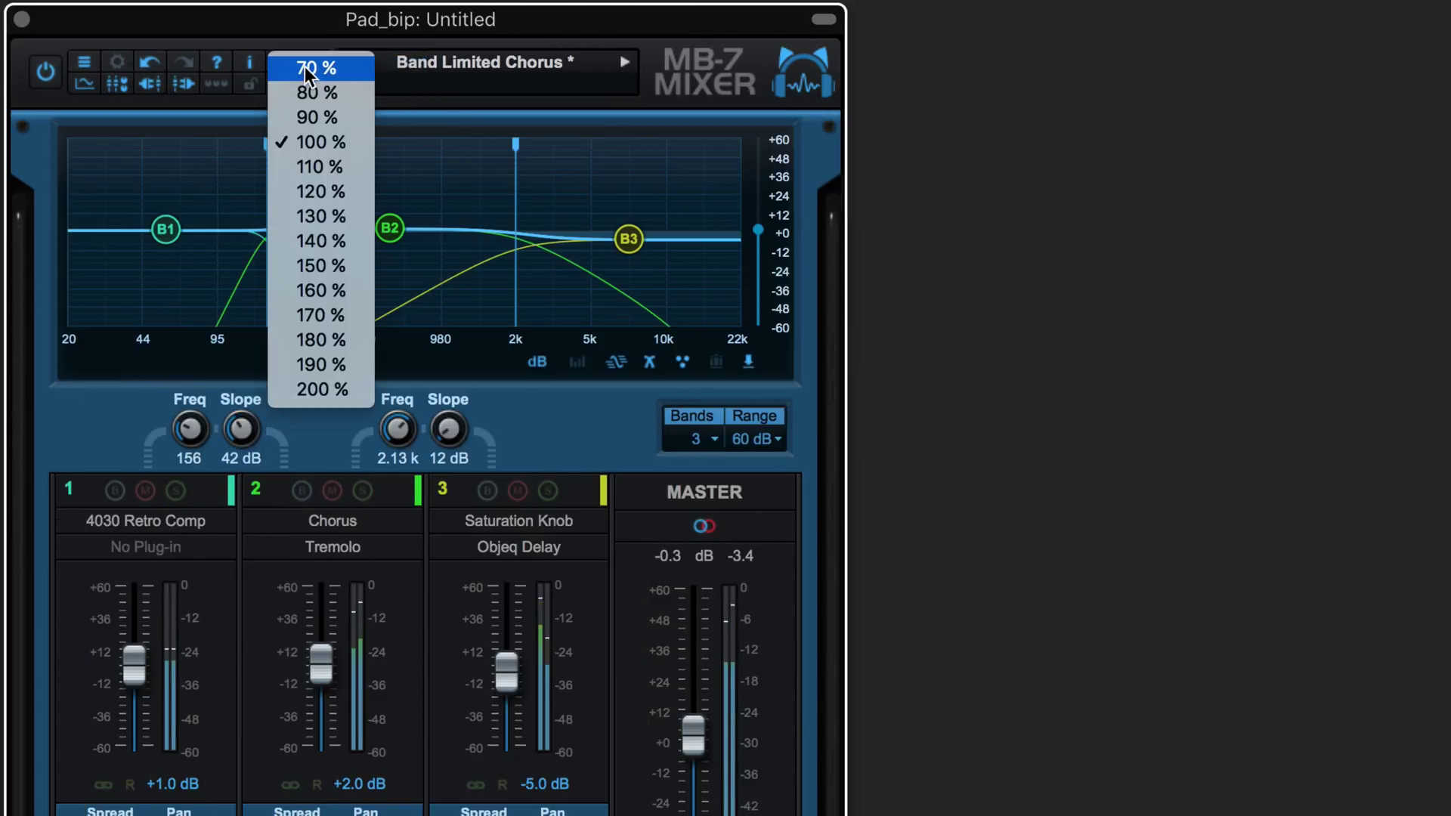
left_click(305, 66)
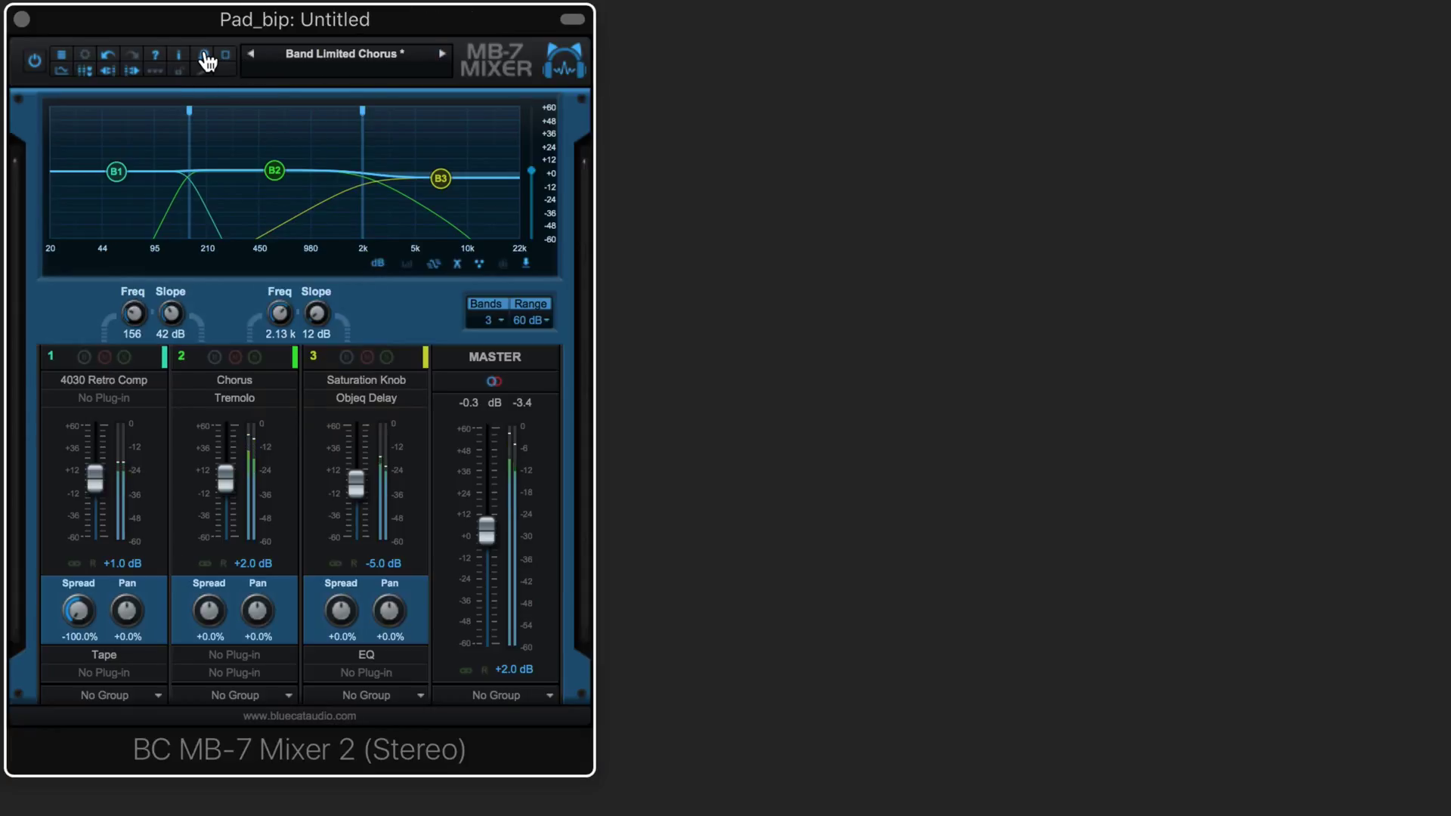
left_click(205, 58)
left_click(233, 135)
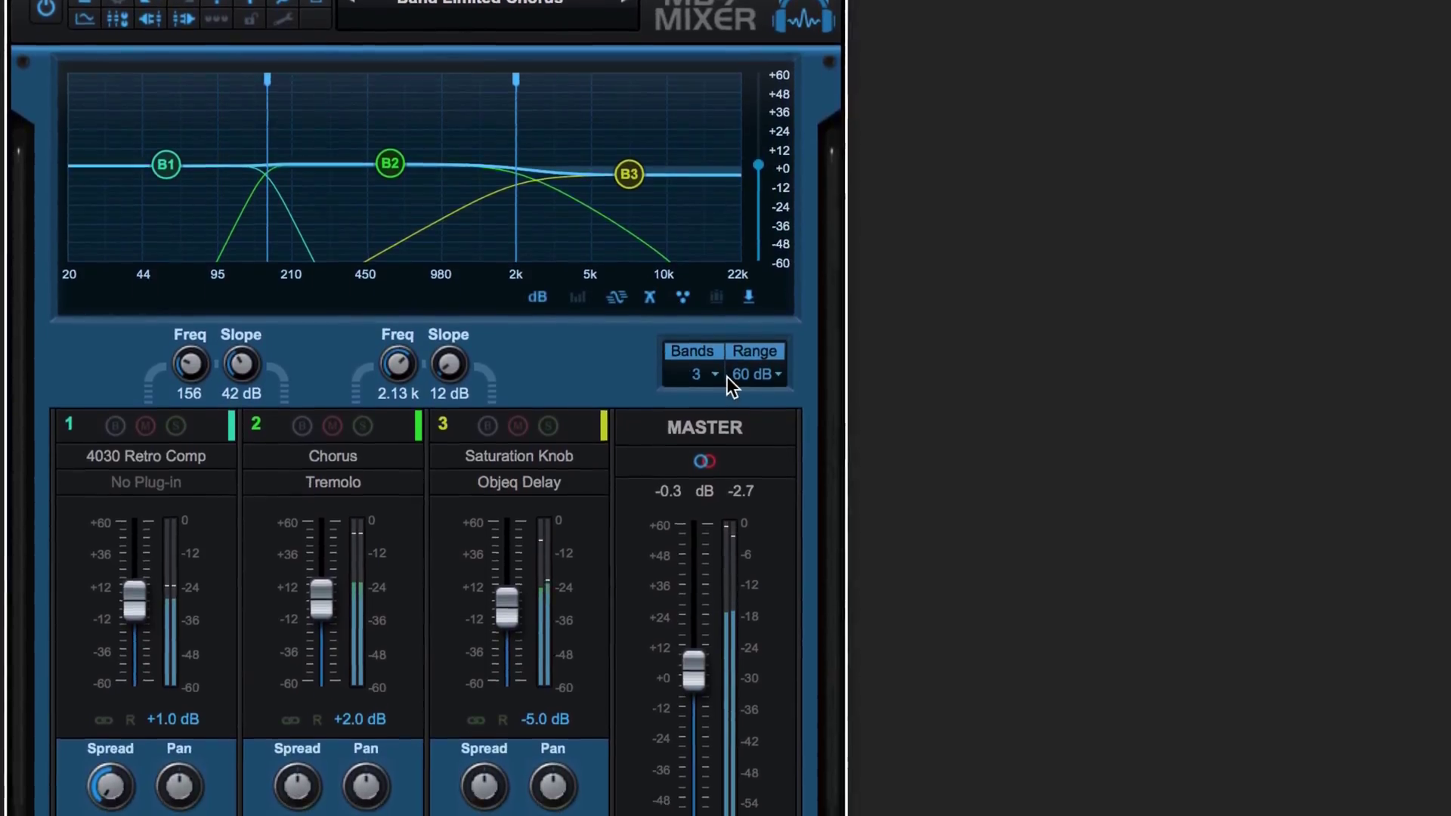
- Switch the mixer to 2 bands, then 7 bands, then back to 3 bands
left_click(709, 406)
left_click(715, 361)
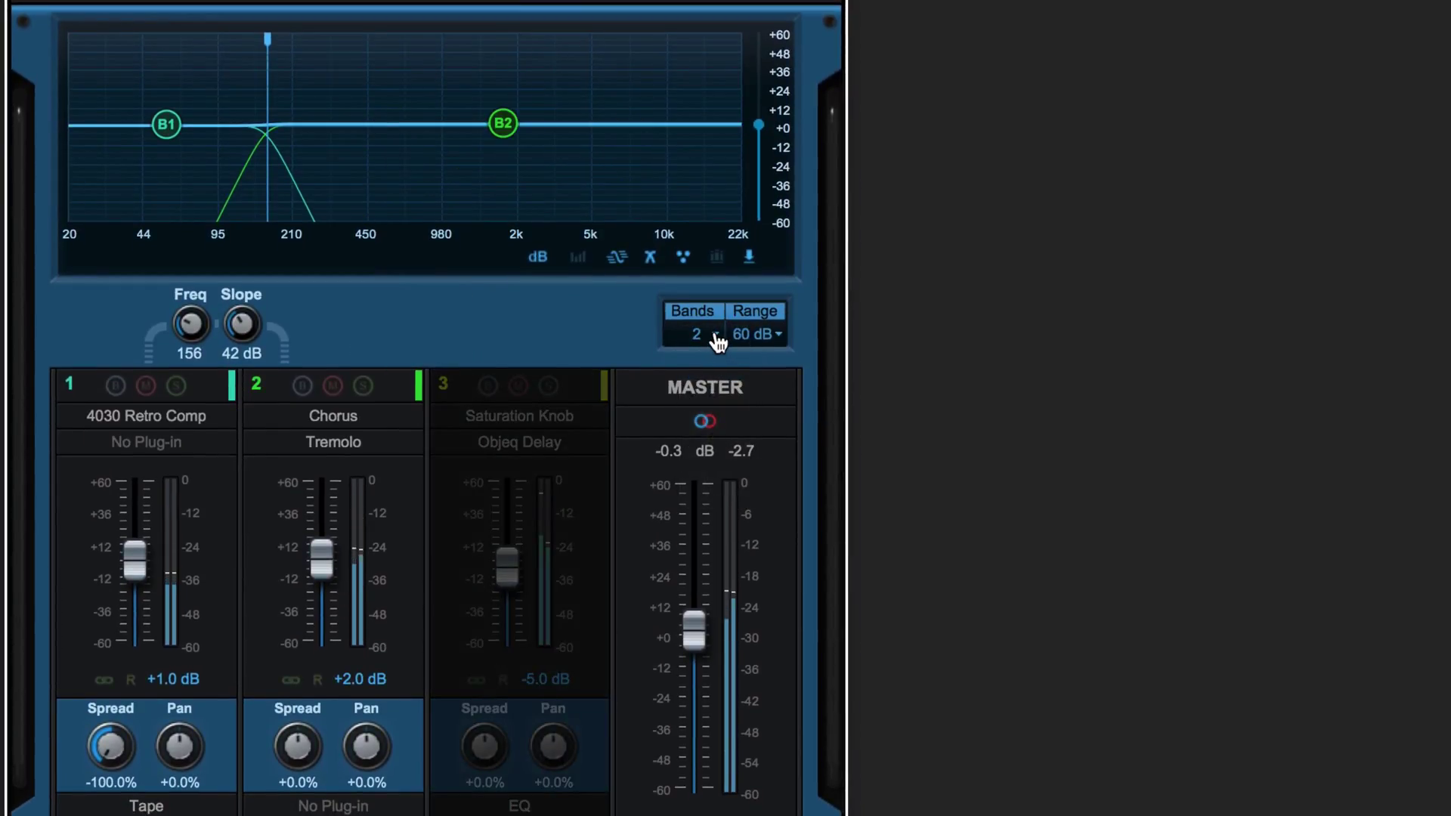
left_click(716, 338)
left_click(739, 492)
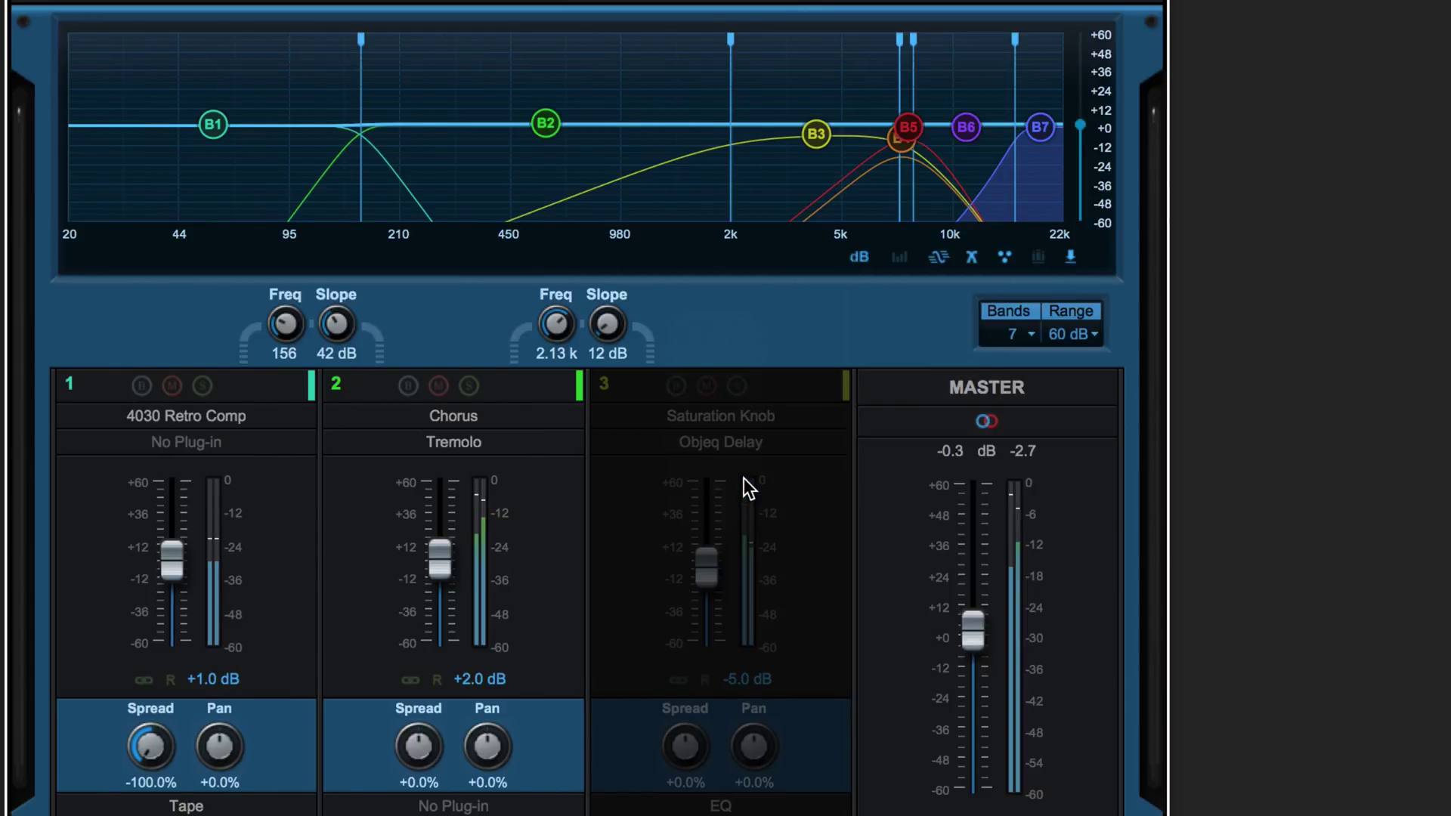
left_click(1037, 334)
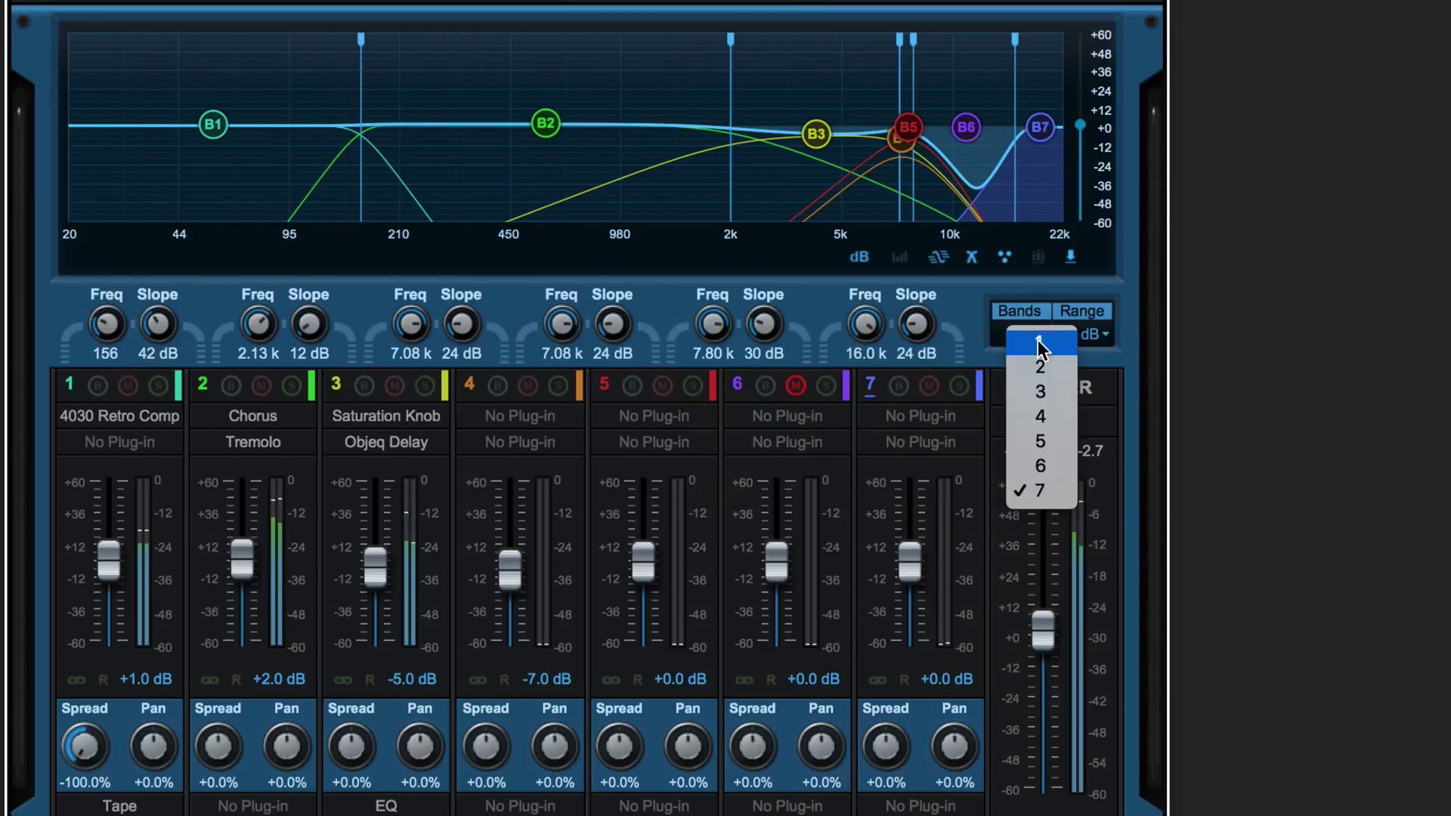
left_click(1041, 392)
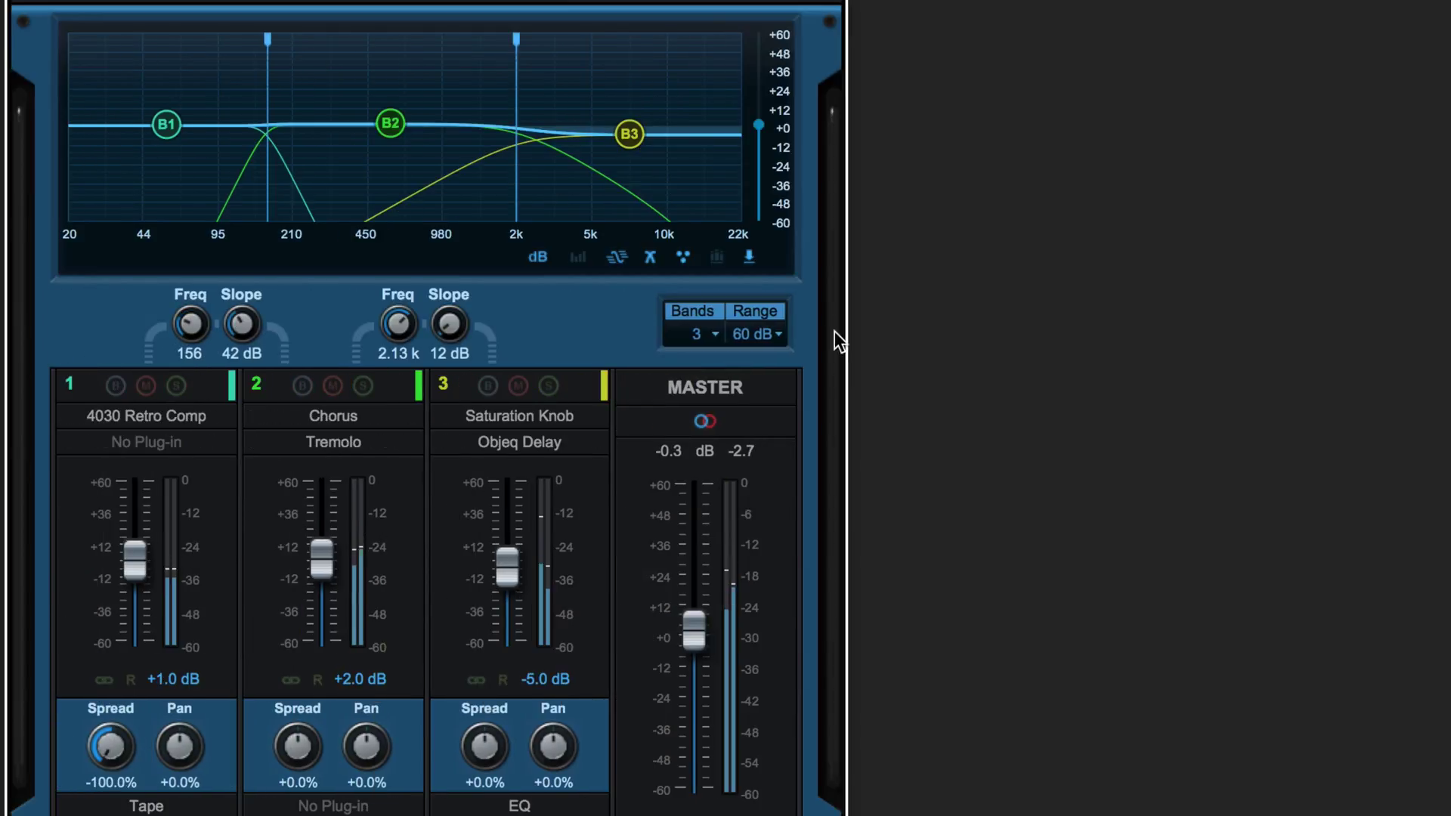
- Narrow the graph's display range to 24 dB, then restore it to 60 dB
left_click(782, 345)
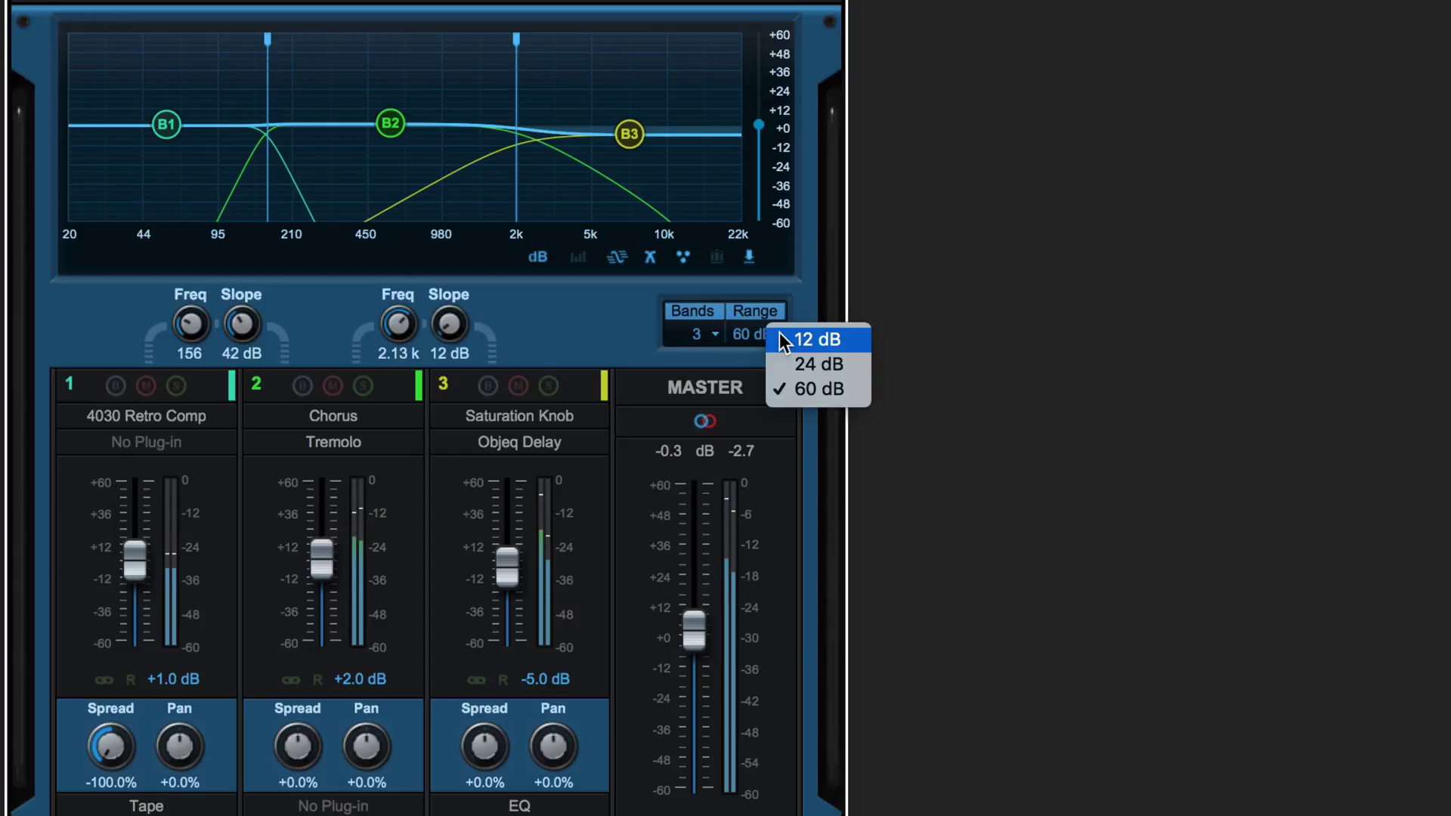
left_click(816, 366)
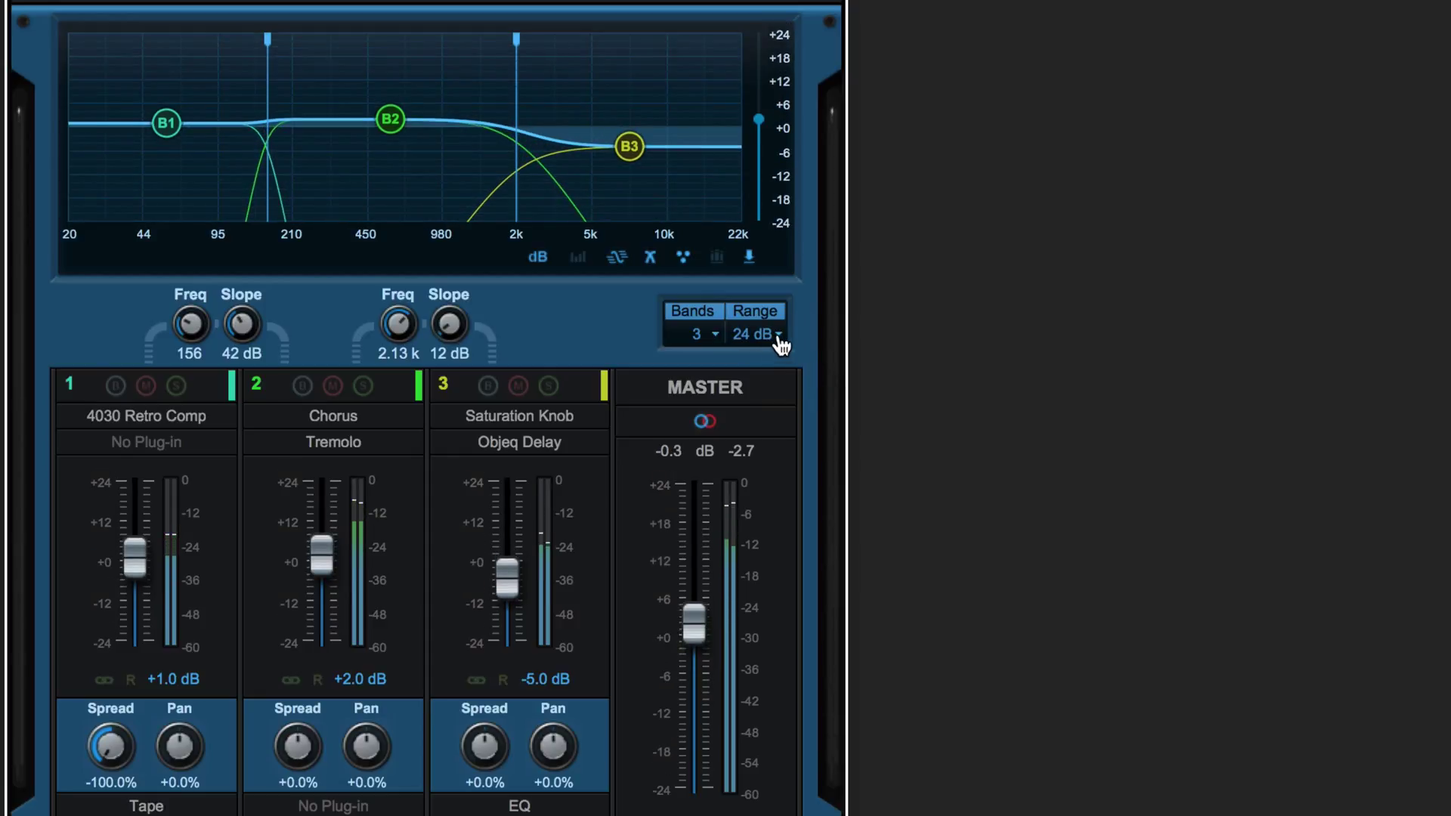
left_click(777, 333)
left_click(793, 385)
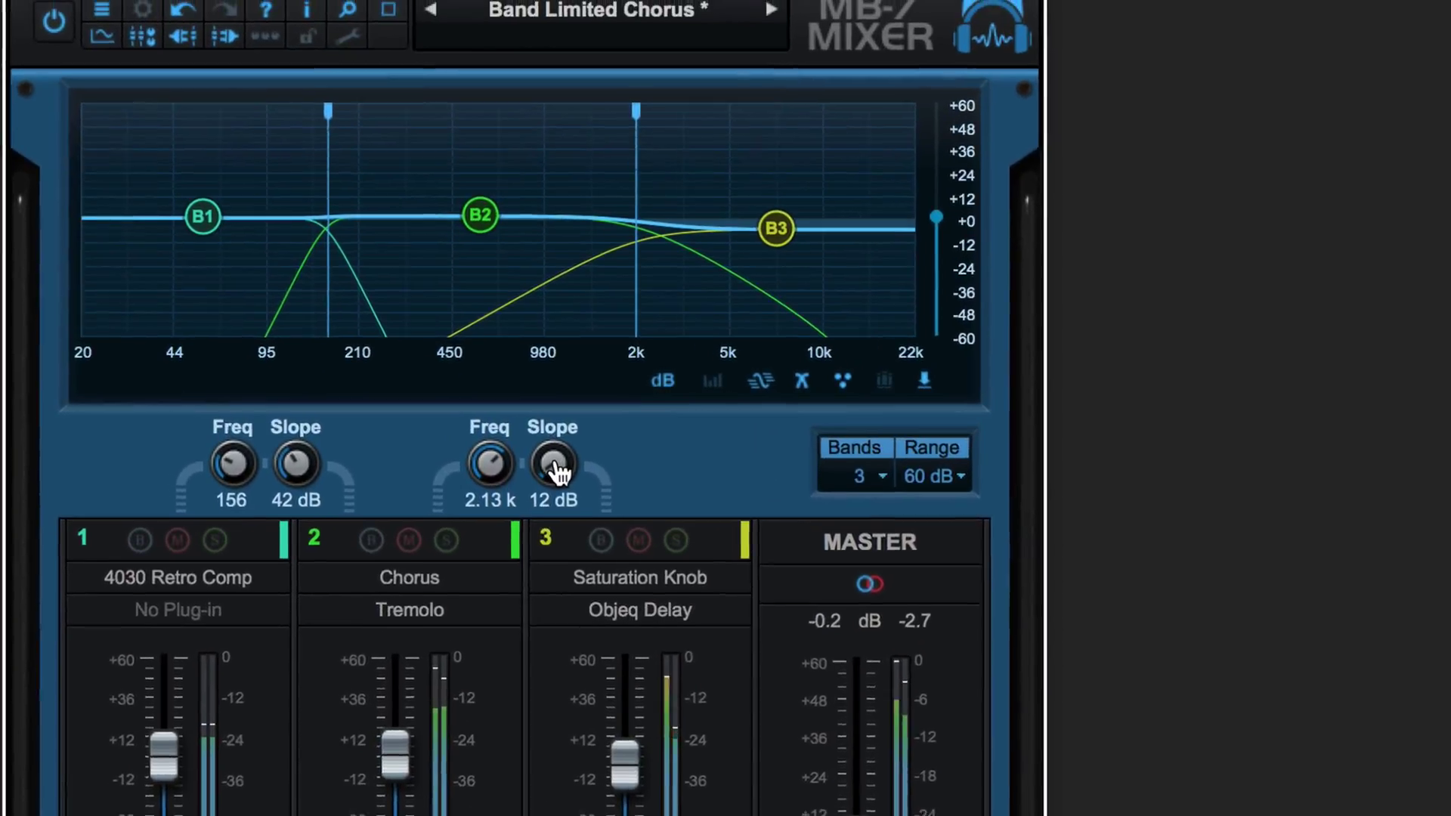
- Set the upper crossover slope to 18 dB and move the first crossover to 171 Hz
left_click_drag(448, 322, 451, 315)
mouse_move(607, 520)
left_mouse_down()
mouse_move(606, 502)
mouse_move(602, 529)
left_mouse_up()
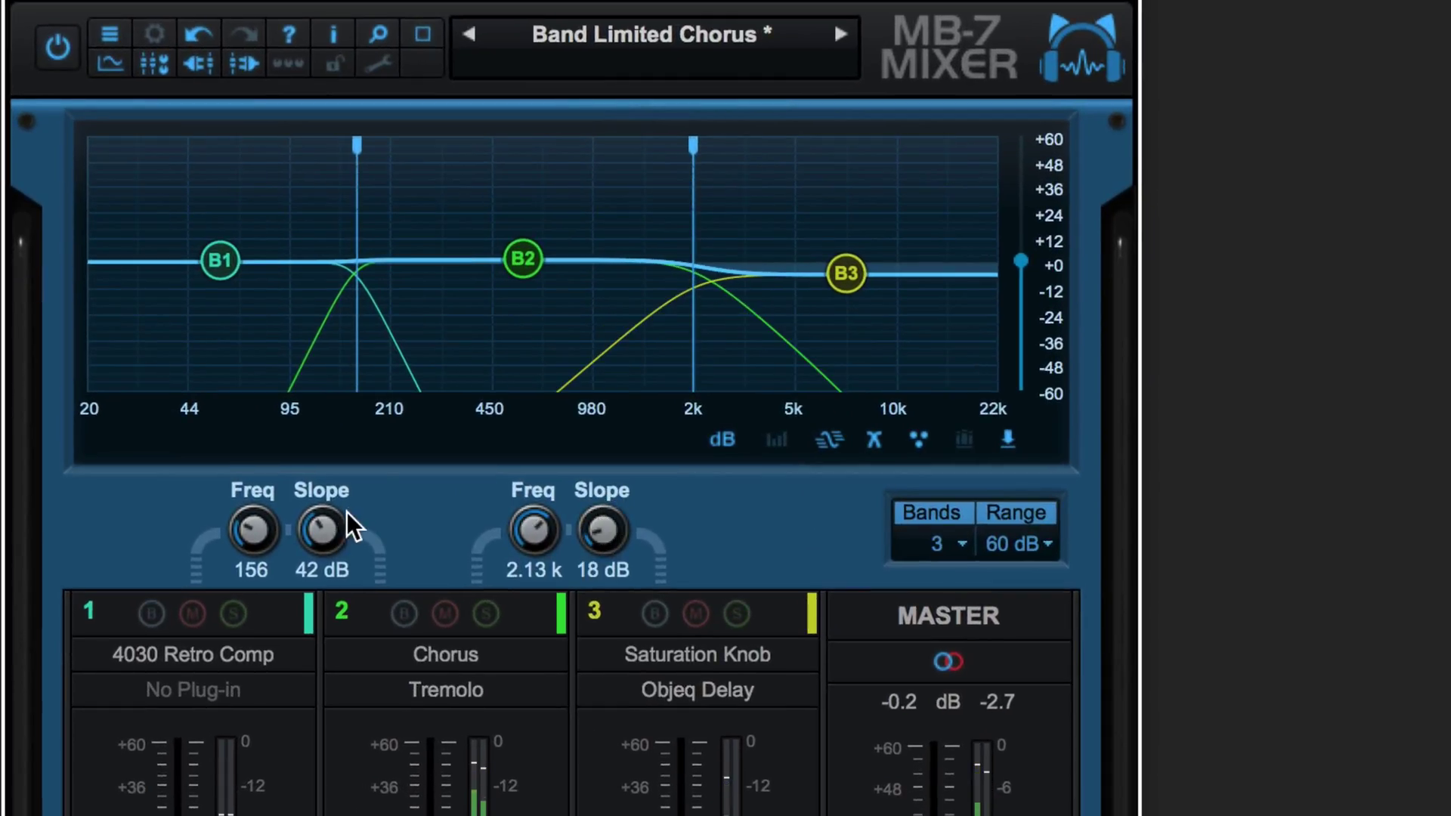
mouse_move(357, 141)
left_mouse_down()
mouse_move(265, 149)
mouse_move(368, 153)
left_mouse_up()
mouse_move(694, 144)
left_mouse_down()
mouse_move(778, 139)
mouse_move(696, 152)
left_mouse_up()
mouse_move(539, 517)
left_mouse_down()
mouse_move(534, 557)
mouse_move(537, 541)
left_mouse_up()
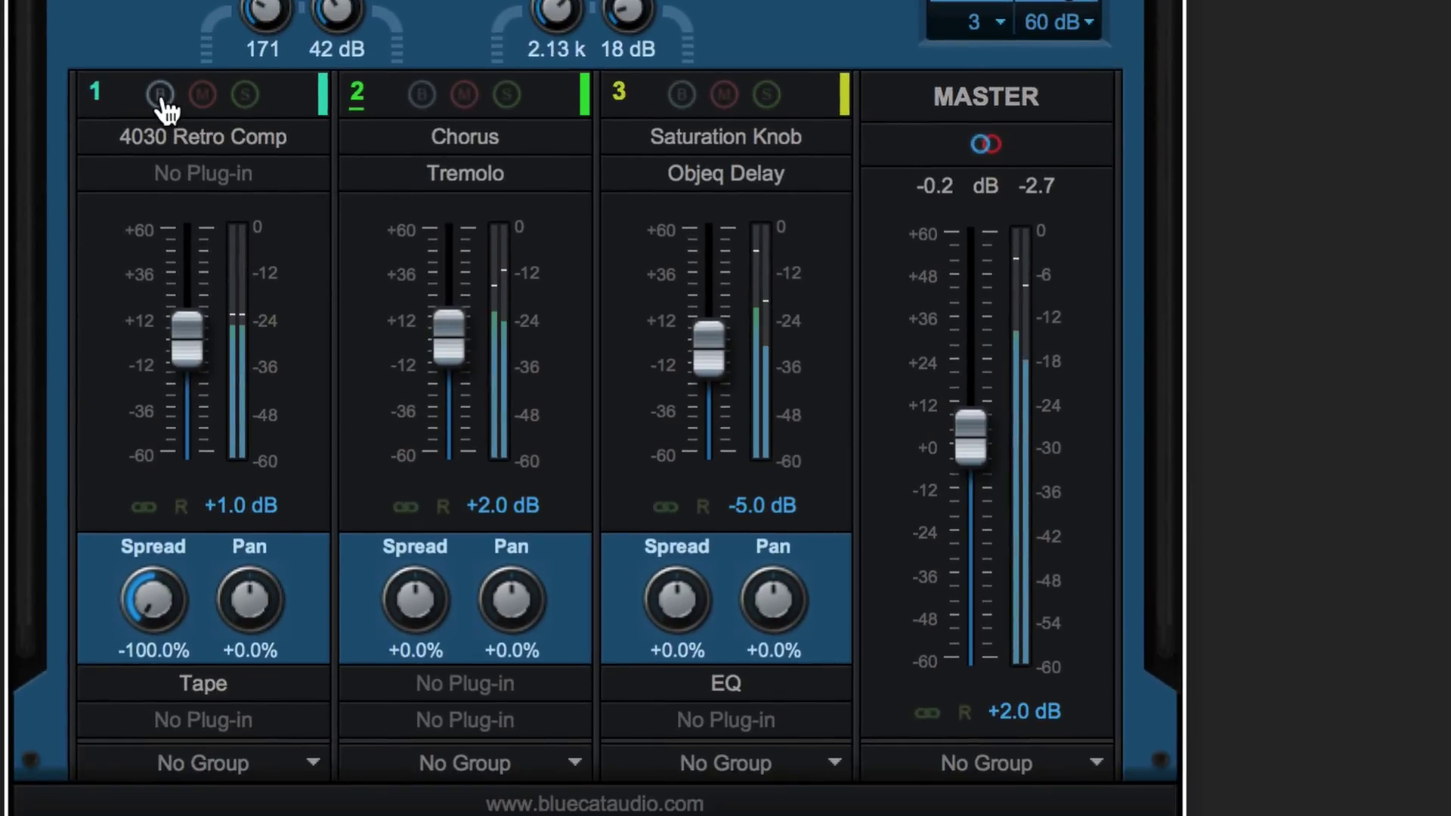
- Bypass and re-enable all three bands, then mute/unmute and solo/unsolo band 2
left_click(161, 95)
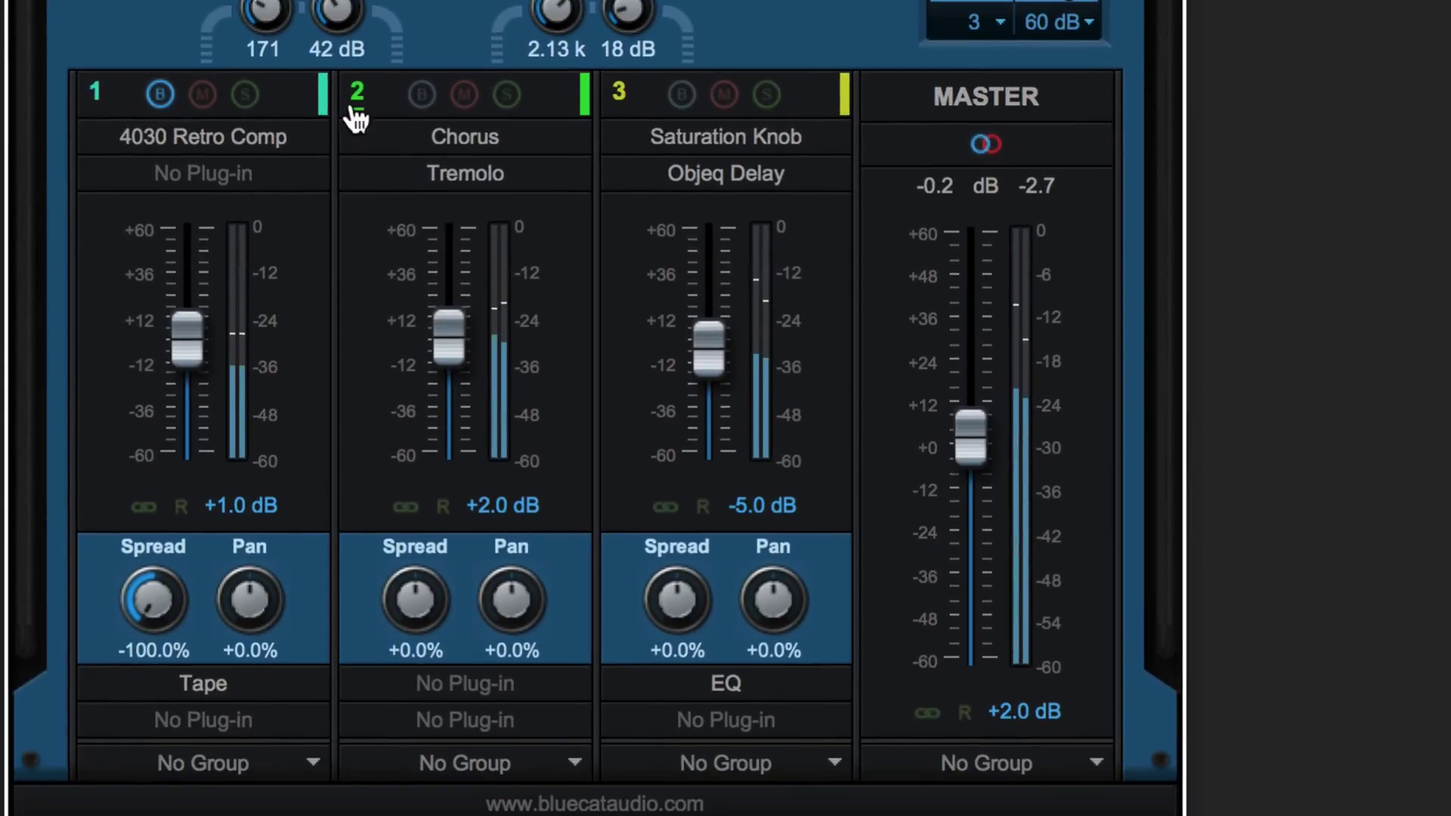
left_click(421, 95)
left_click(684, 97)
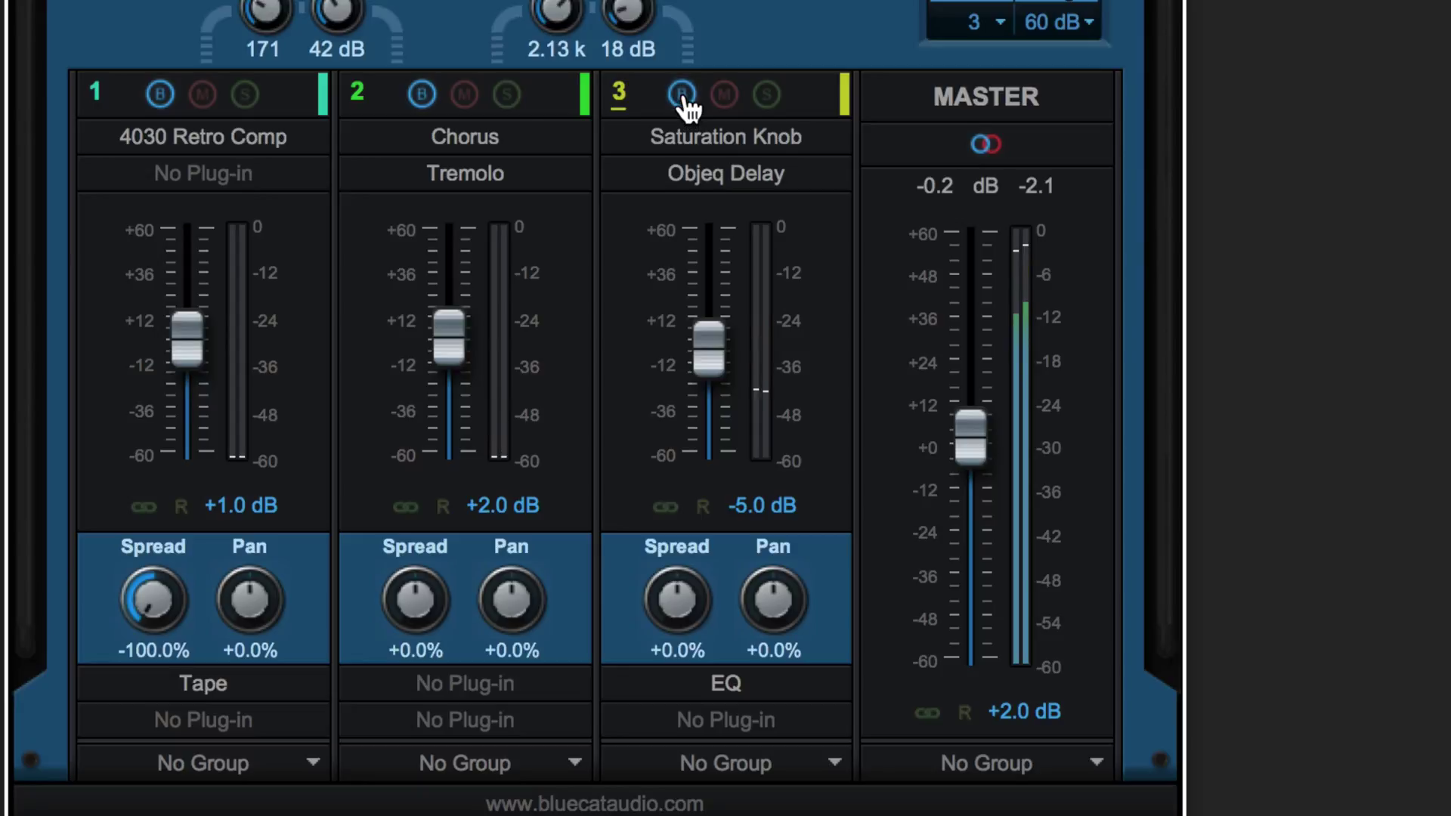
left_click(683, 96)
left_click(421, 96)
left_click(159, 95)
left_click(465, 96)
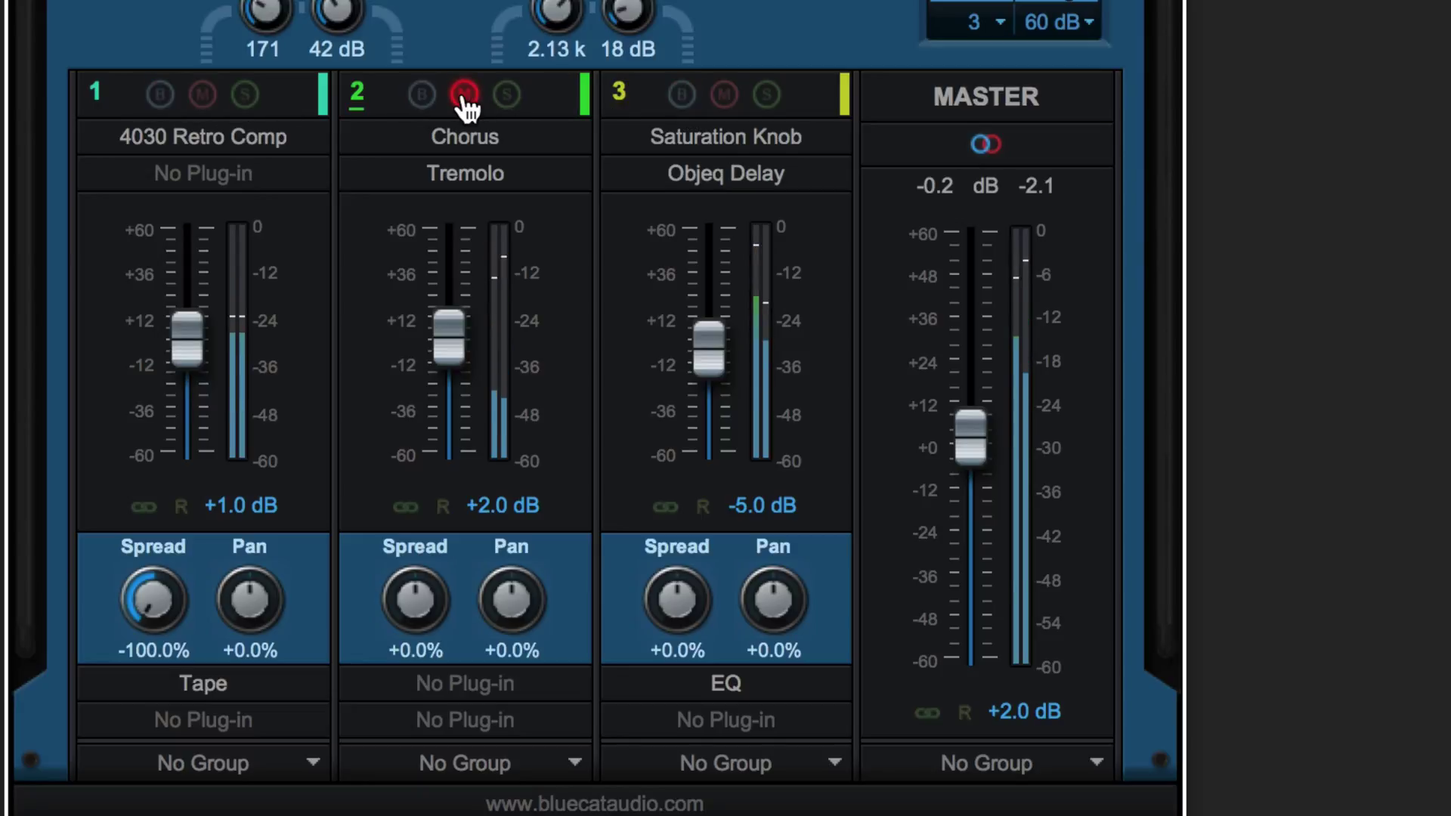
left_click(464, 96)
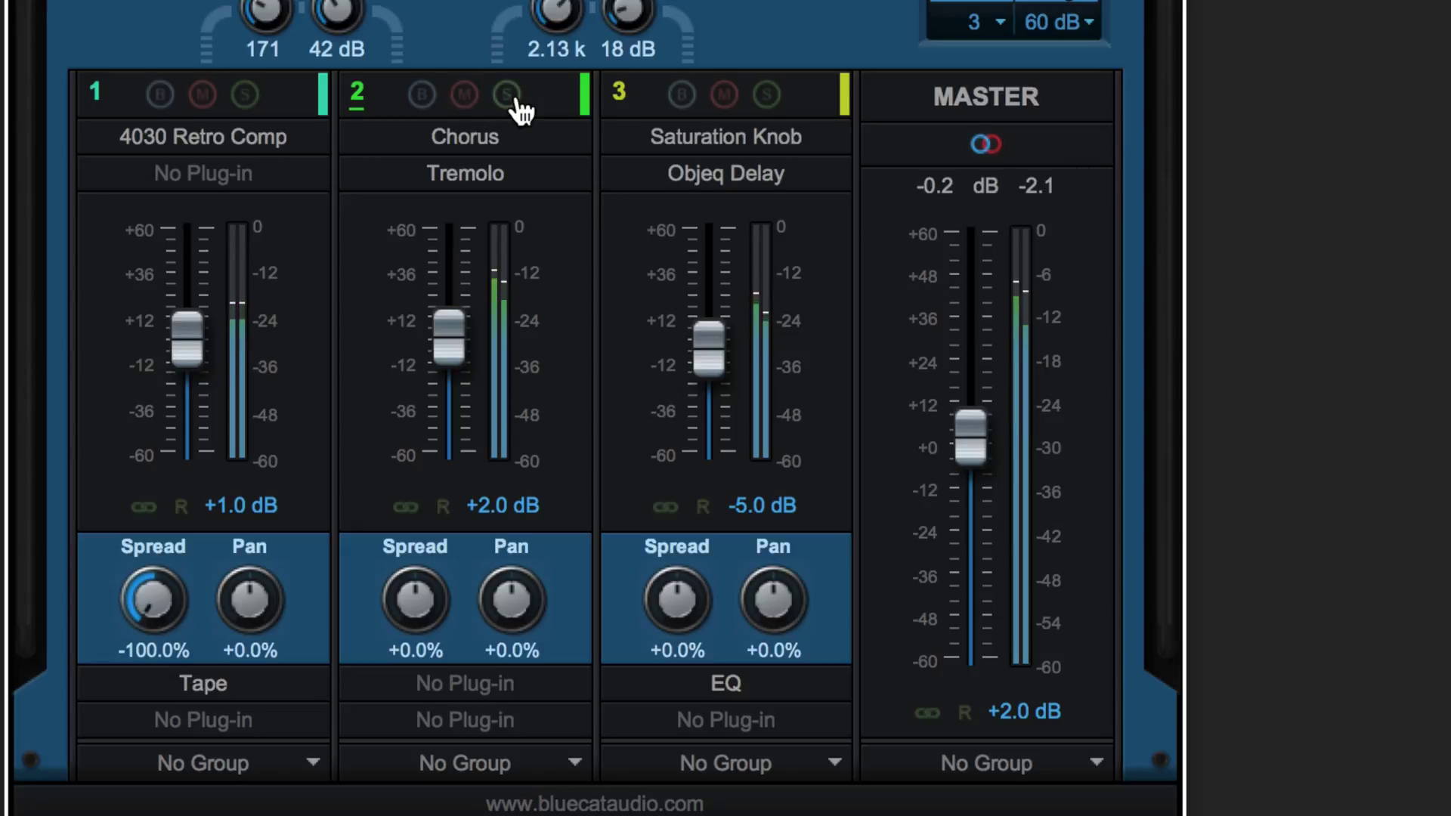
left_click(507, 96)
left_click(508, 96)
- Drag band 2's fader to -3.0 dB and its pan to +2.0%
mouse_move(446, 353)
left_mouse_down()
mouse_move(439, 408)
mouse_move(444, 352)
left_mouse_up()
mouse_move(511, 598)
left_mouse_down()
mouse_move(511, 502)
mouse_move(475, 597)
mouse_move(512, 596)
left_mouse_up()
left_click_drag(152, 592, 130, 655)
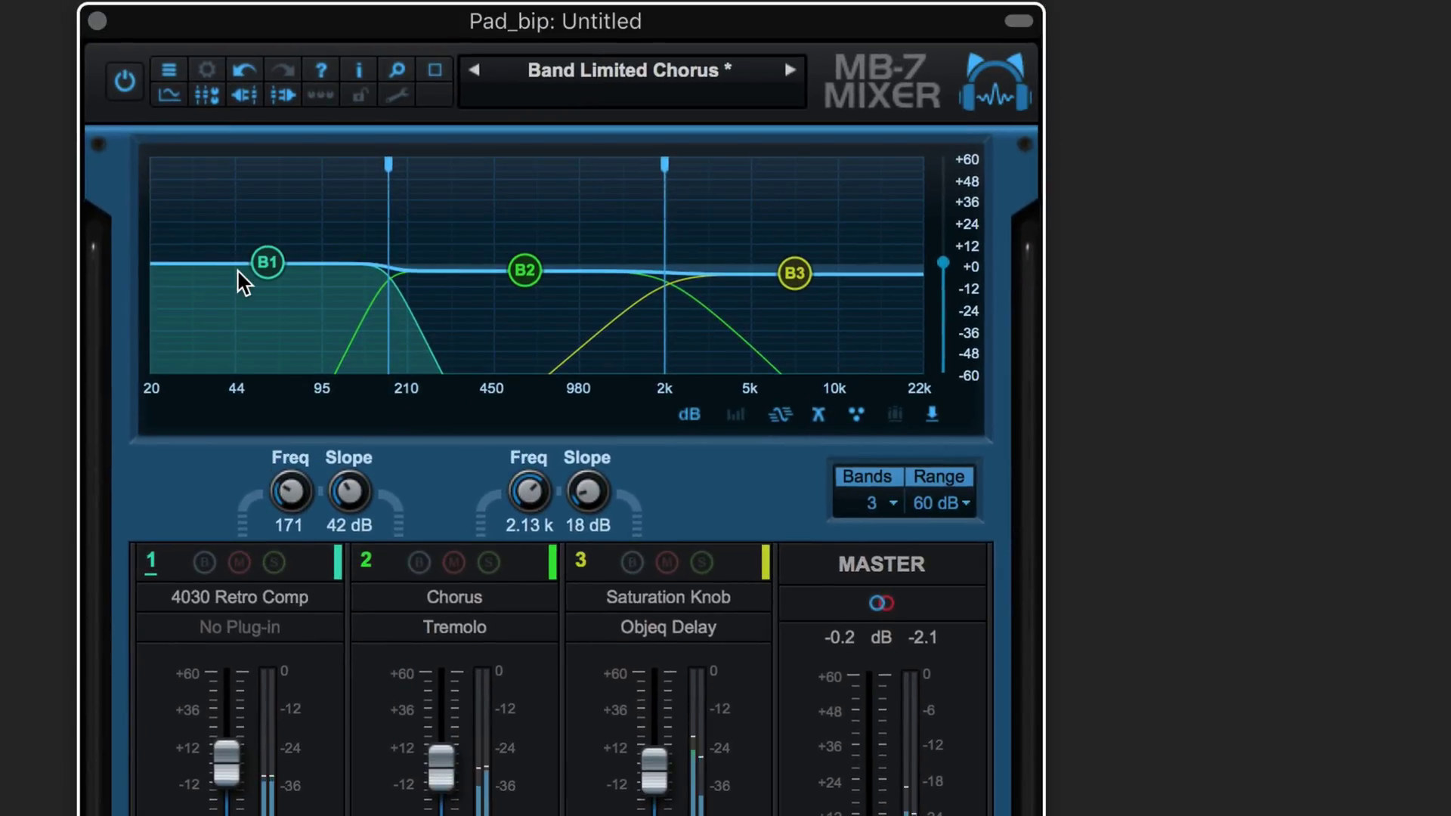
left_click(169, 94)
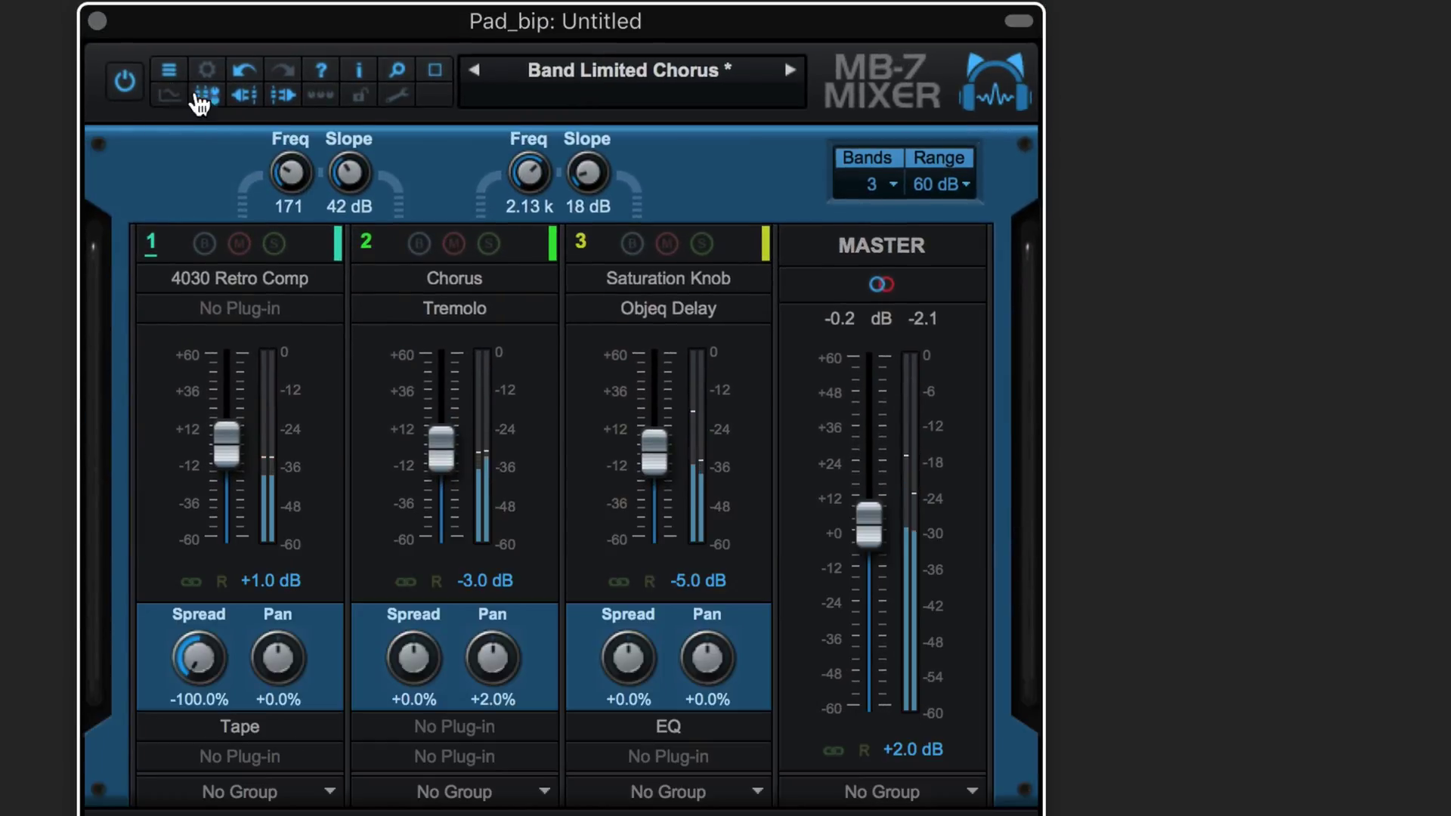
left_click(209, 96)
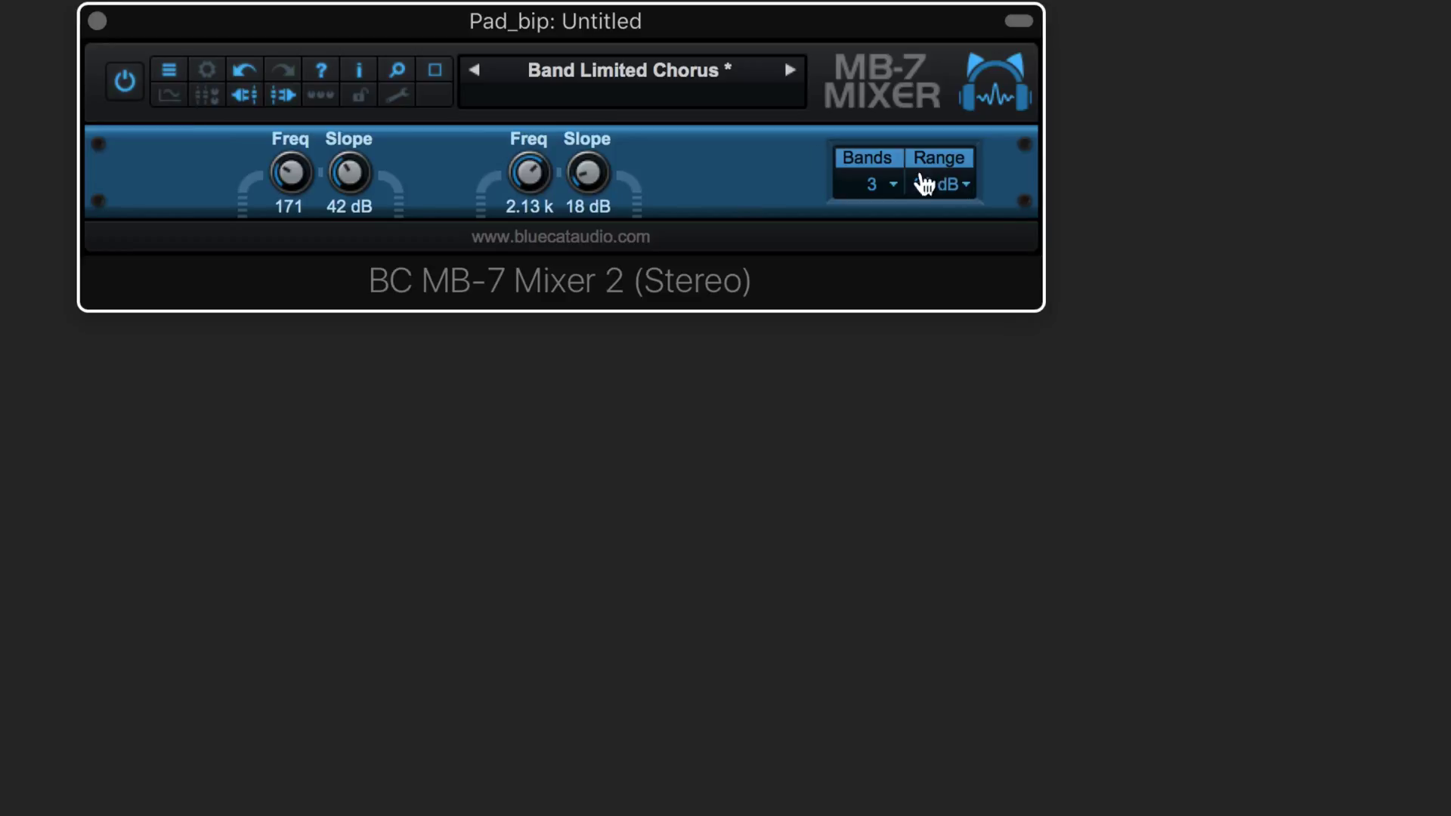
left_click(169, 99)
left_click(205, 100)
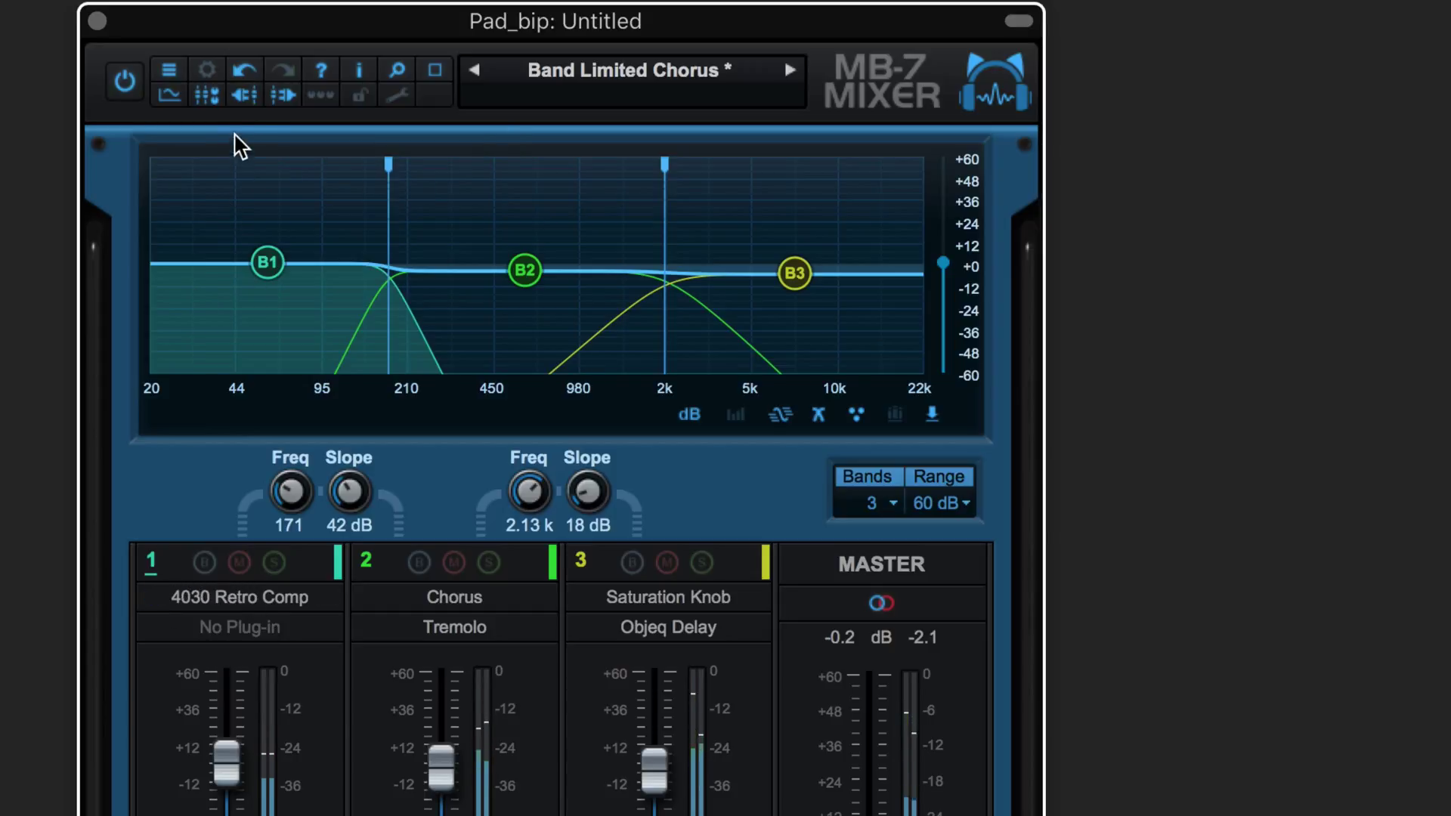
left_click(244, 97)
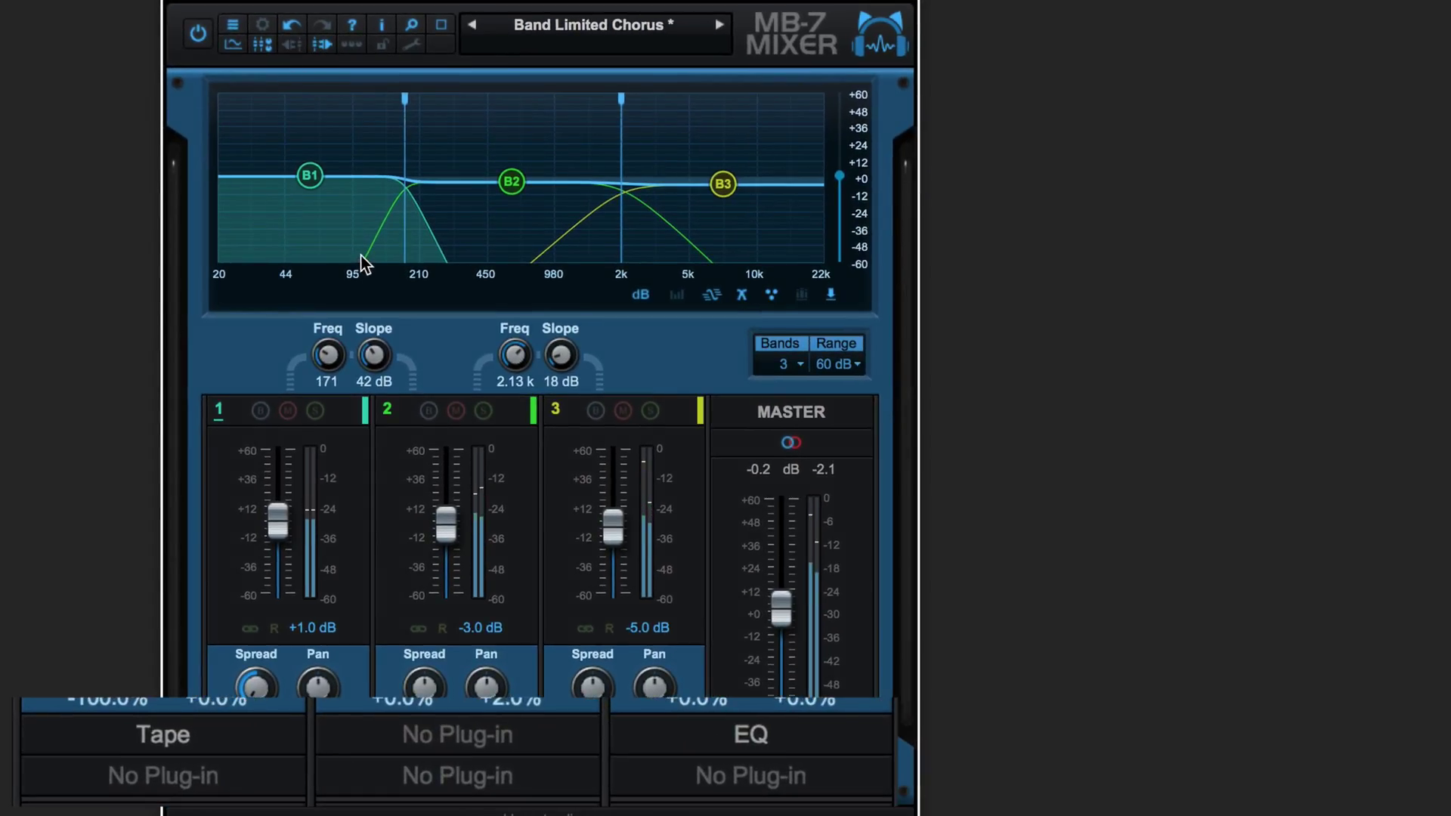
left_click(327, 47)
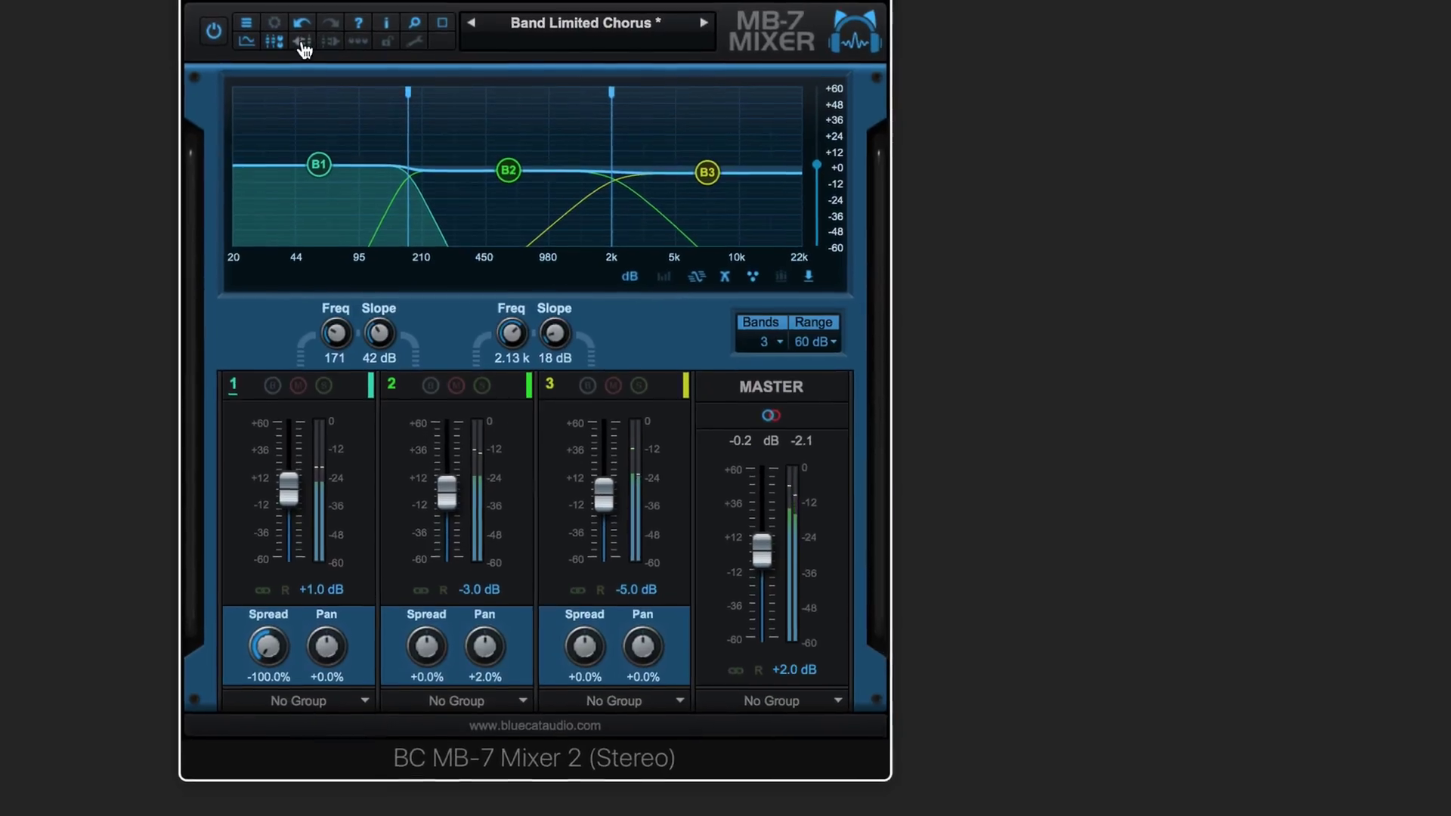
left_click(312, 42)
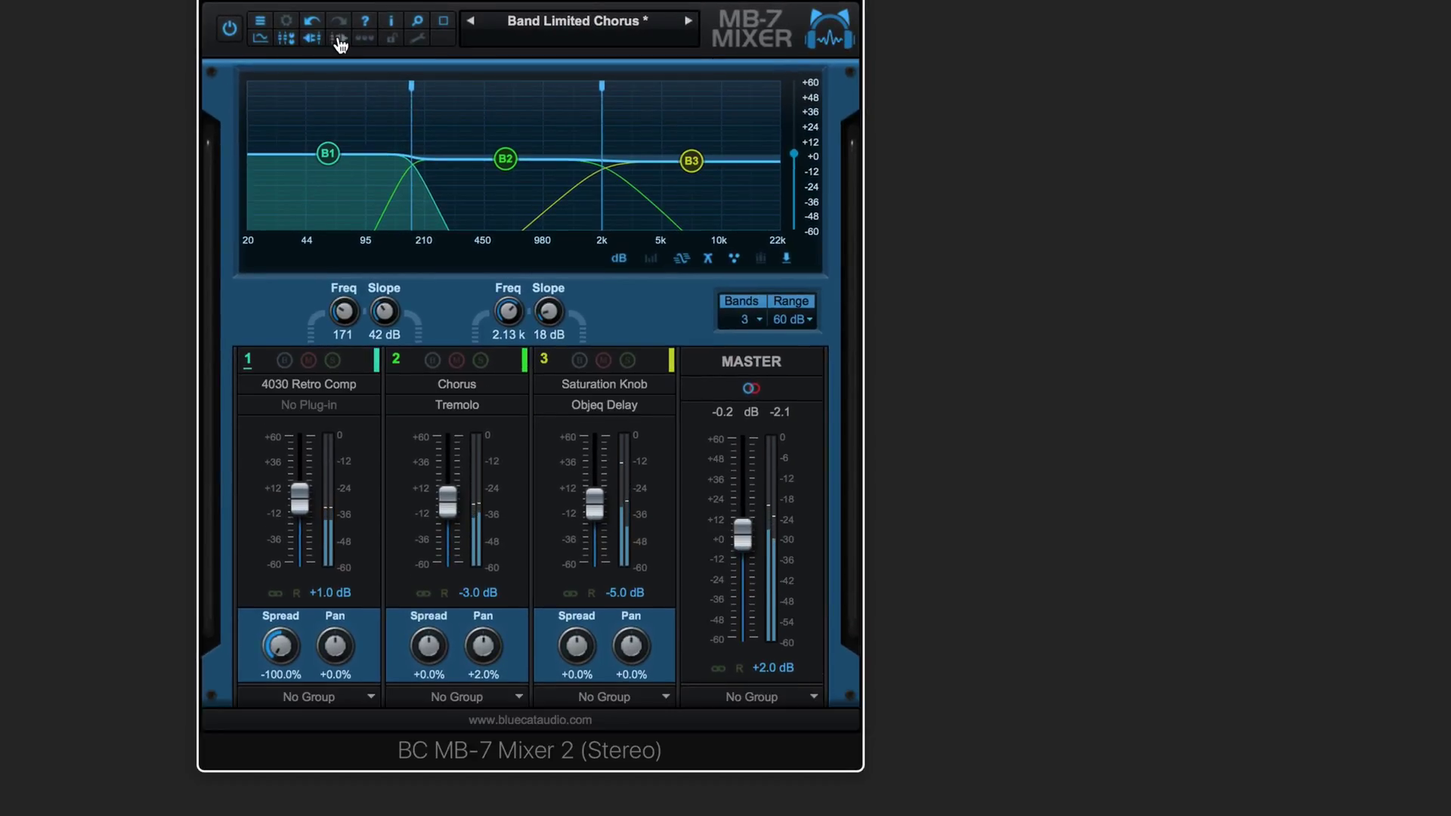
left_click(340, 42)
left_click(365, 39)
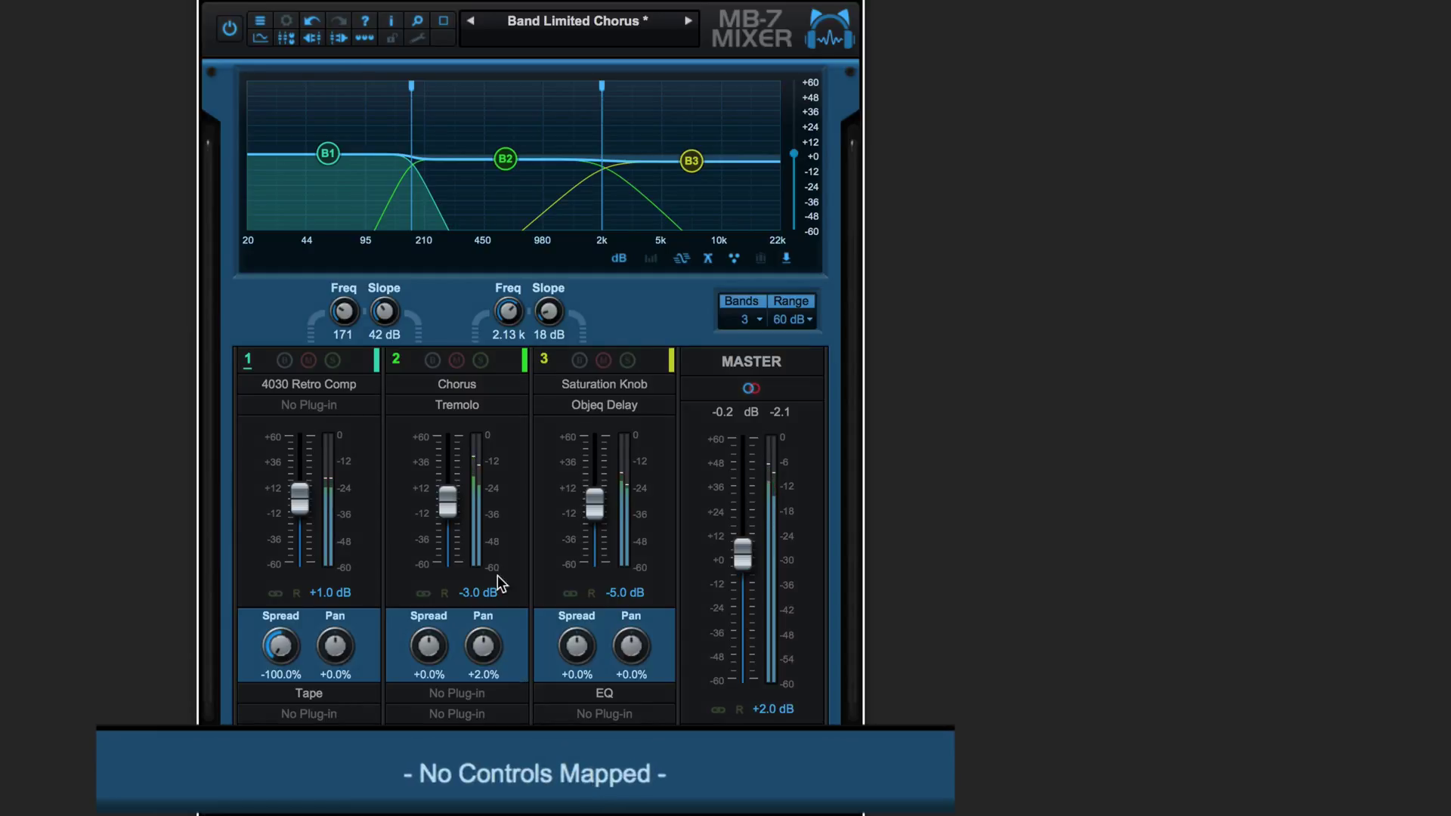
left_click(366, 39)
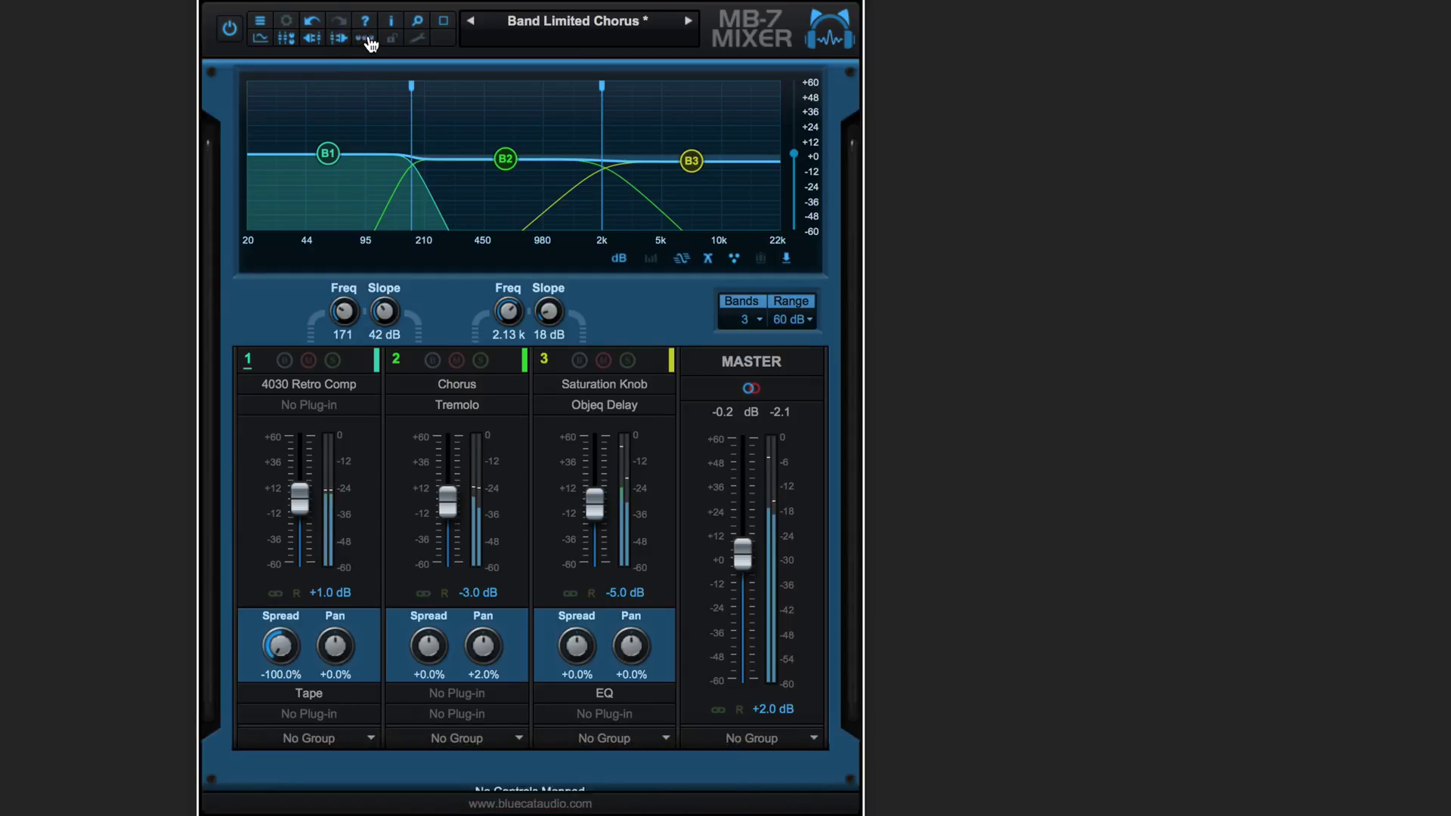
- Open and close Preferences, focus band 2 on the graph, and change the master stereo mode
left_click(419, 39)
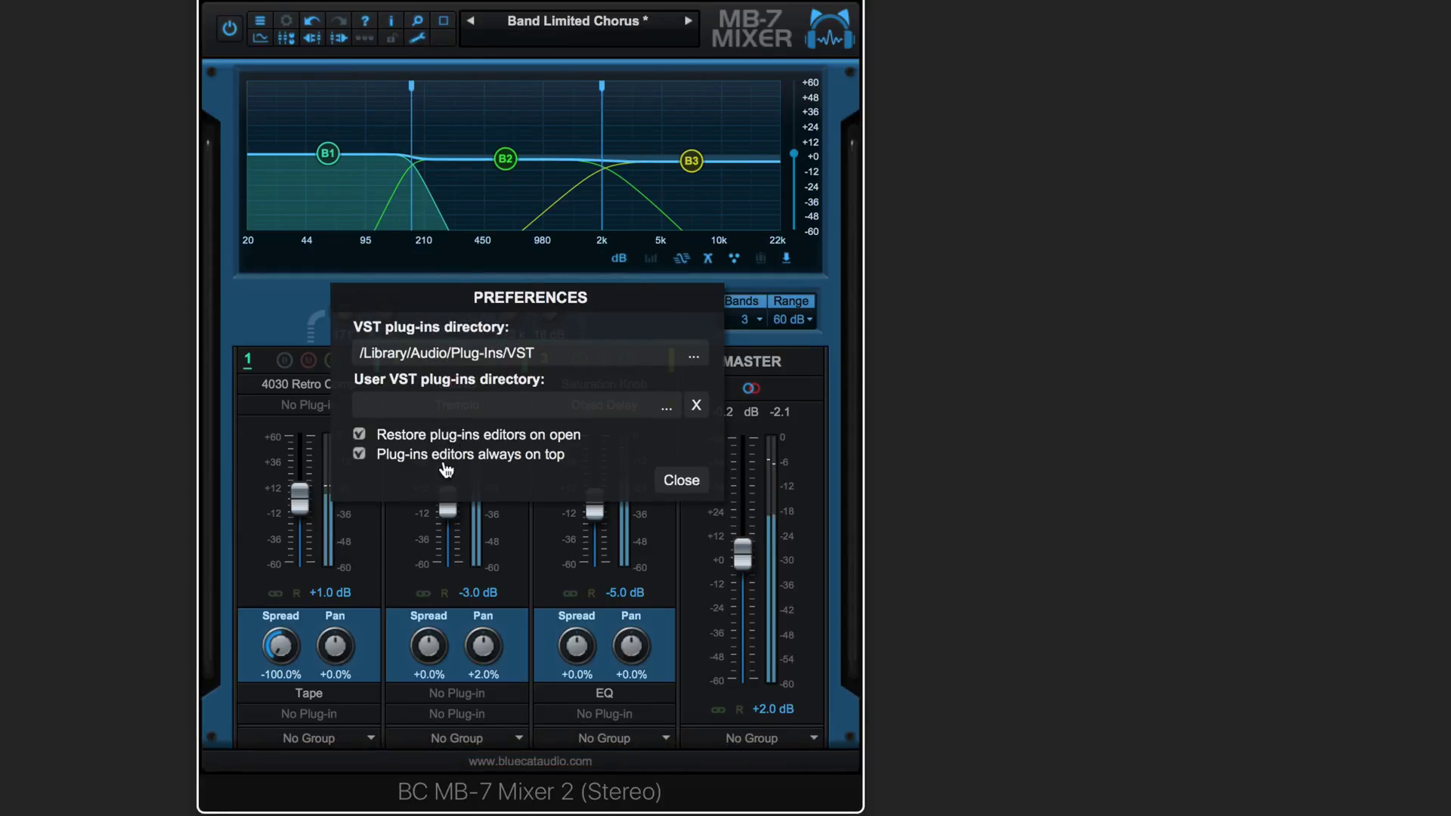
left_click(681, 482)
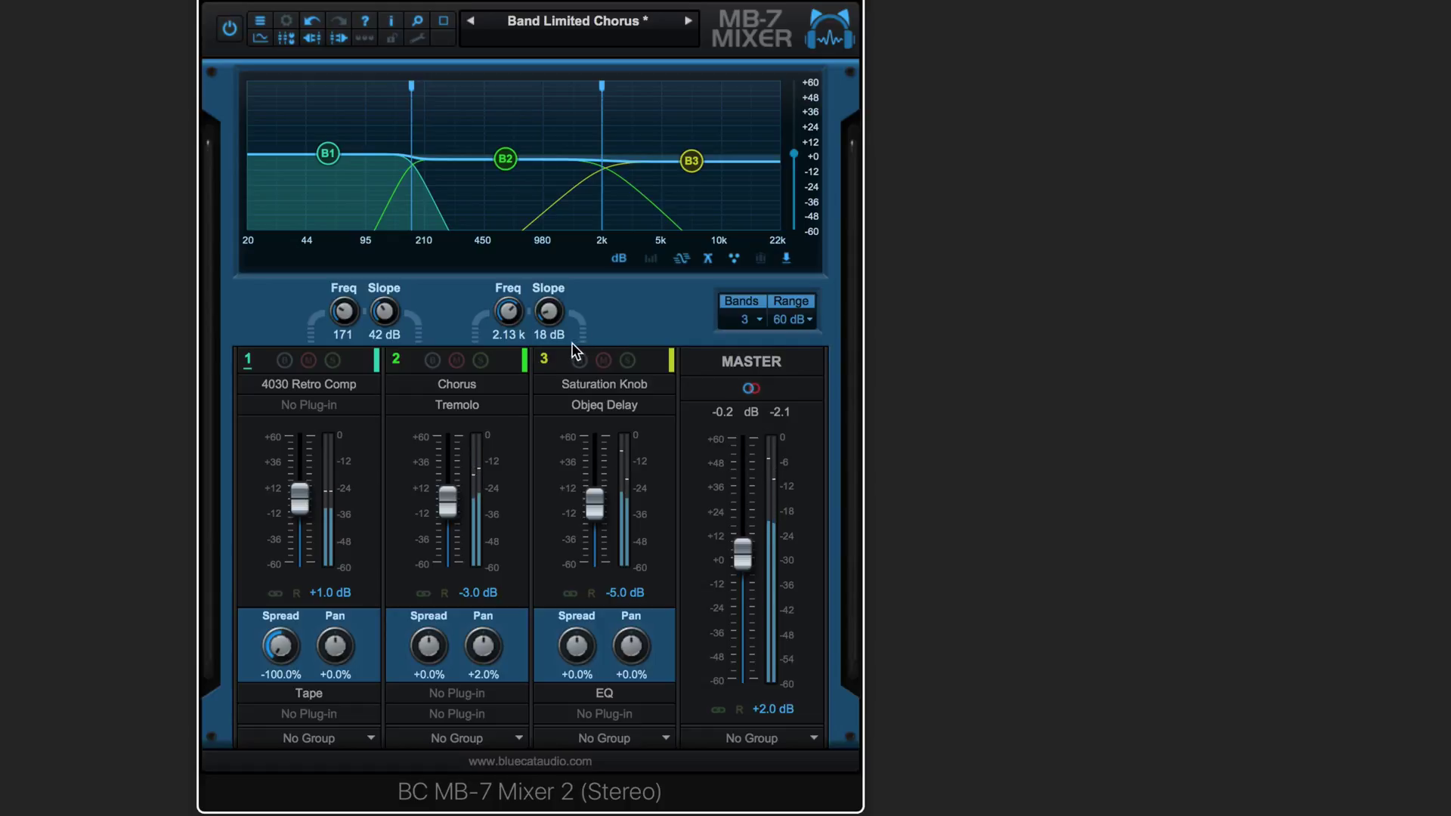
left_click(412, 480)
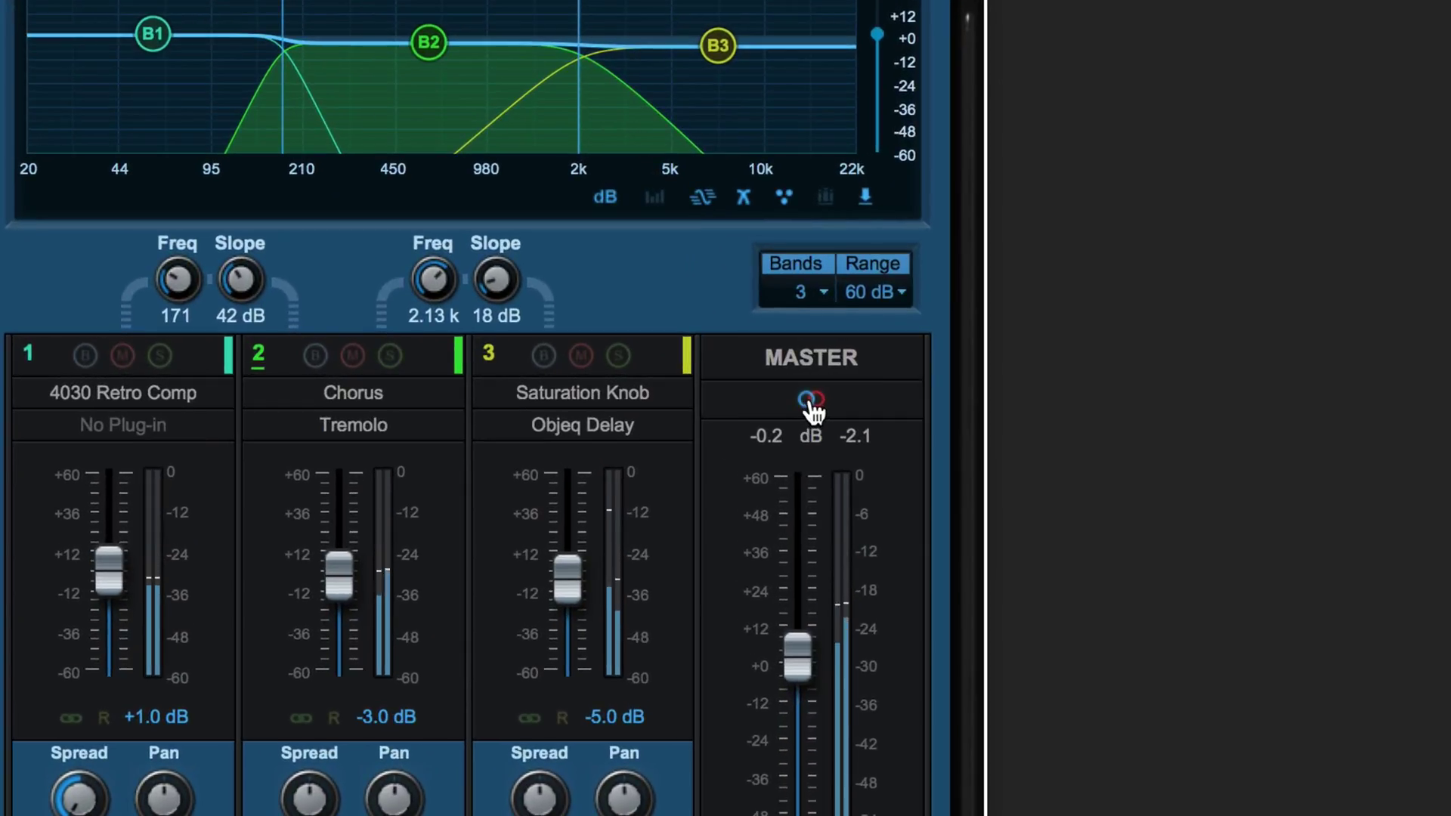
left_click(810, 401)
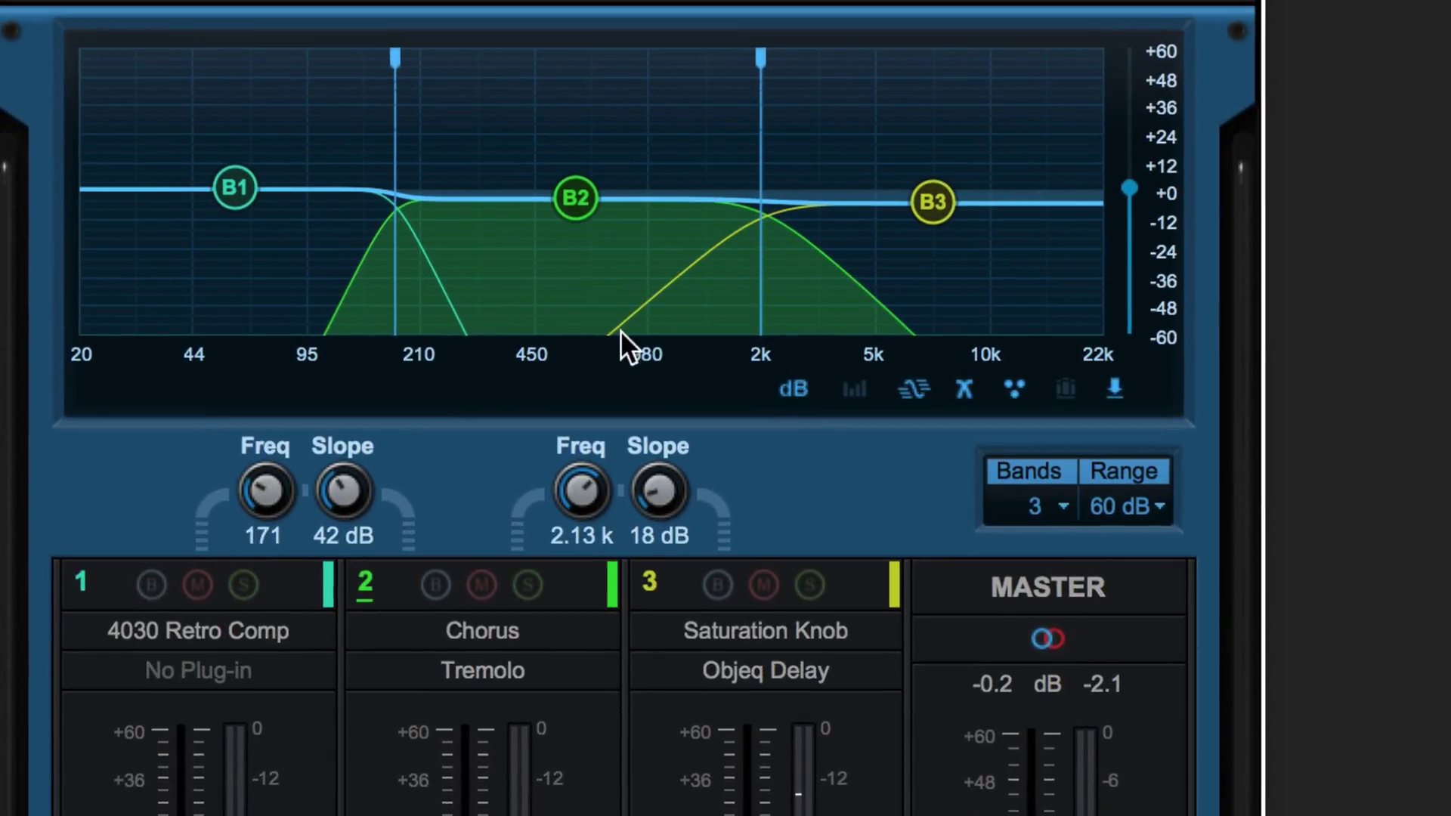
left_click(848, 392)
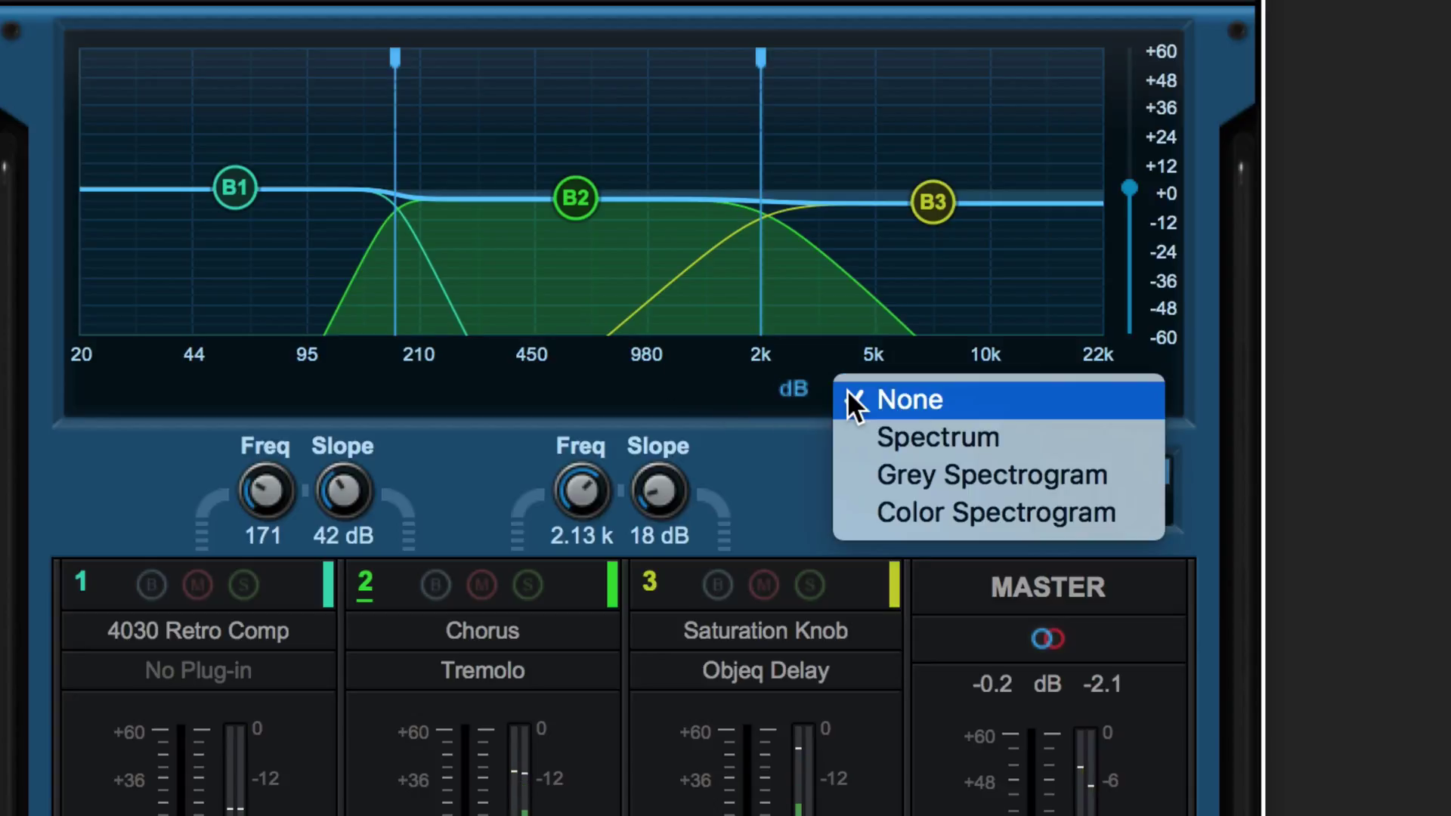
left_click(887, 424)
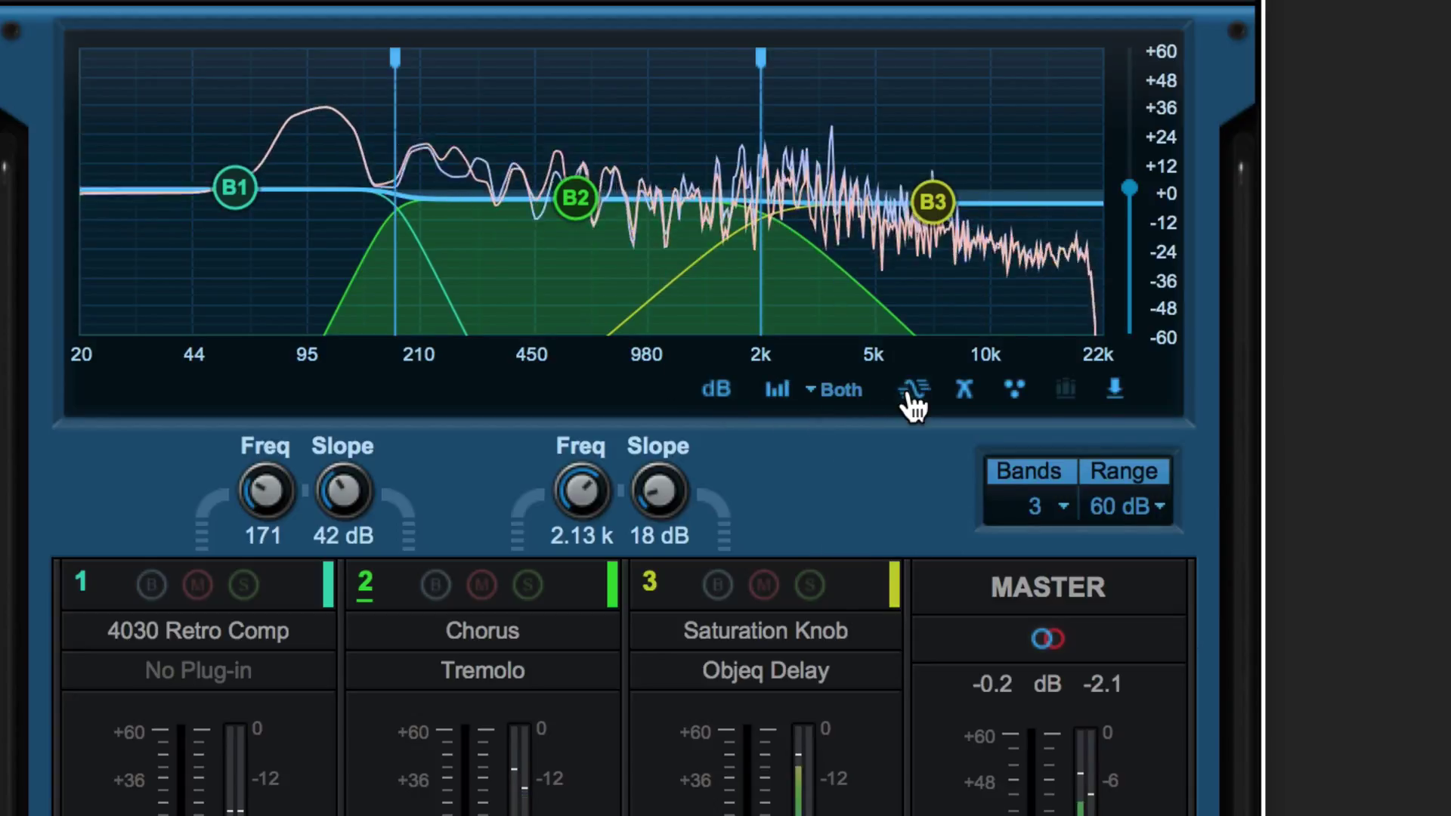
left_click(862, 395)
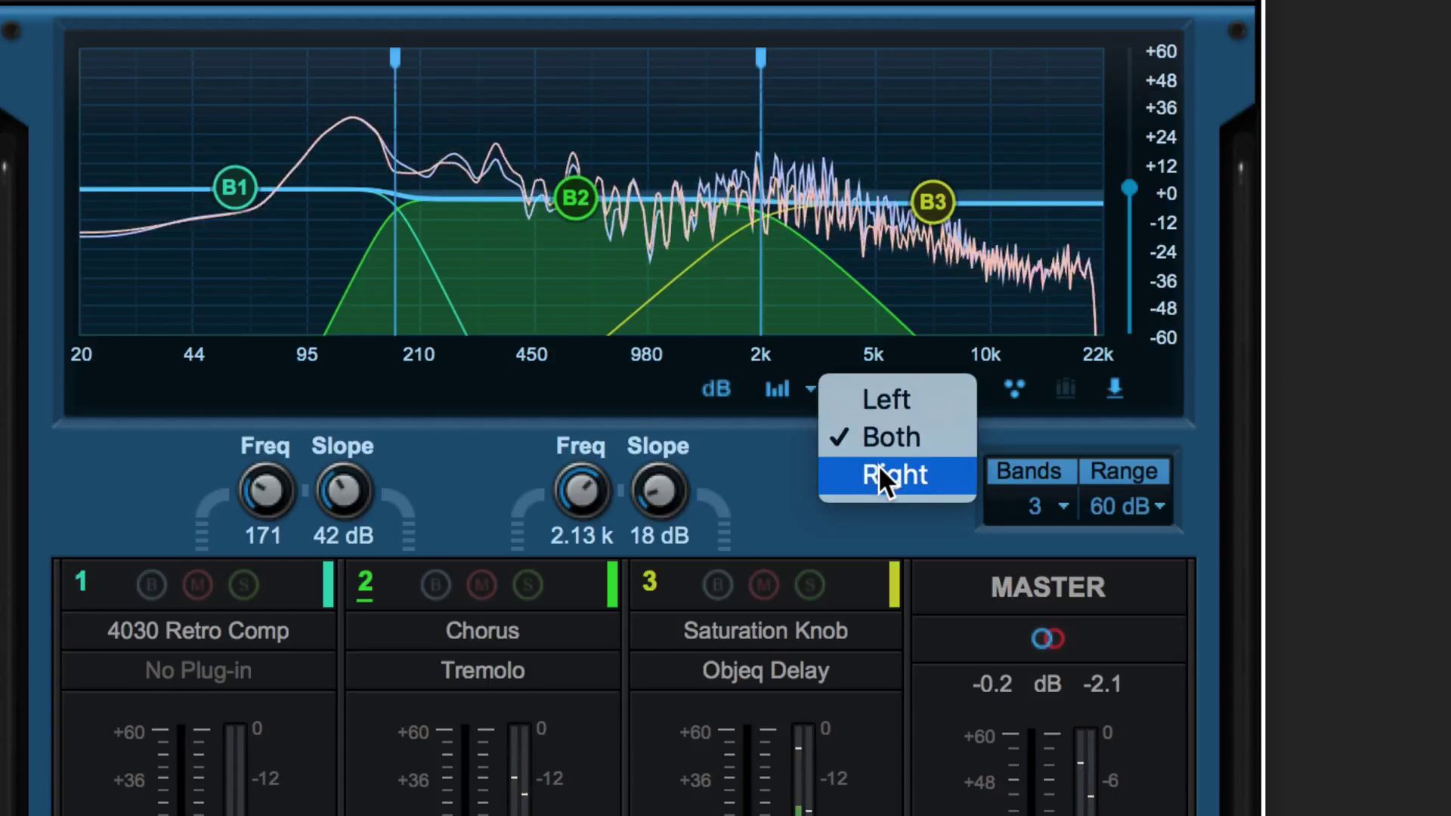
left_click(779, 401)
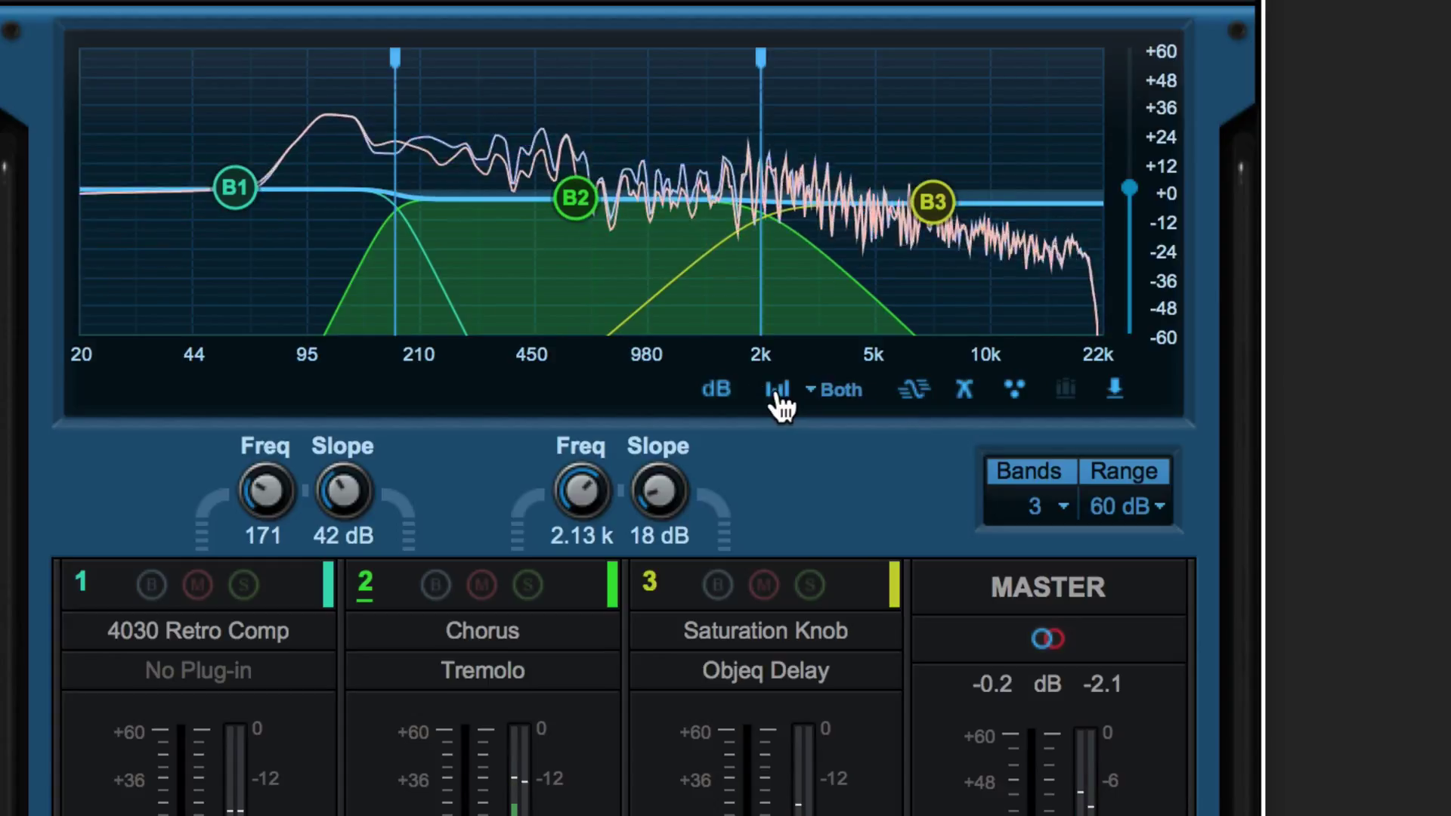
left_click(779, 402)
left_click(812, 465)
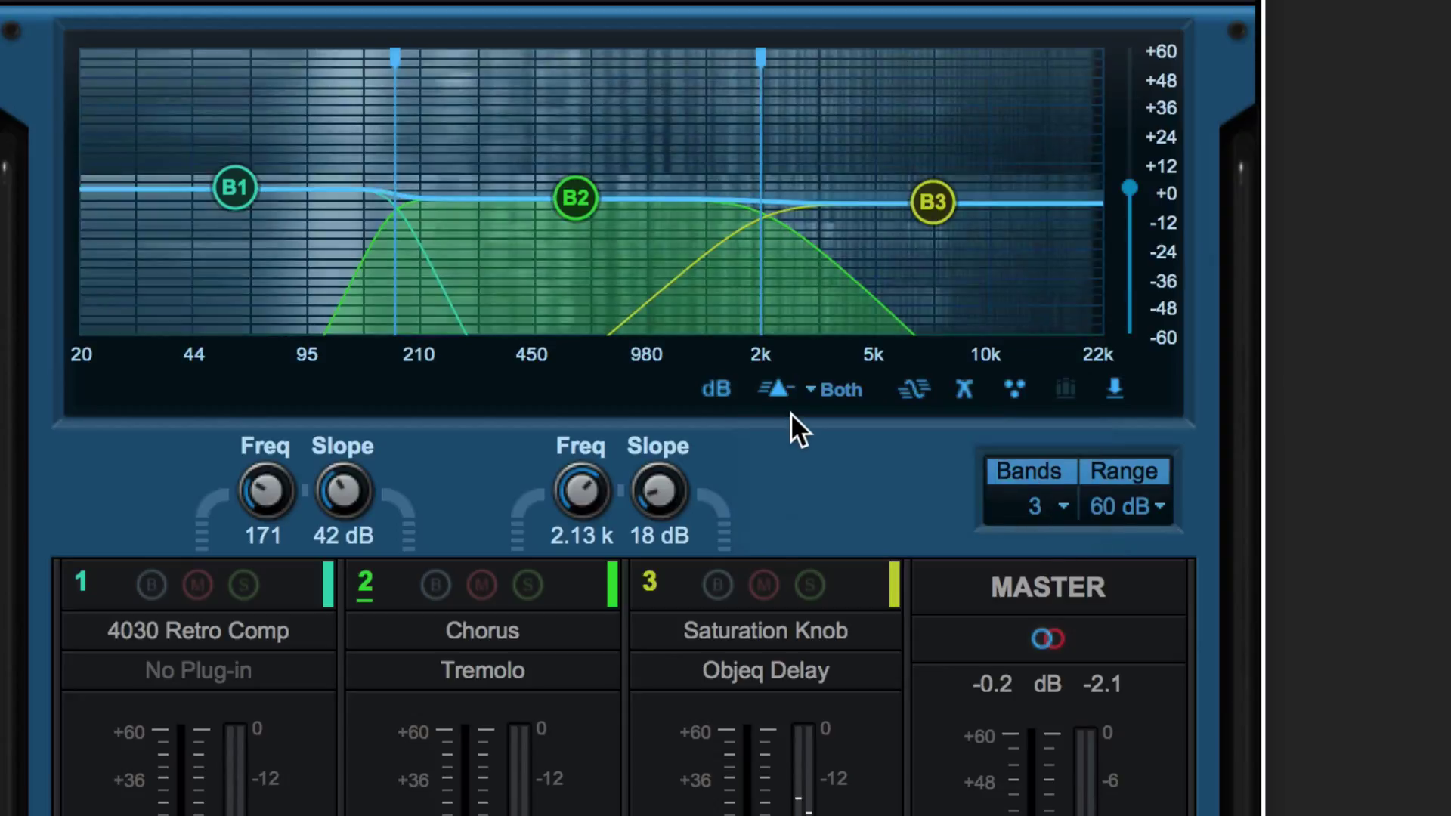
left_click(778, 402)
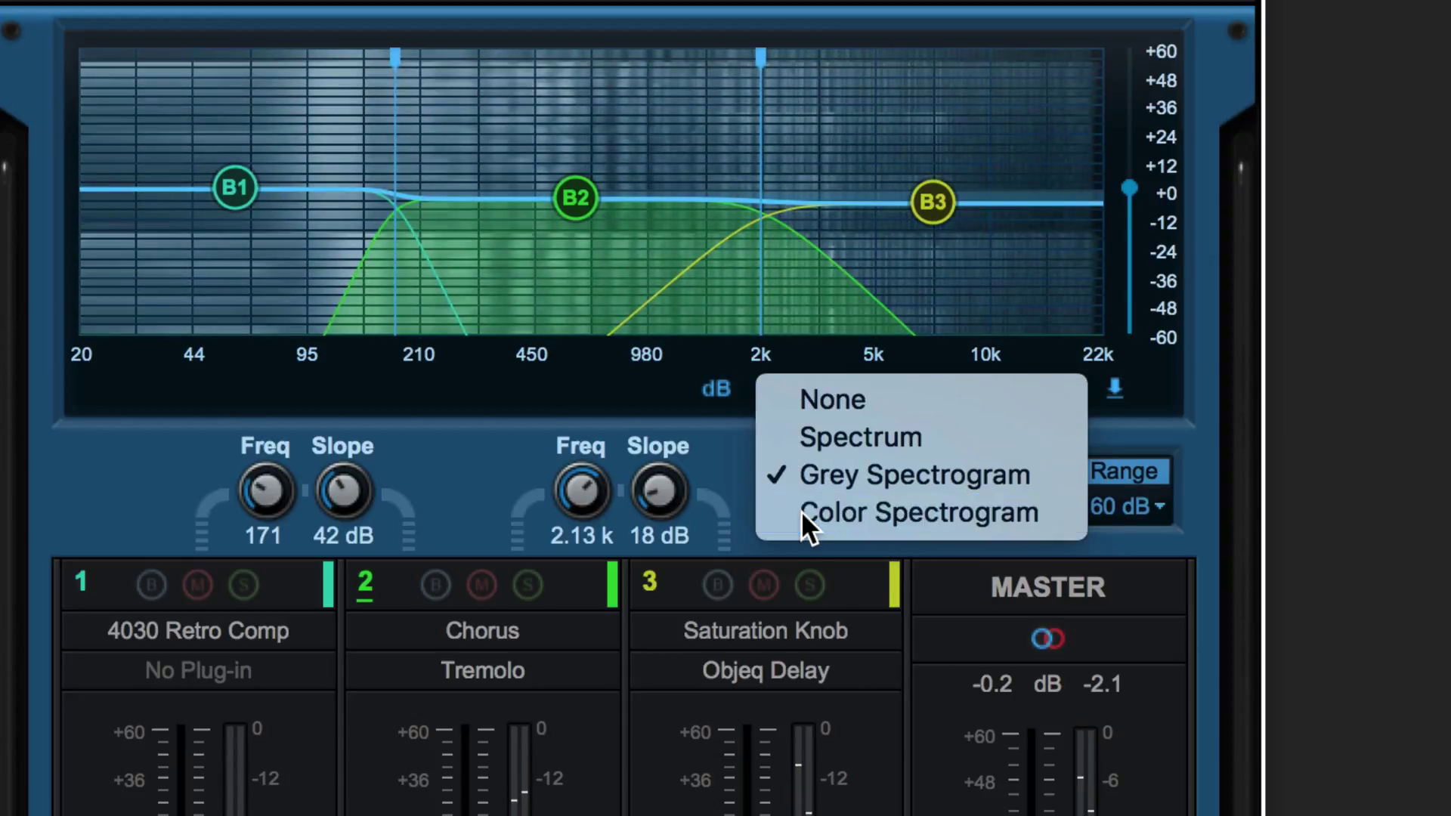
left_click(801, 509)
left_click(780, 402)
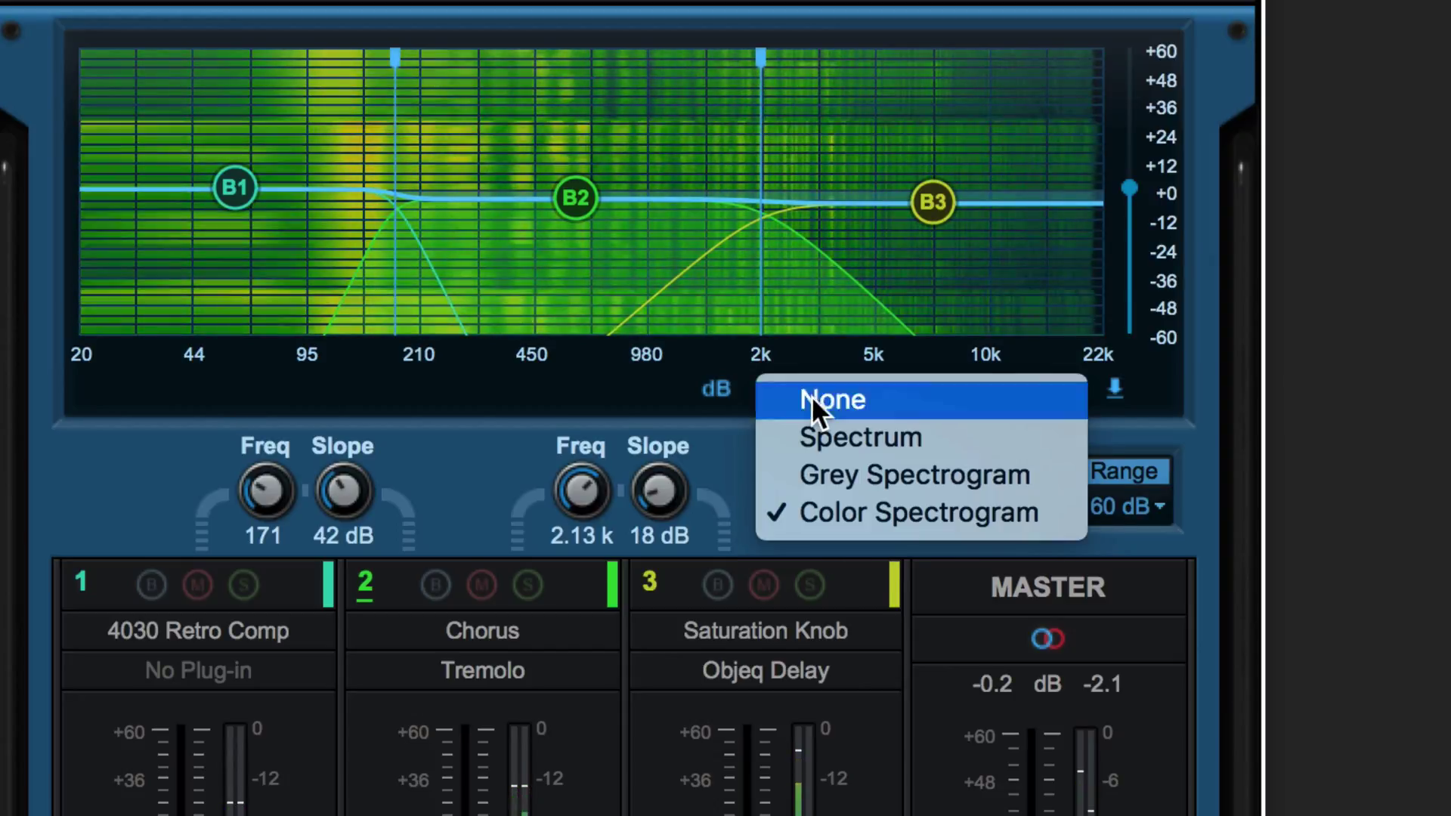
left_click(812, 398)
left_click(913, 392)
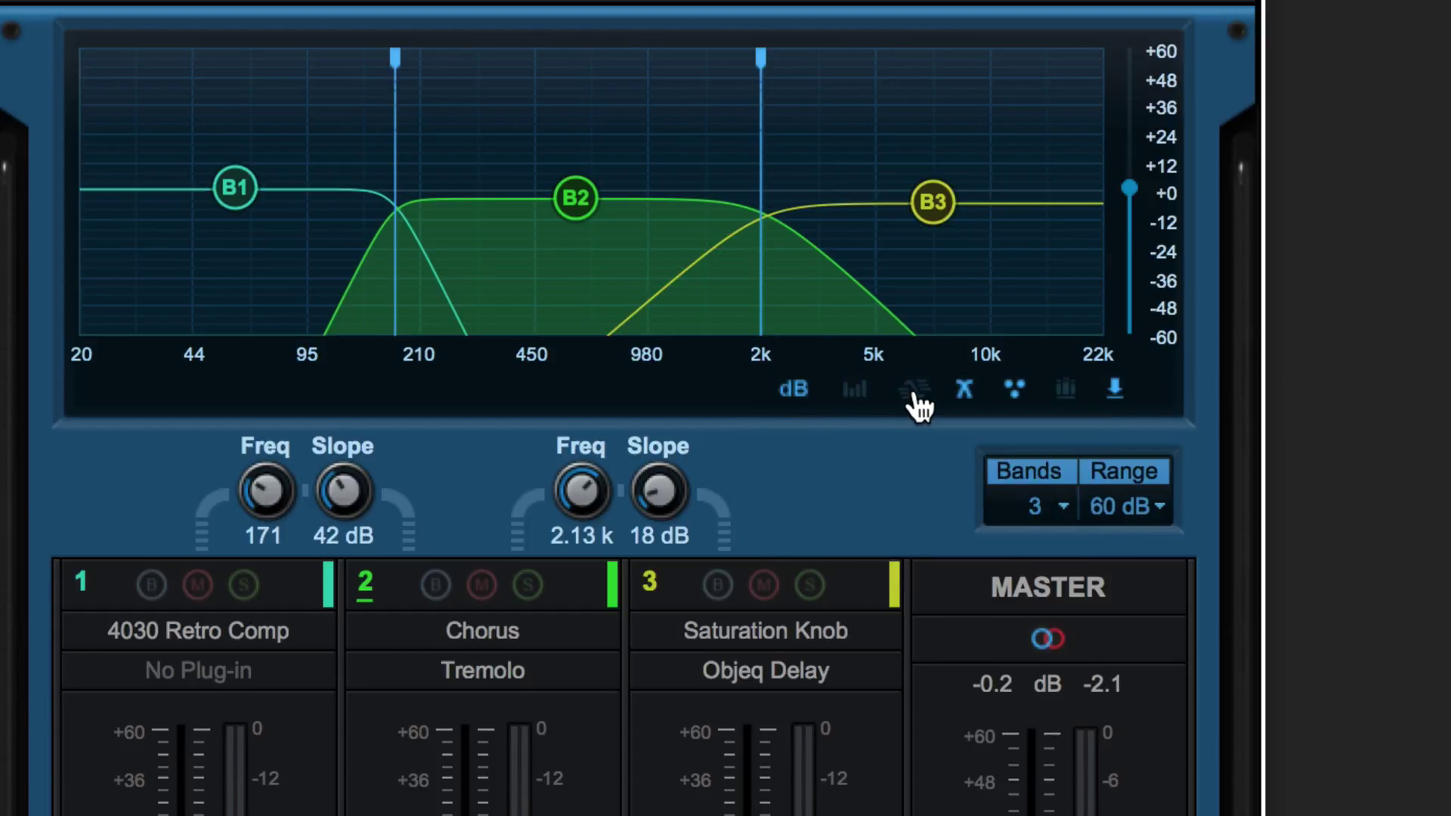
left_click(915, 391)
left_click(964, 390)
left_click(963, 390)
left_click(1013, 389)
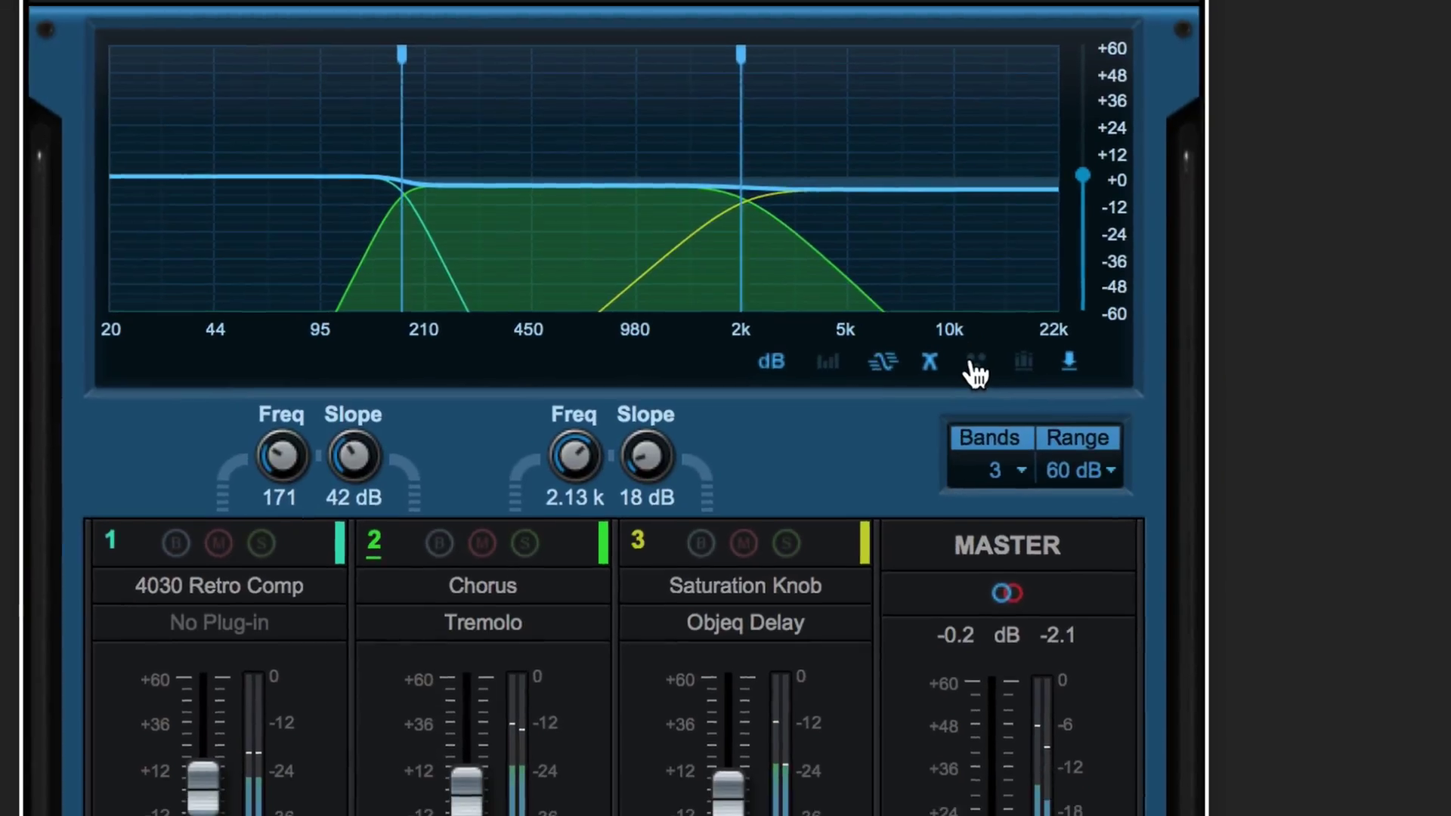
left_click(1013, 390)
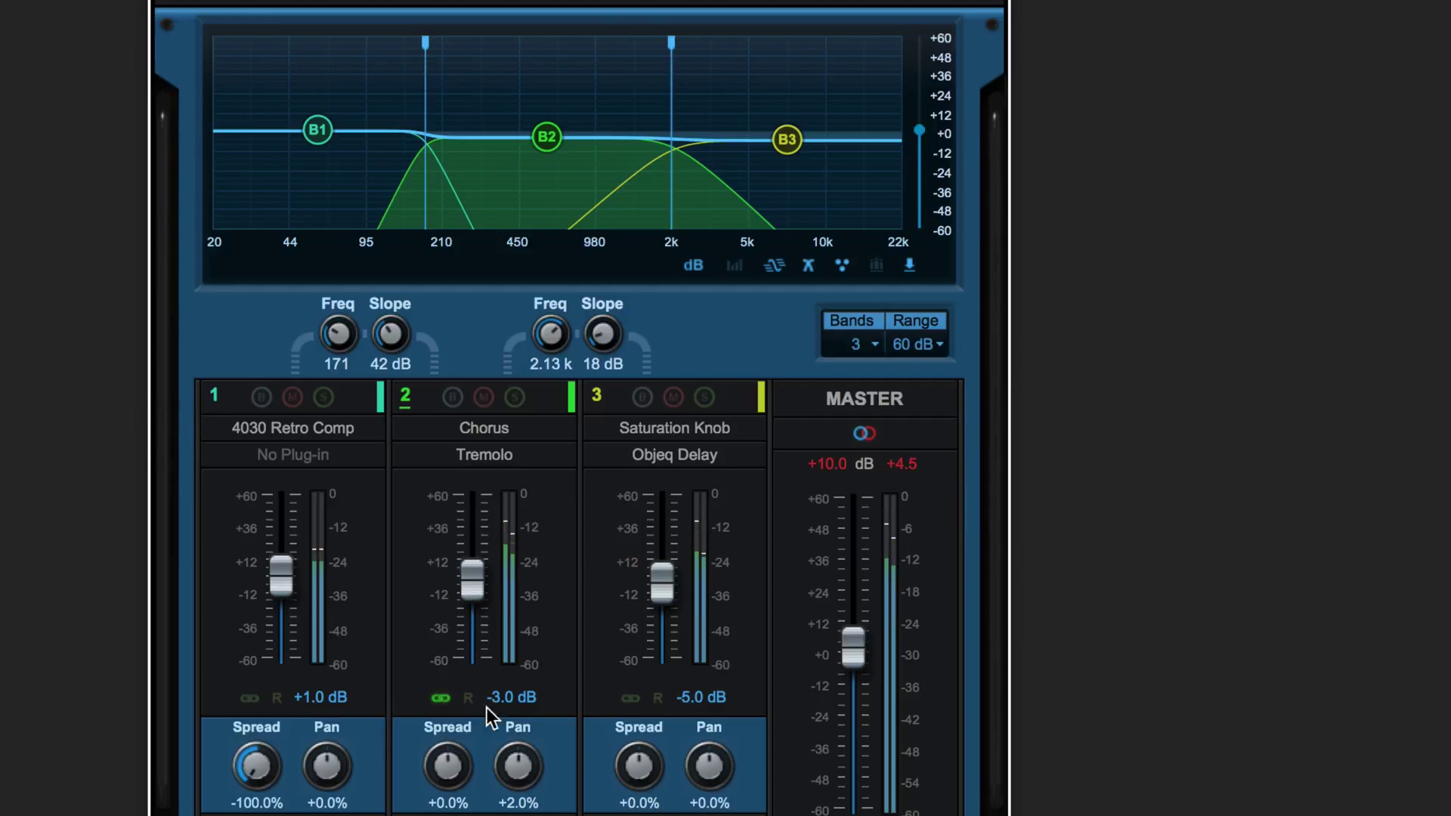
- Lower band 2's fader with band 3 linked, make the link relative, ending at -1.0 and -11.0 dB
mouse_move(488, 599)
left_mouse_down()
mouse_move(476, 615)
mouse_move(475, 598)
left_mouse_up()
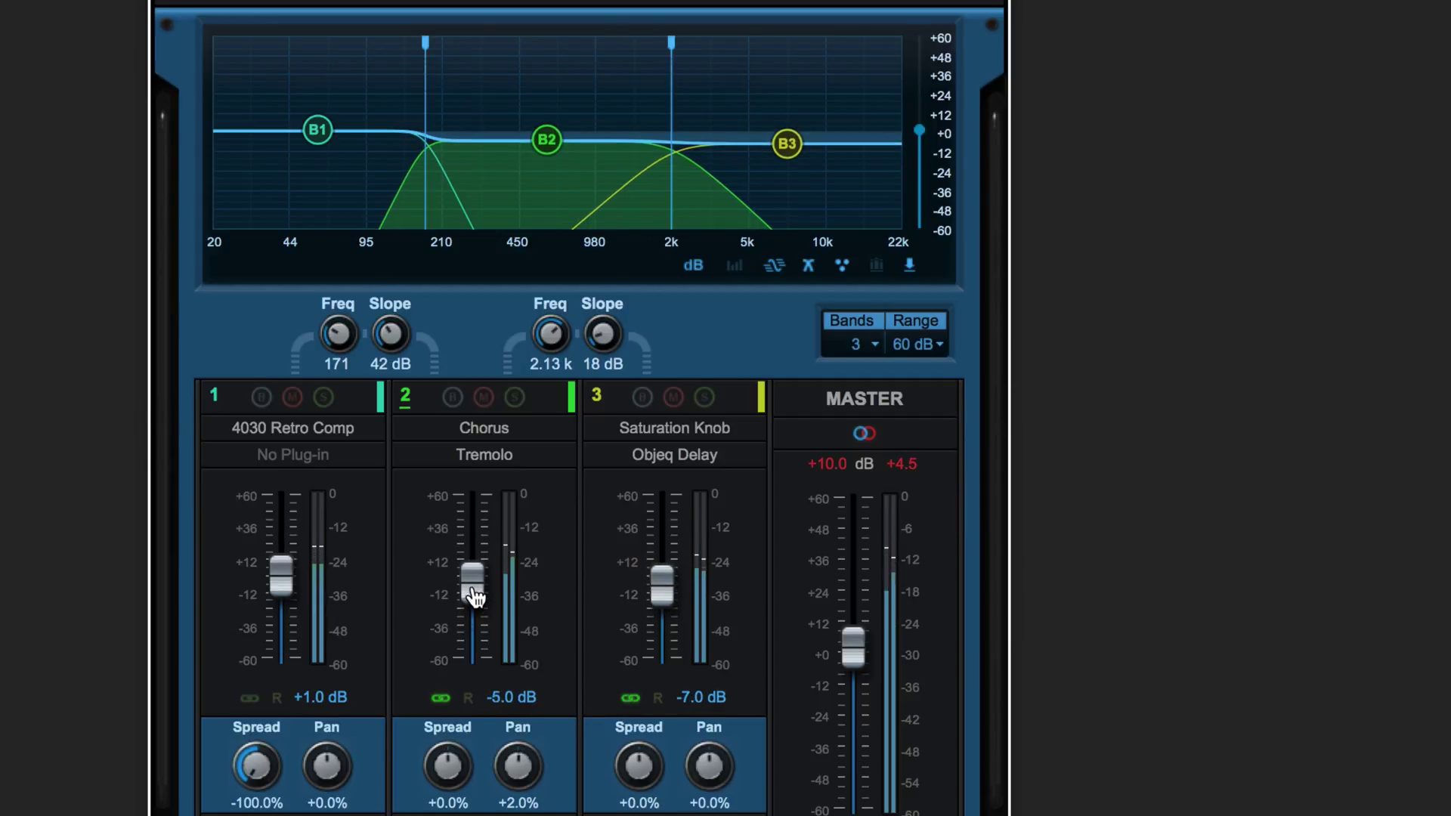
left_click(468, 697)
mouse_move(476, 599)
left_mouse_down()
mouse_move(472, 615)
mouse_move(476, 565)
mouse_move(466, 594)
mouse_move(468, 574)
left_mouse_up()
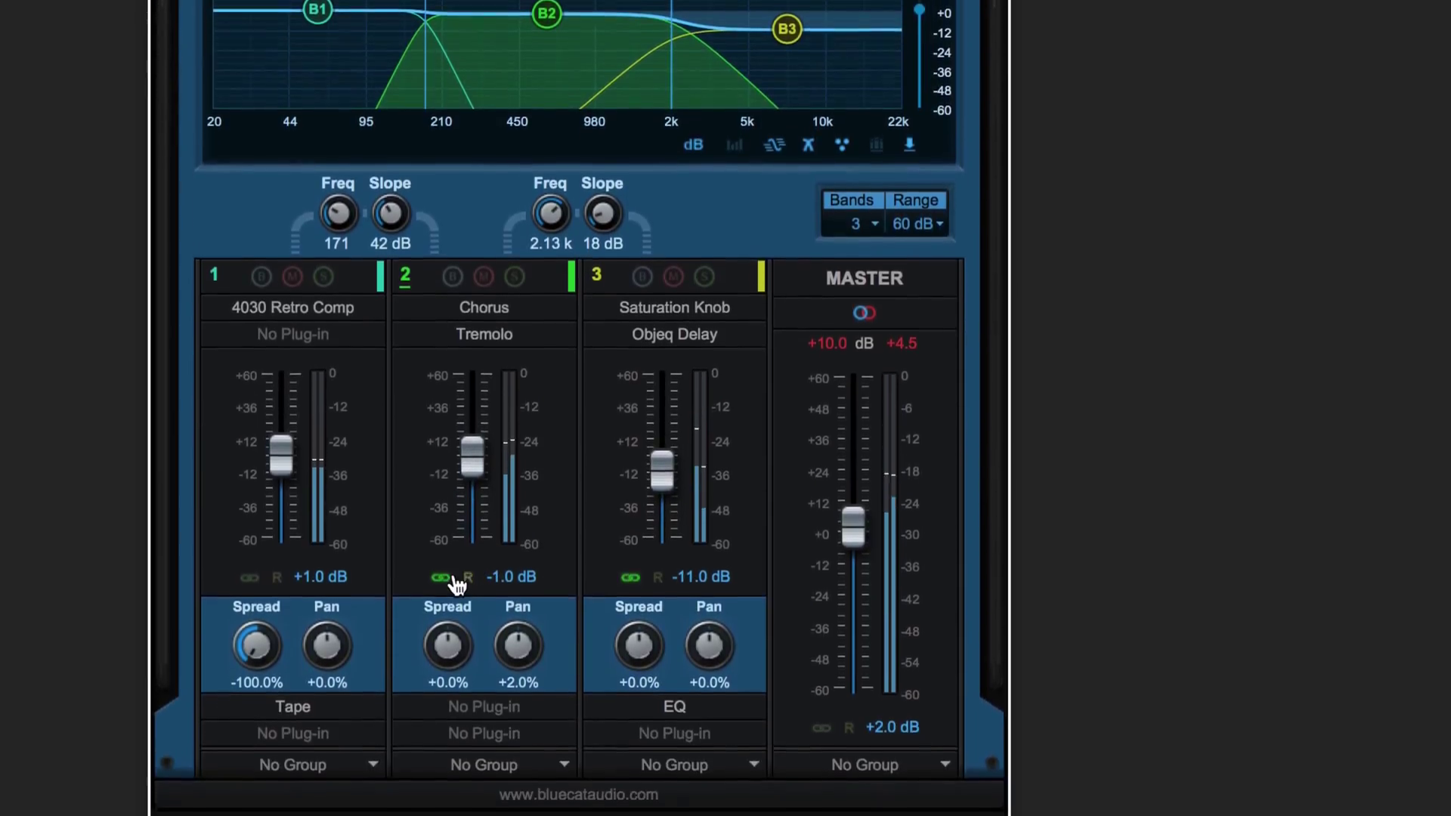
- Assign bands 1 and 2 to group Local 1, then move band 1's gain and pan together
left_click(556, 665)
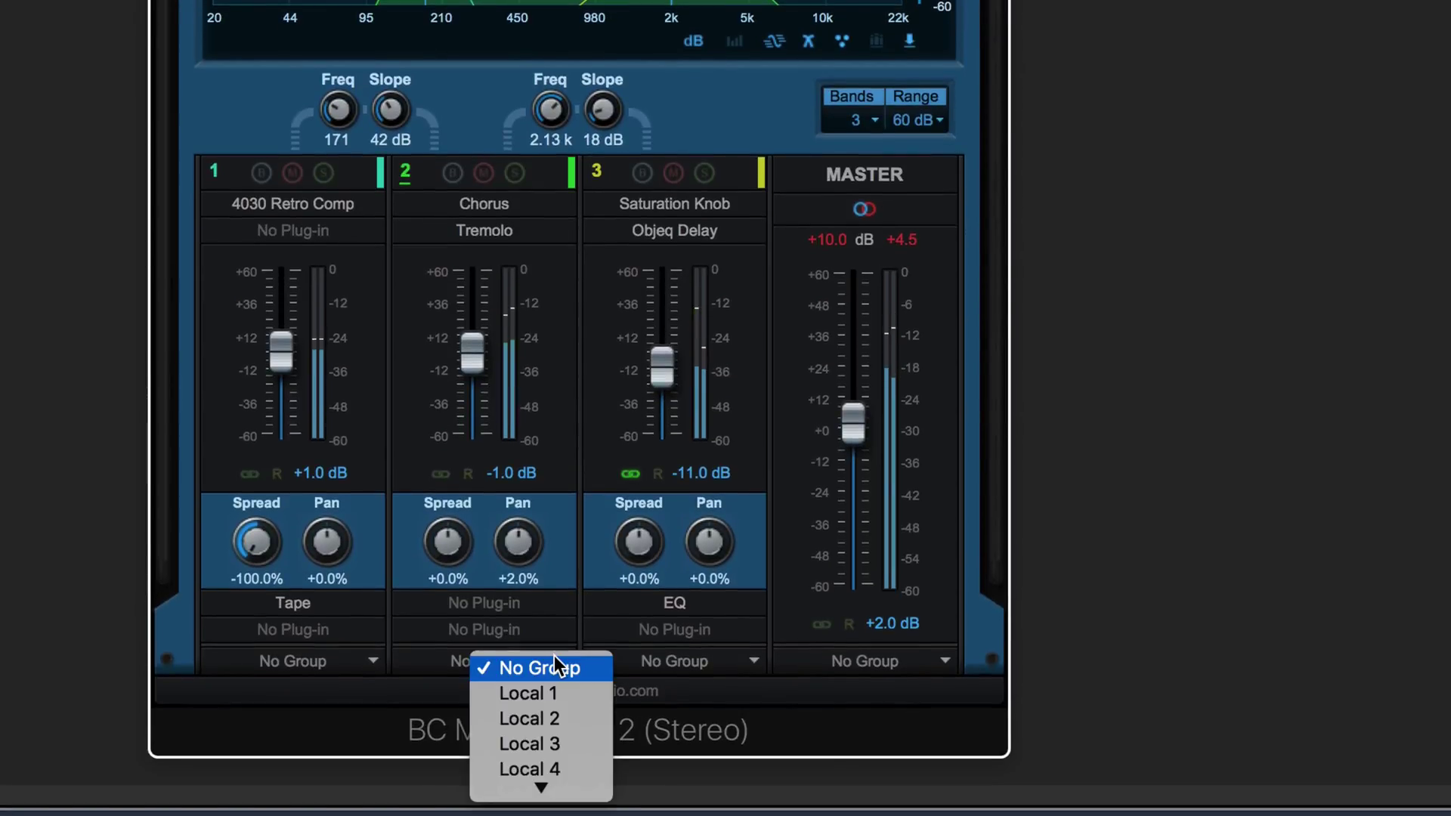
left_click(547, 643)
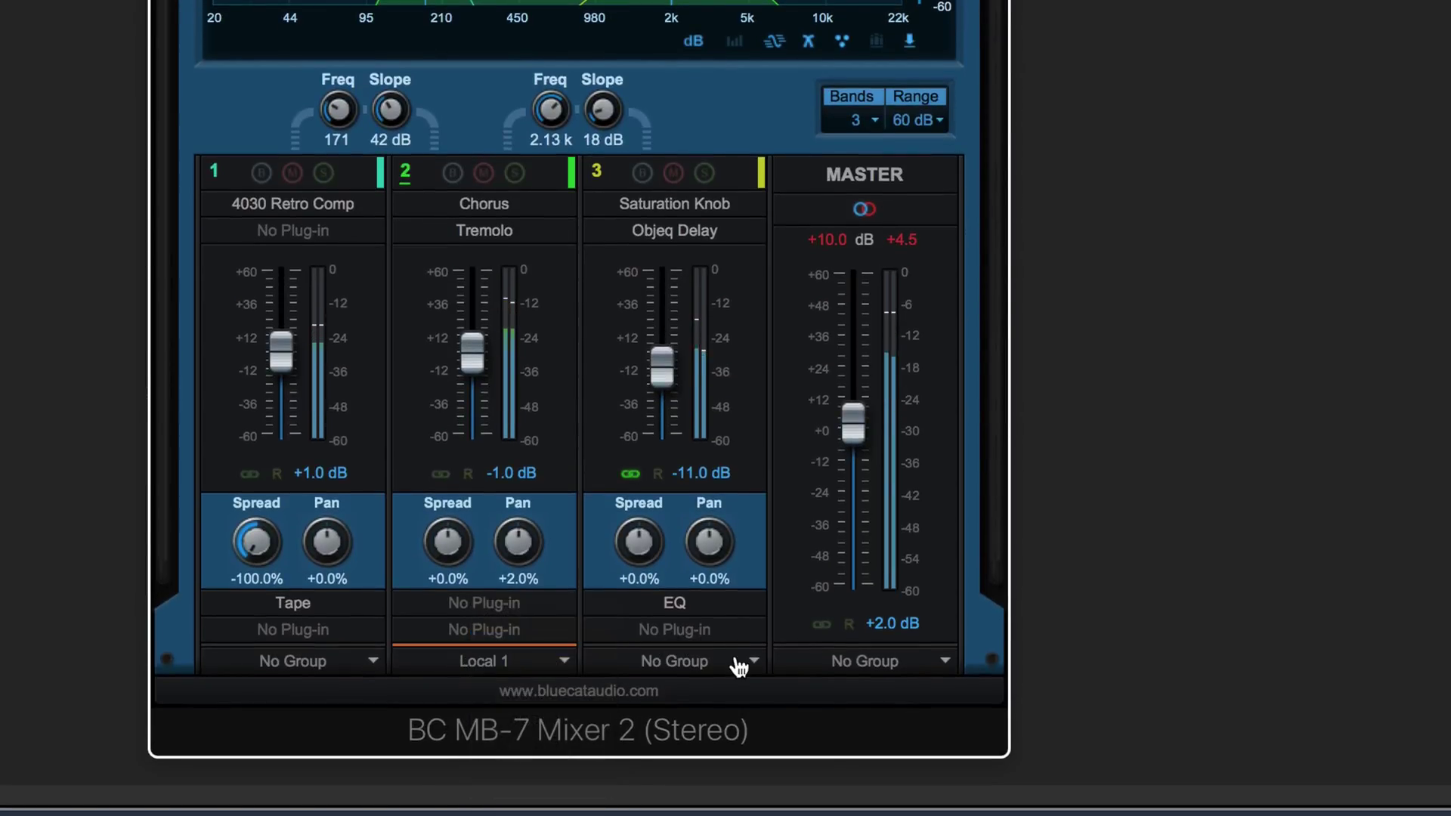
left_click(365, 665)
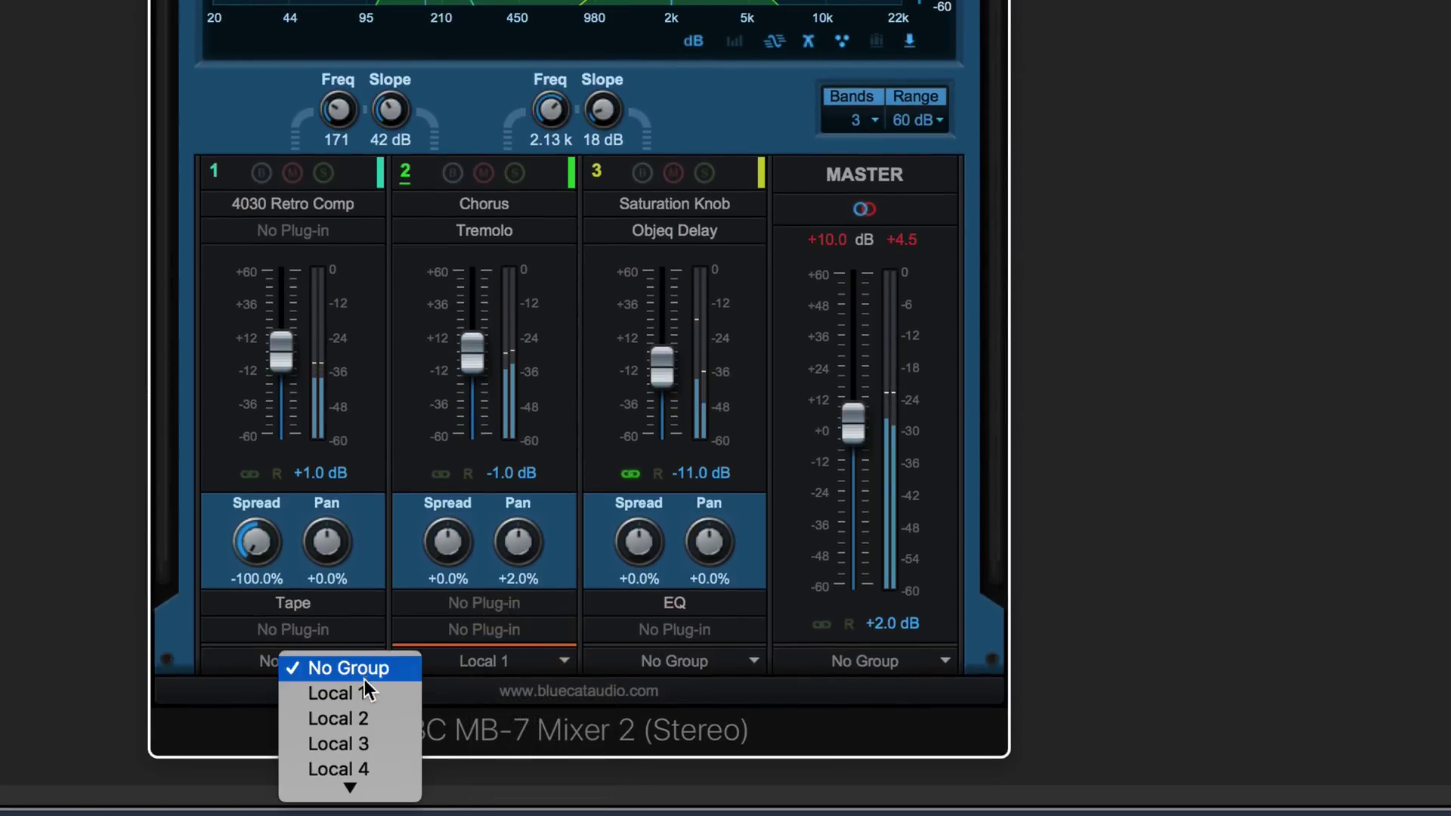
left_click(361, 691)
left_click(372, 668)
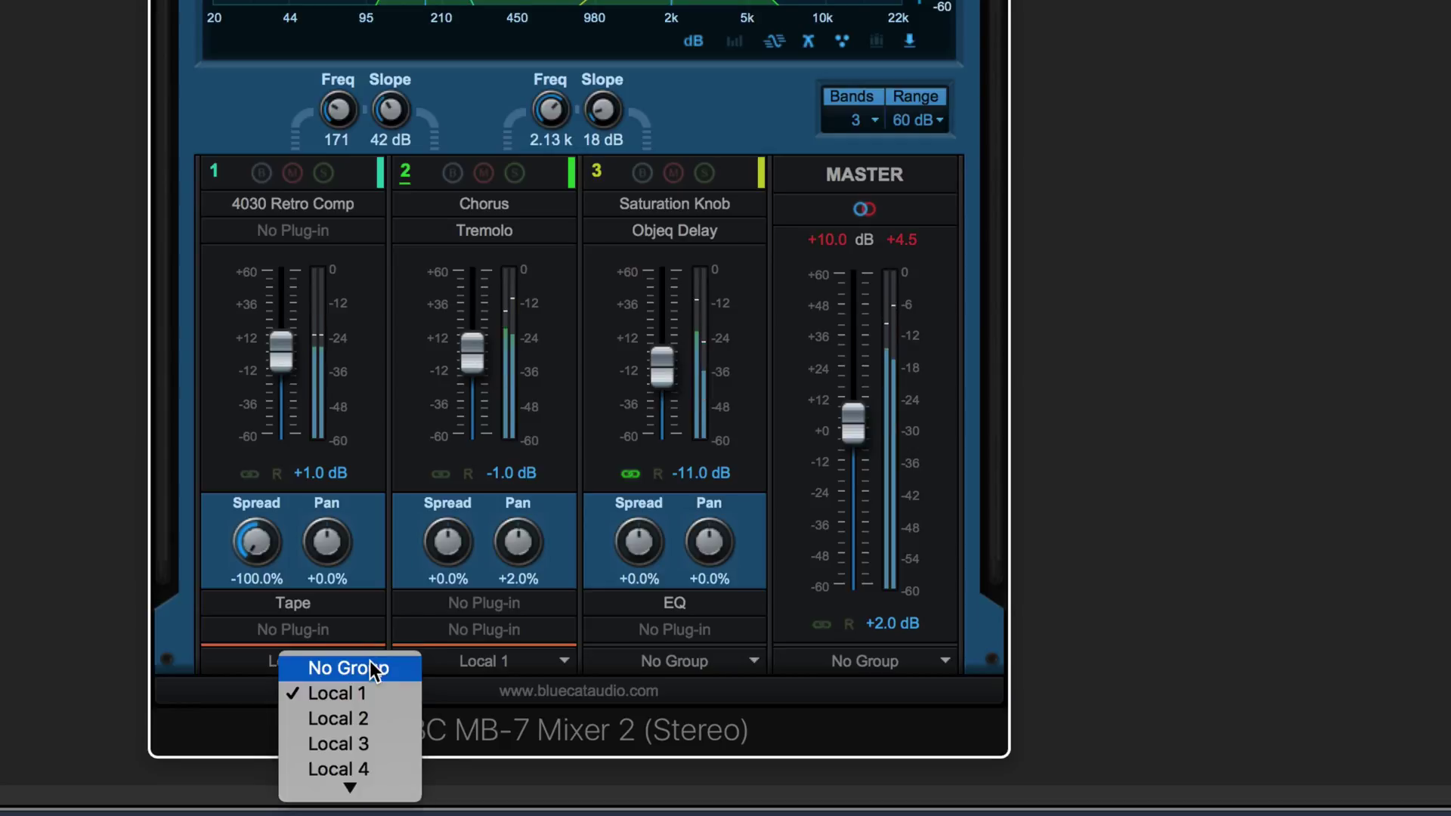
left_click(216, 491)
left_click_drag(281, 371, 286, 417)
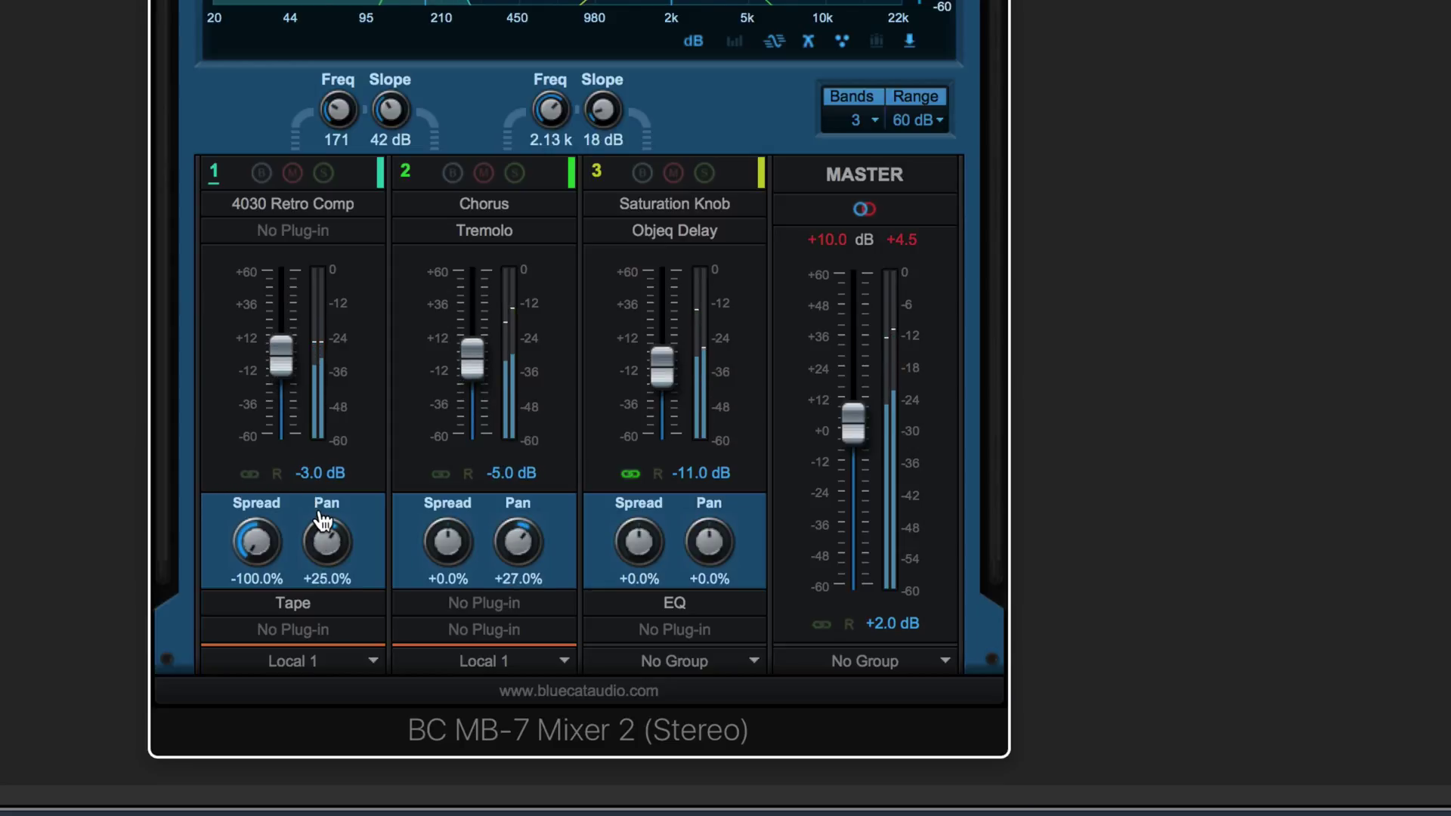
left_click_drag(323, 521, 326, 516)
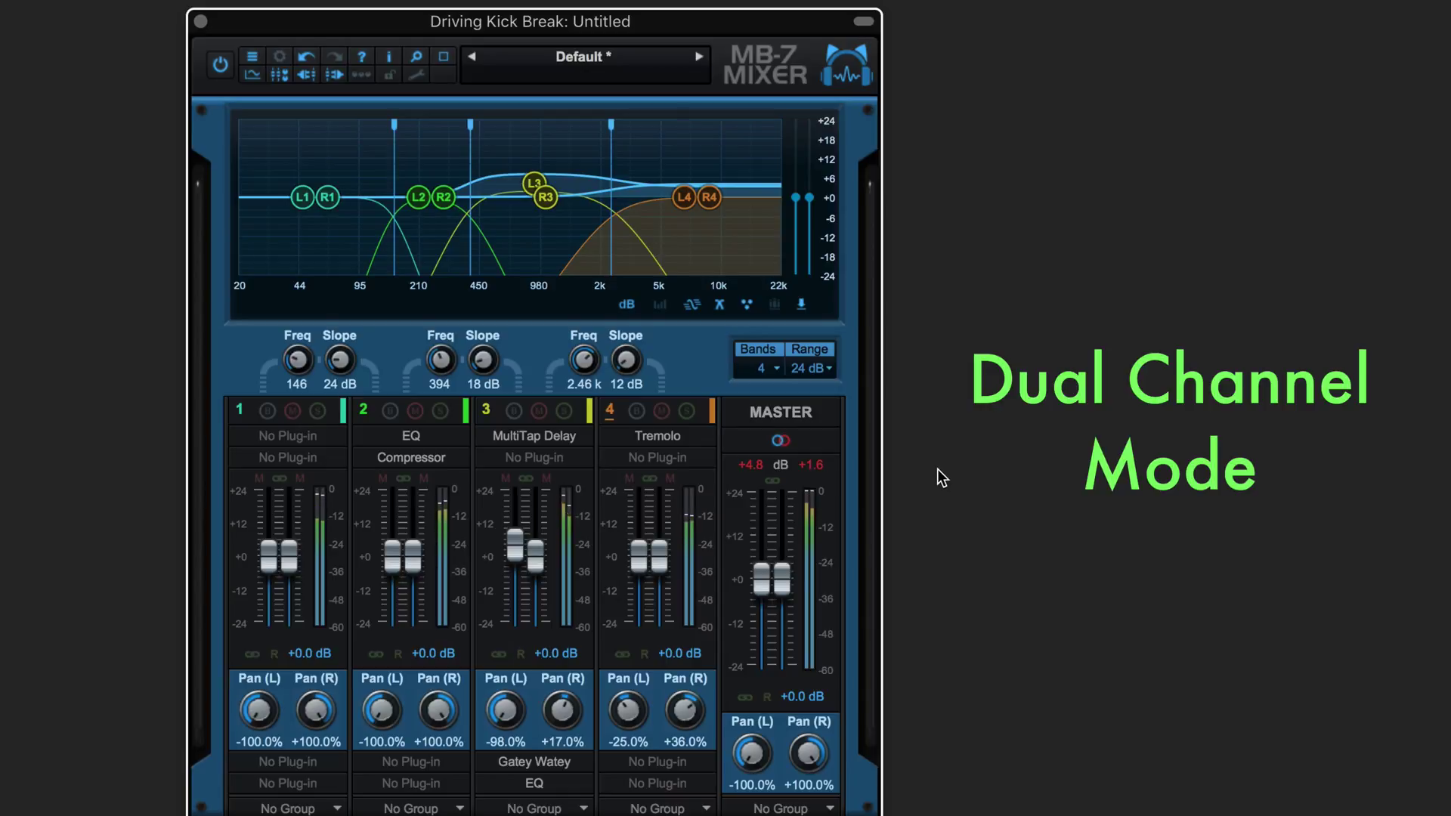
- Select band 3 and drag its left and right faders to different levels, band 4 following
left_click(538, 558)
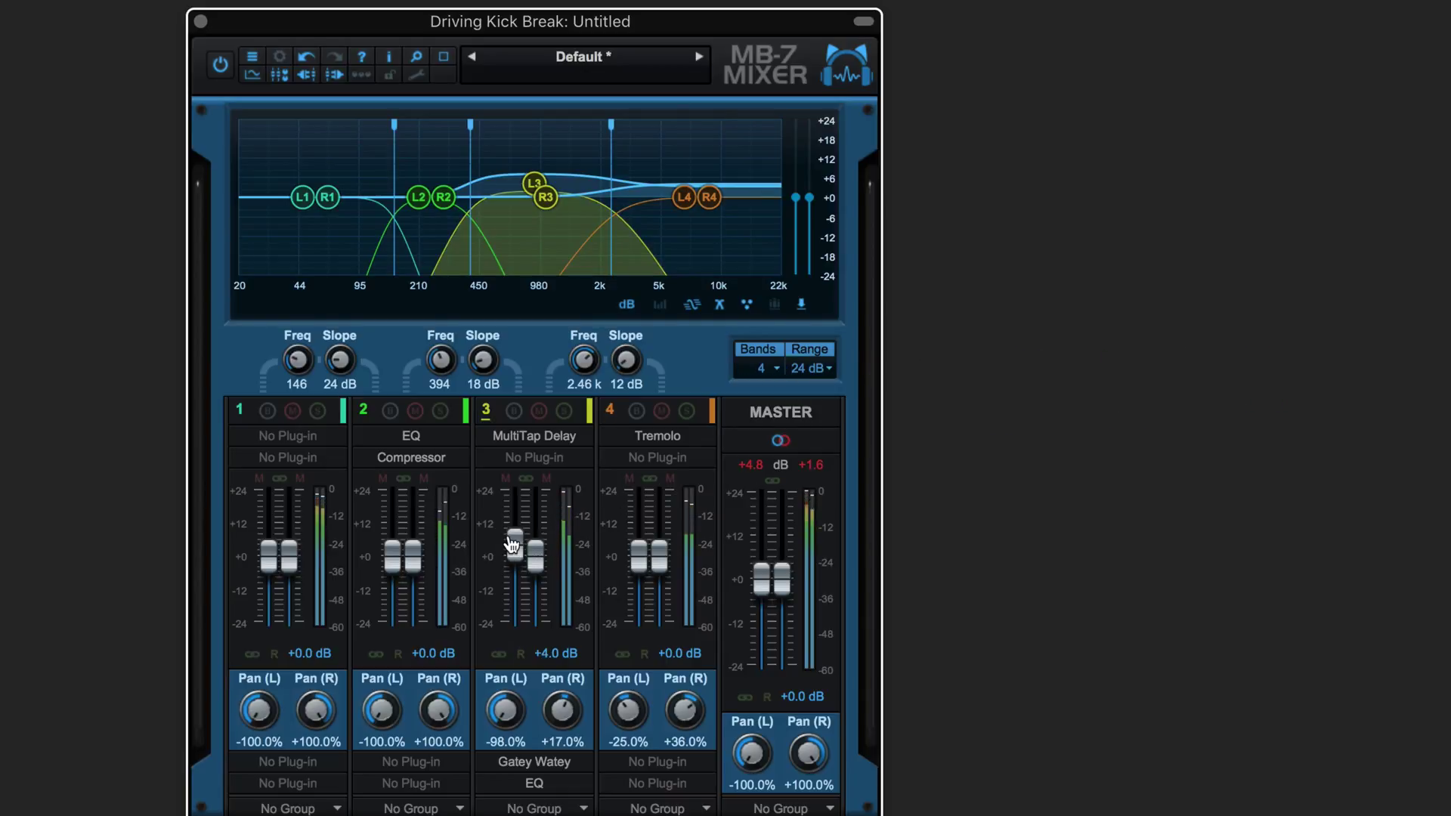
left_click_drag(512, 544, 515, 575)
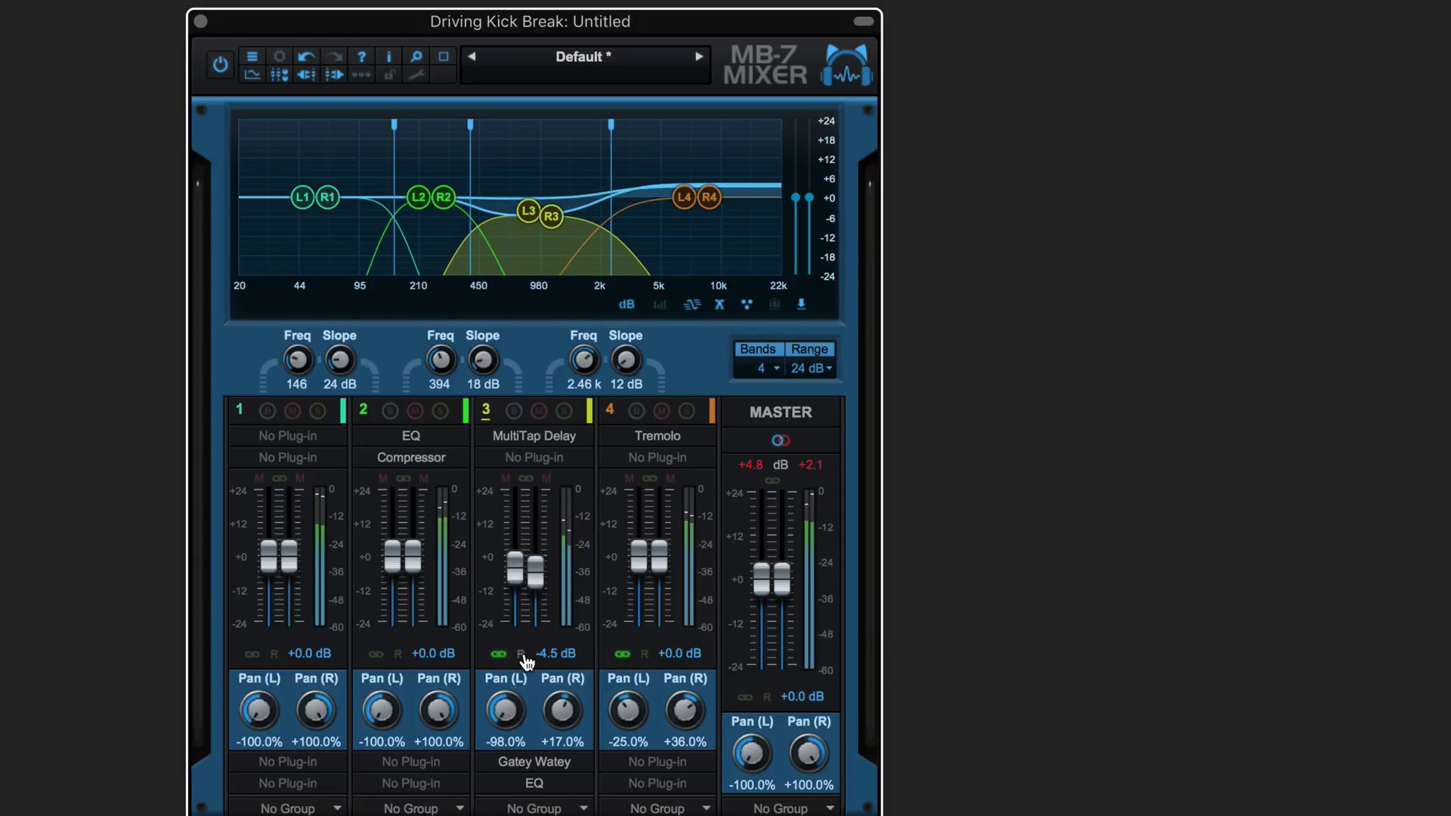
left_click(536, 580)
left_click_drag(536, 581, 536, 529)
left_click(514, 561)
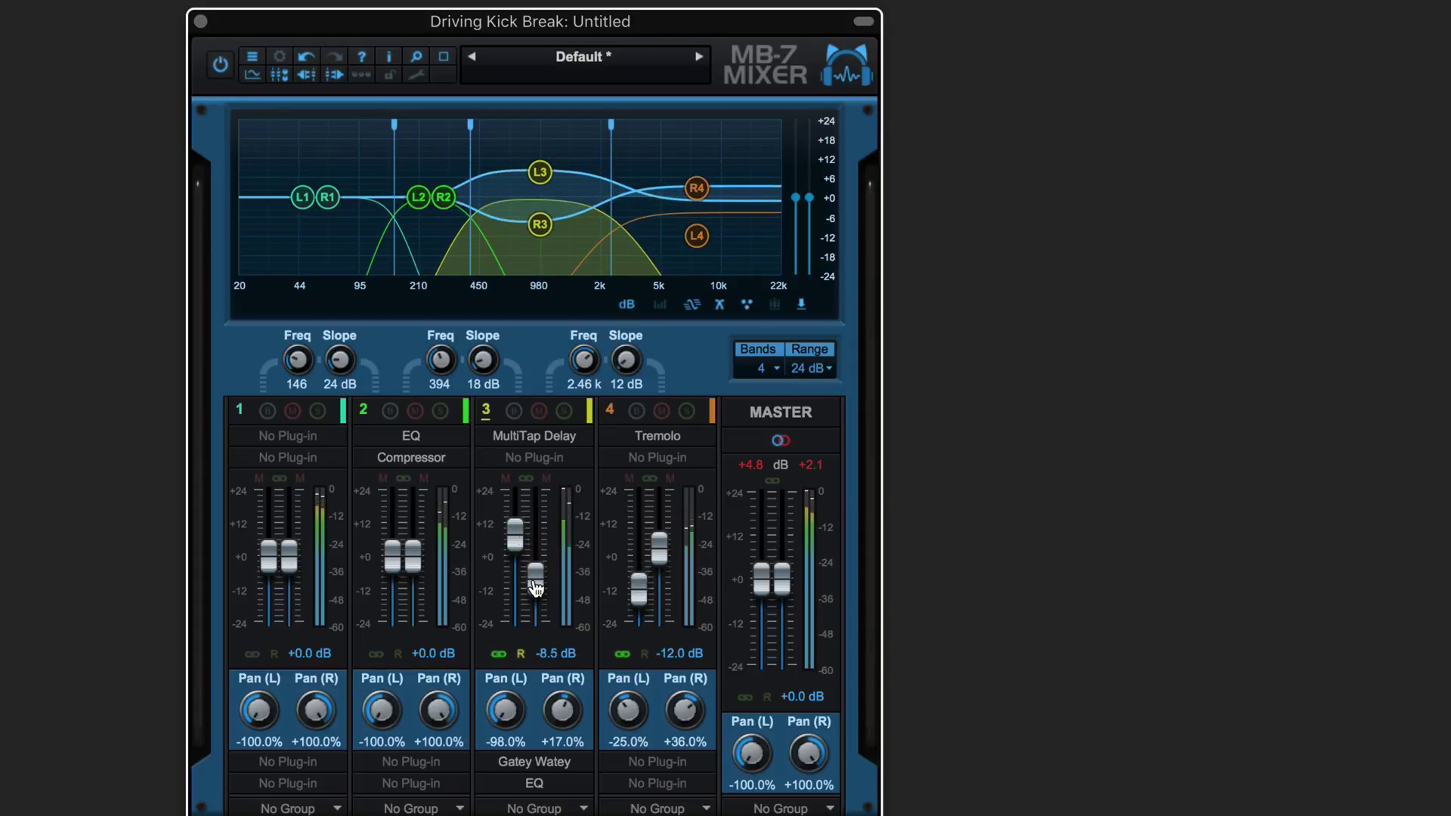
left_click_drag(537, 576, 537, 549)
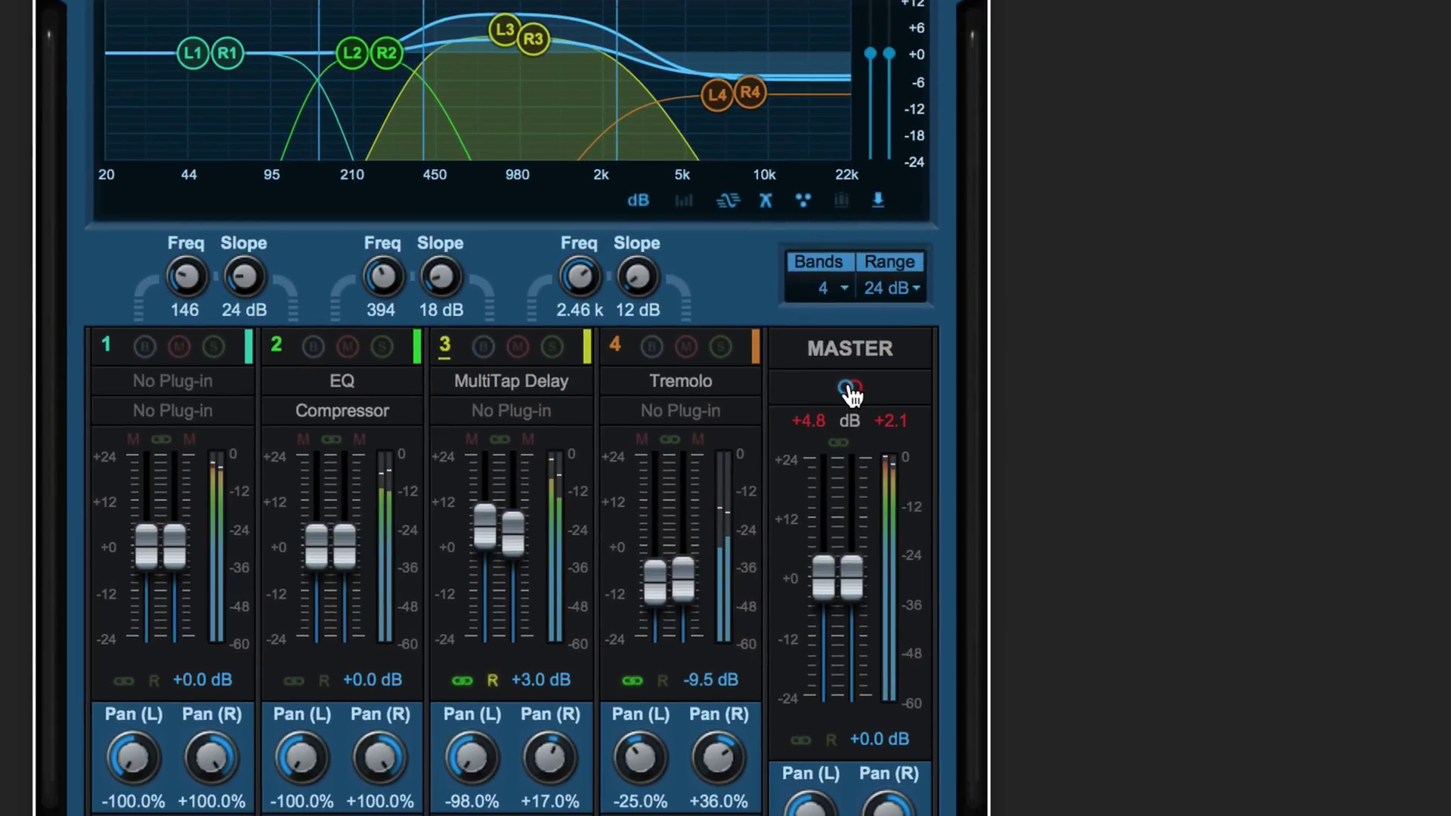
- Switch to mid/side, set band 3's mid to +2.5 dB, and soften two crossover slopes to 6 dB
left_click(849, 390)
left_click(488, 538)
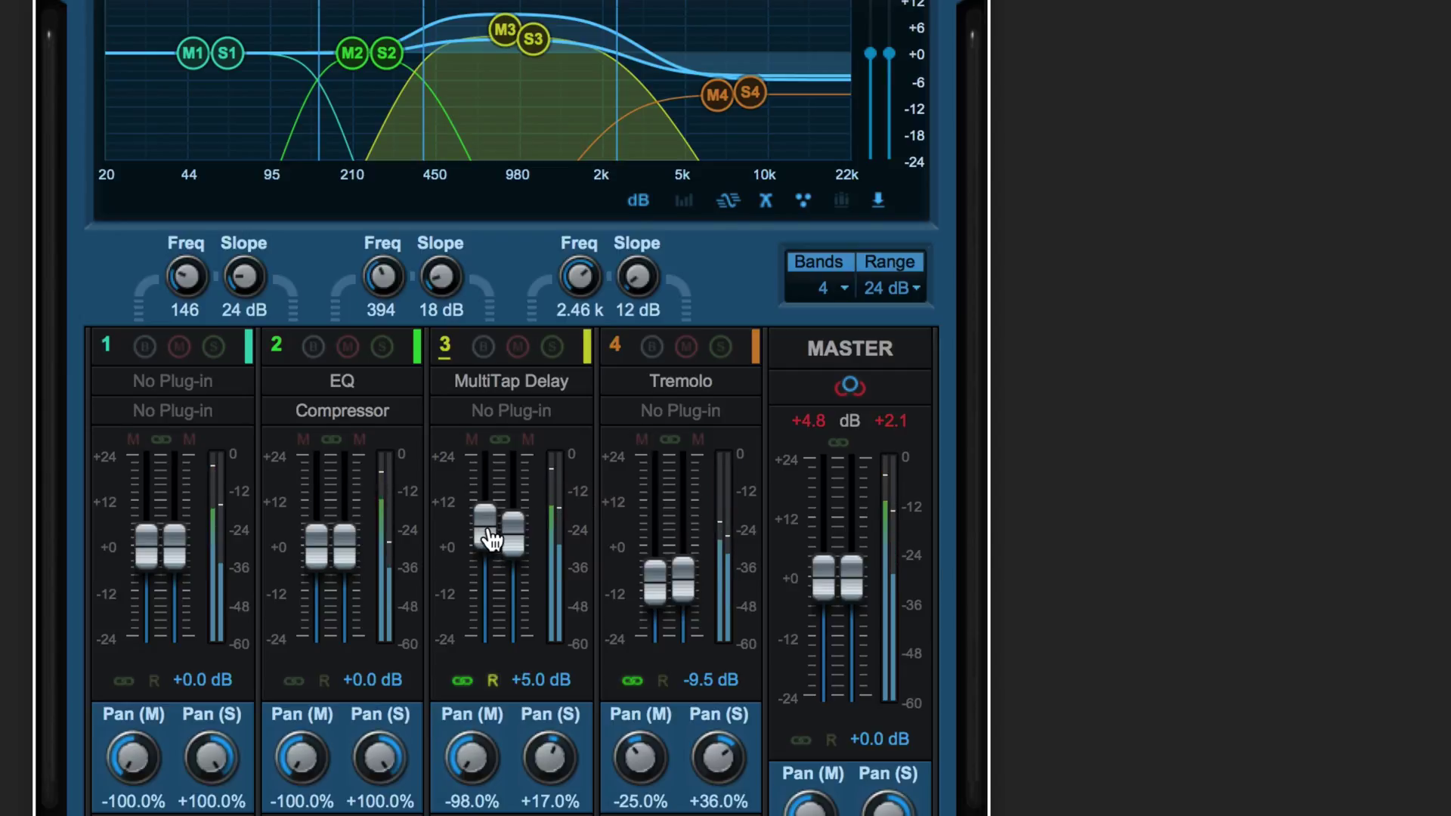
left_click_drag(488, 538, 522, 509)
left_click_drag(484, 581, 512, 534)
mouse_move(644, 285)
left_mouse_down()
mouse_move(638, 236)
mouse_move(629, 303)
left_mouse_up()
left_click_drag(442, 280, 441, 311)
- Set band 3's side gain to -7.0 dB and side pan to +64.0%, unlink it, recentre mid pan
left_click_drag(512, 523, 521, 563)
left_click_drag(557, 758, 458, 745)
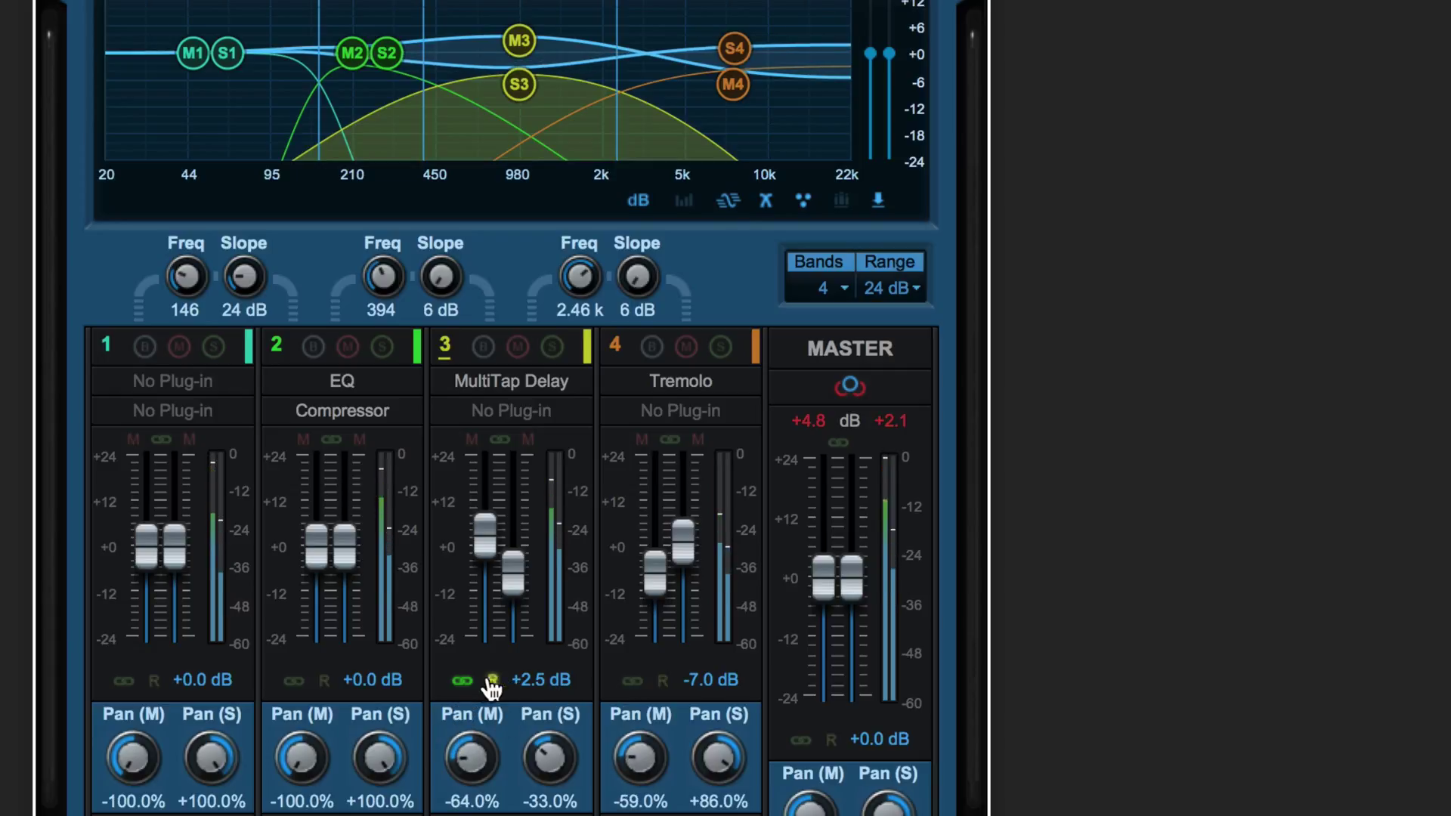
left_click(462, 680)
left_click_drag(467, 737, 463, 710)
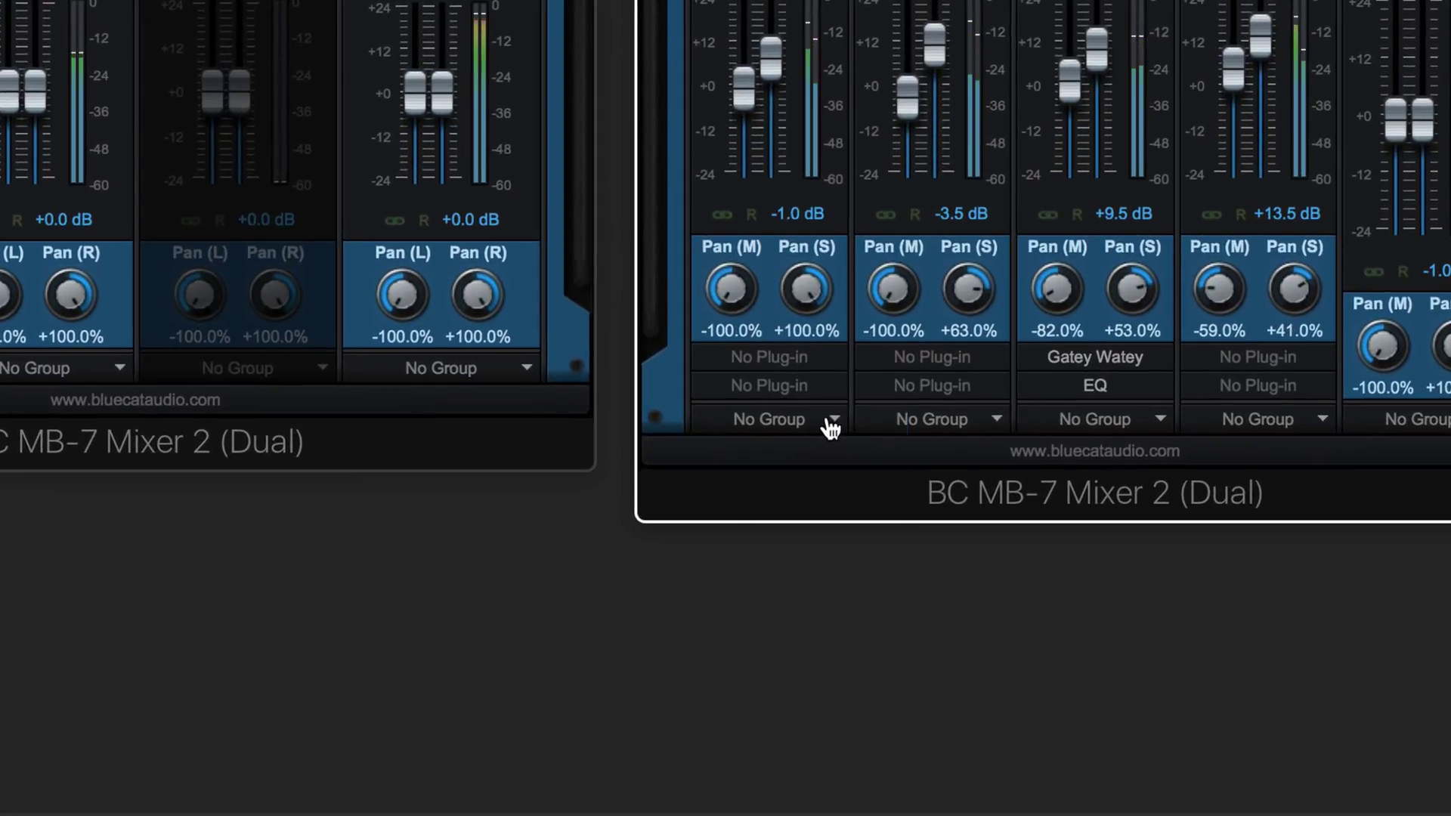
- Assign band 1 to group Global 1 in both mixer instances
left_click(856, 703)
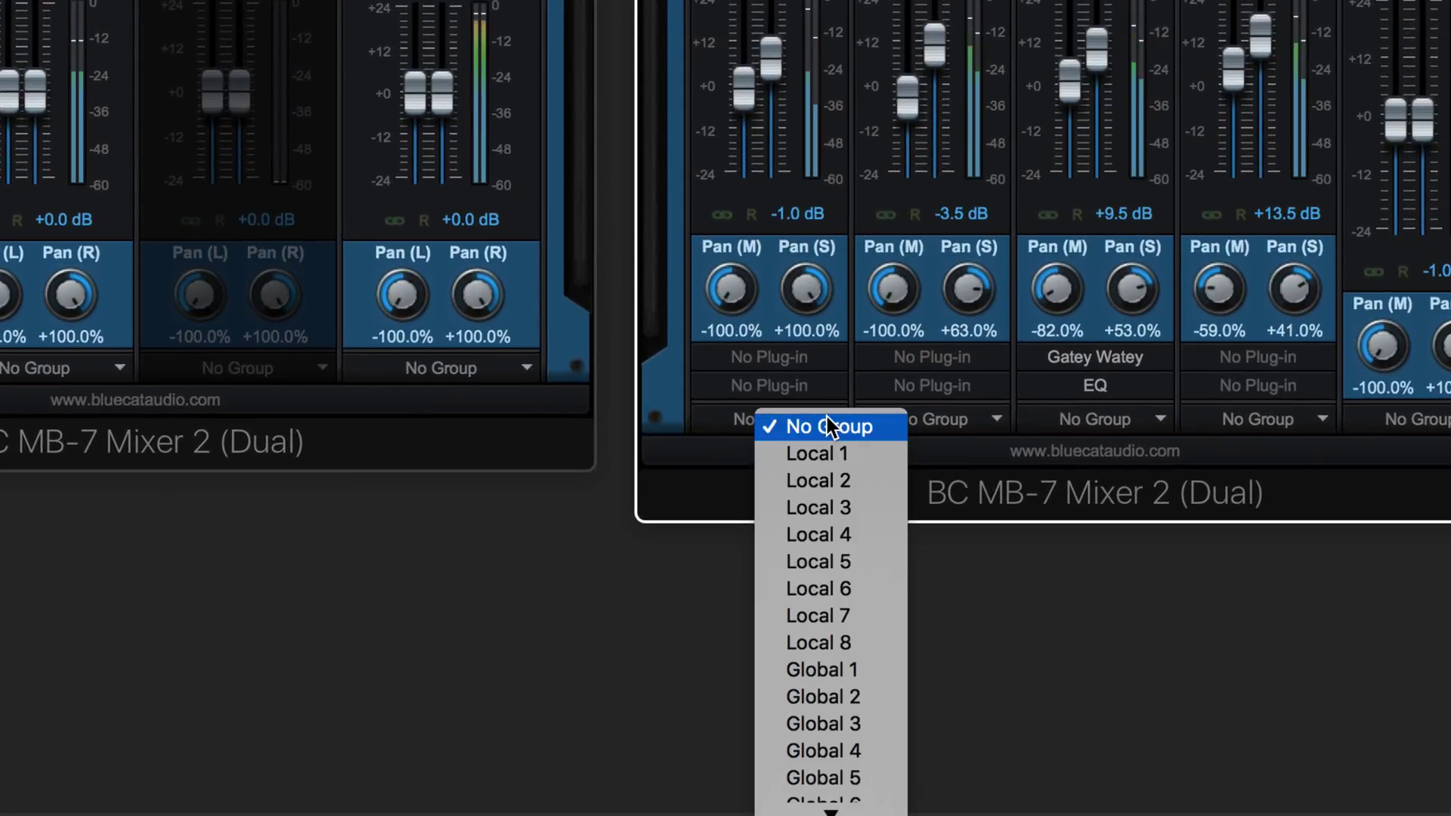
left_click(848, 677)
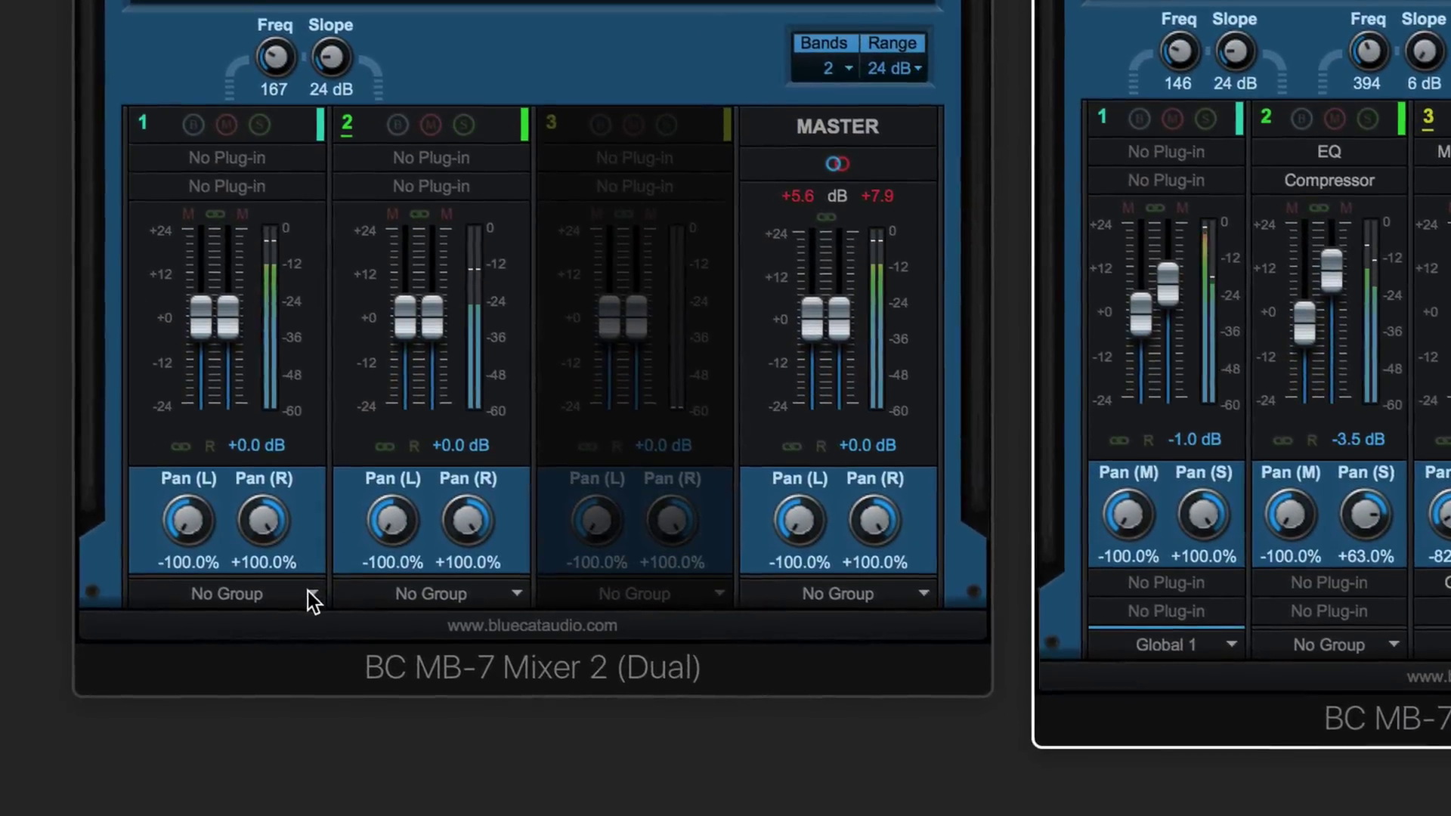
left_click(310, 597)
left_click(304, 705)
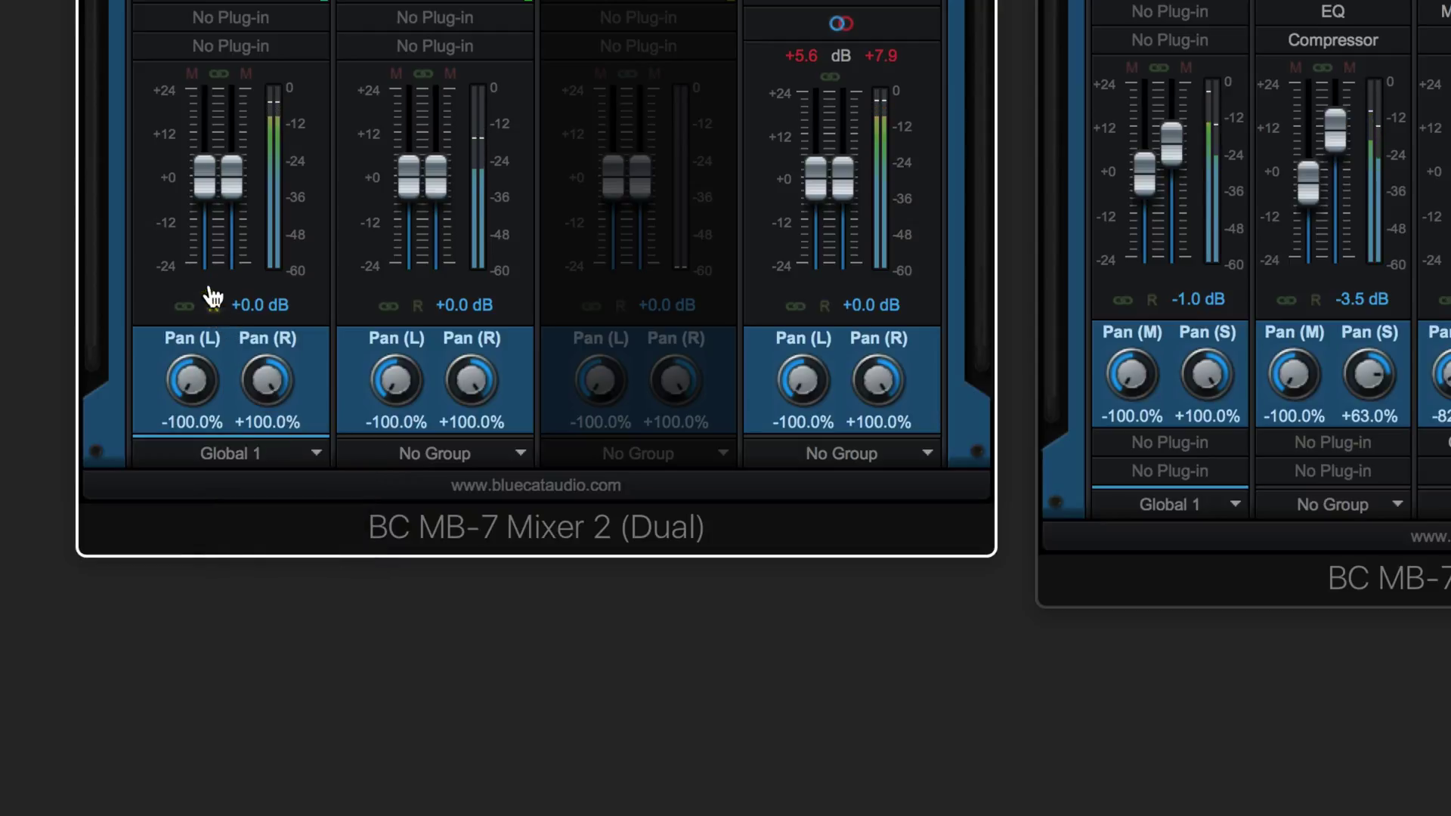
- Drag band 1's faders to test the group, linking its channels and ending at +6.5 dB
left_click_drag(201, 184, 204, 207)
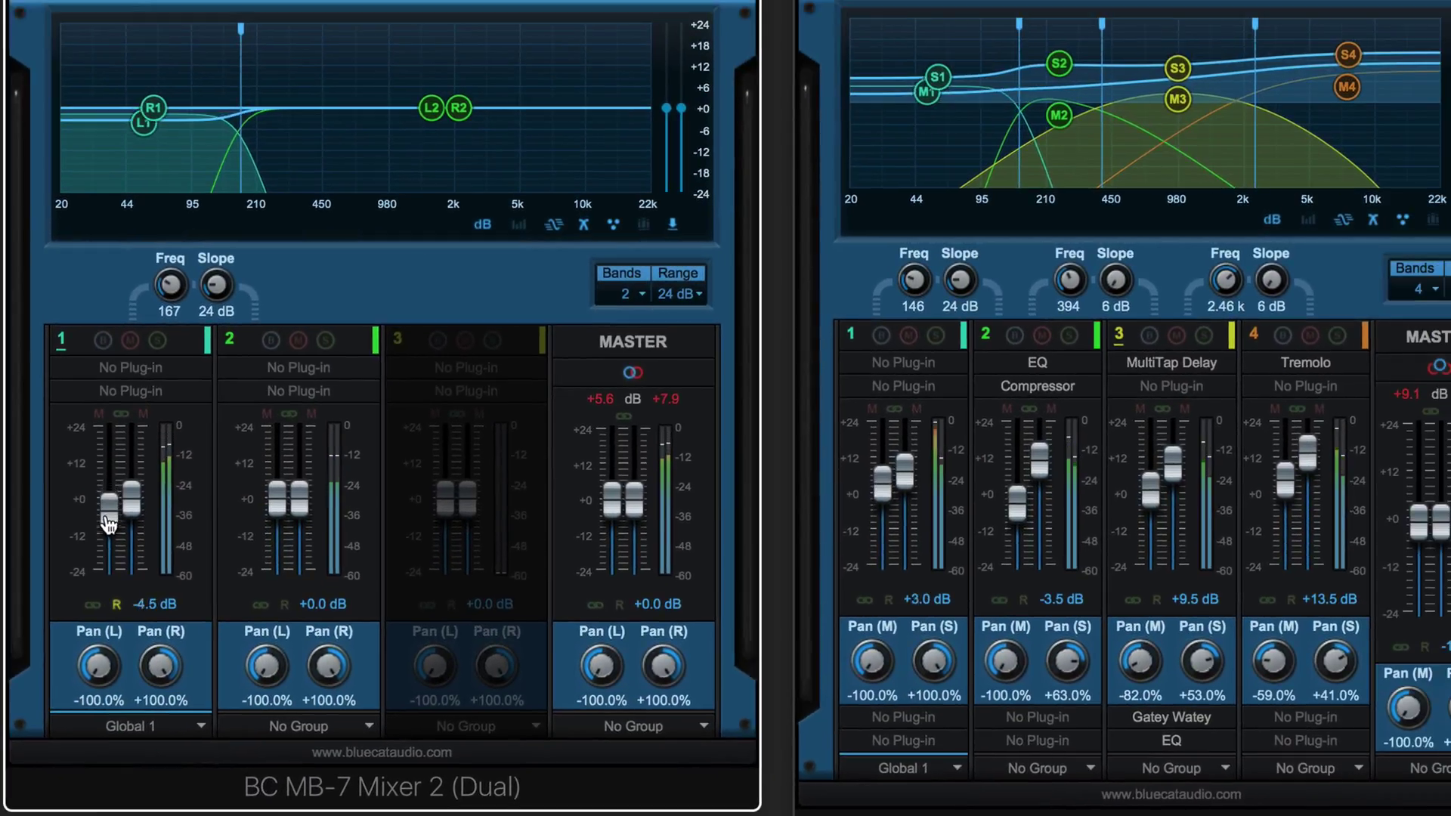
left_click_drag(110, 521, 211, 509)
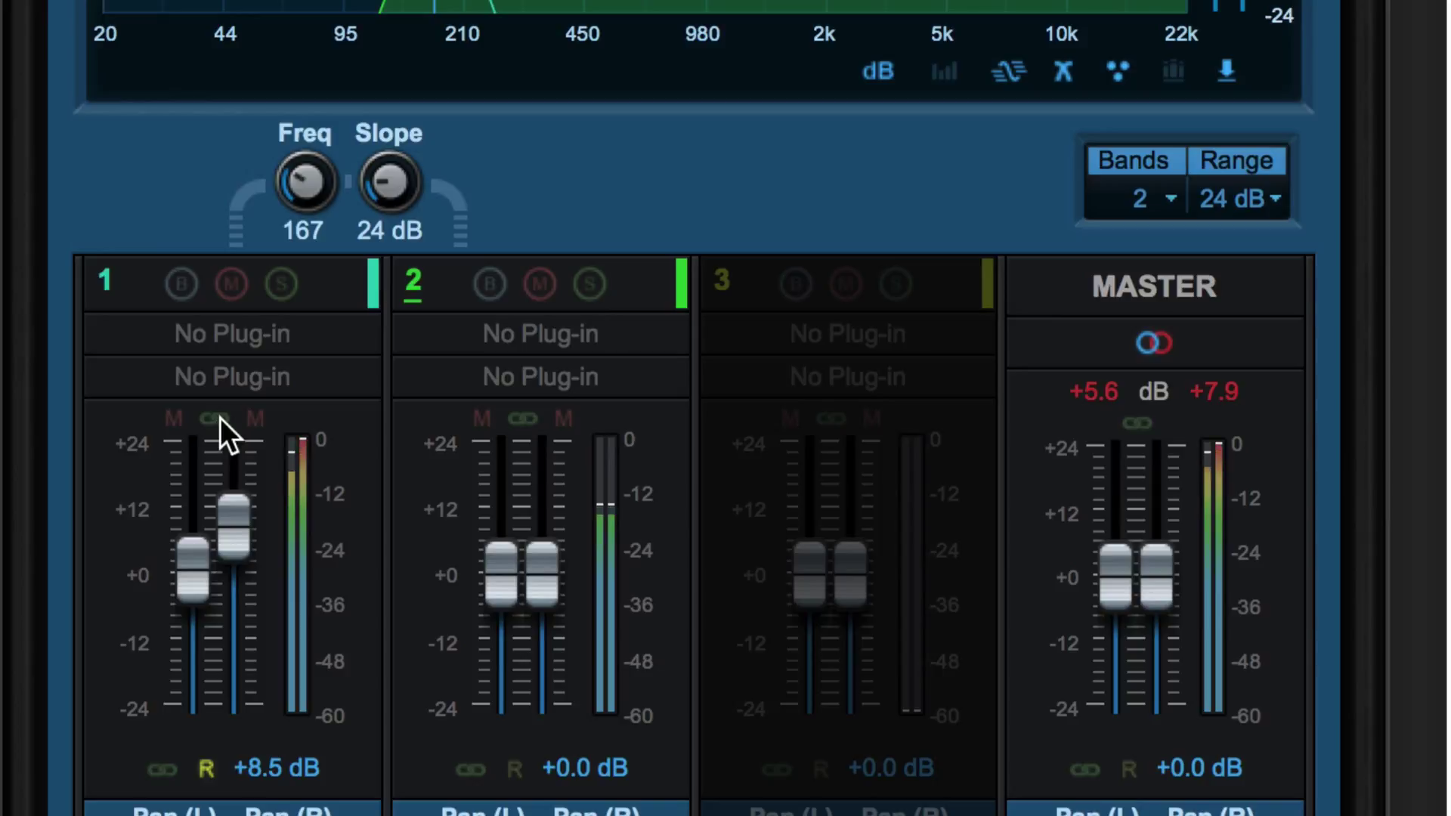
left_click(216, 418)
left_click_drag(193, 563, 195, 613)
left_click_drag(113, 522, 117, 477)
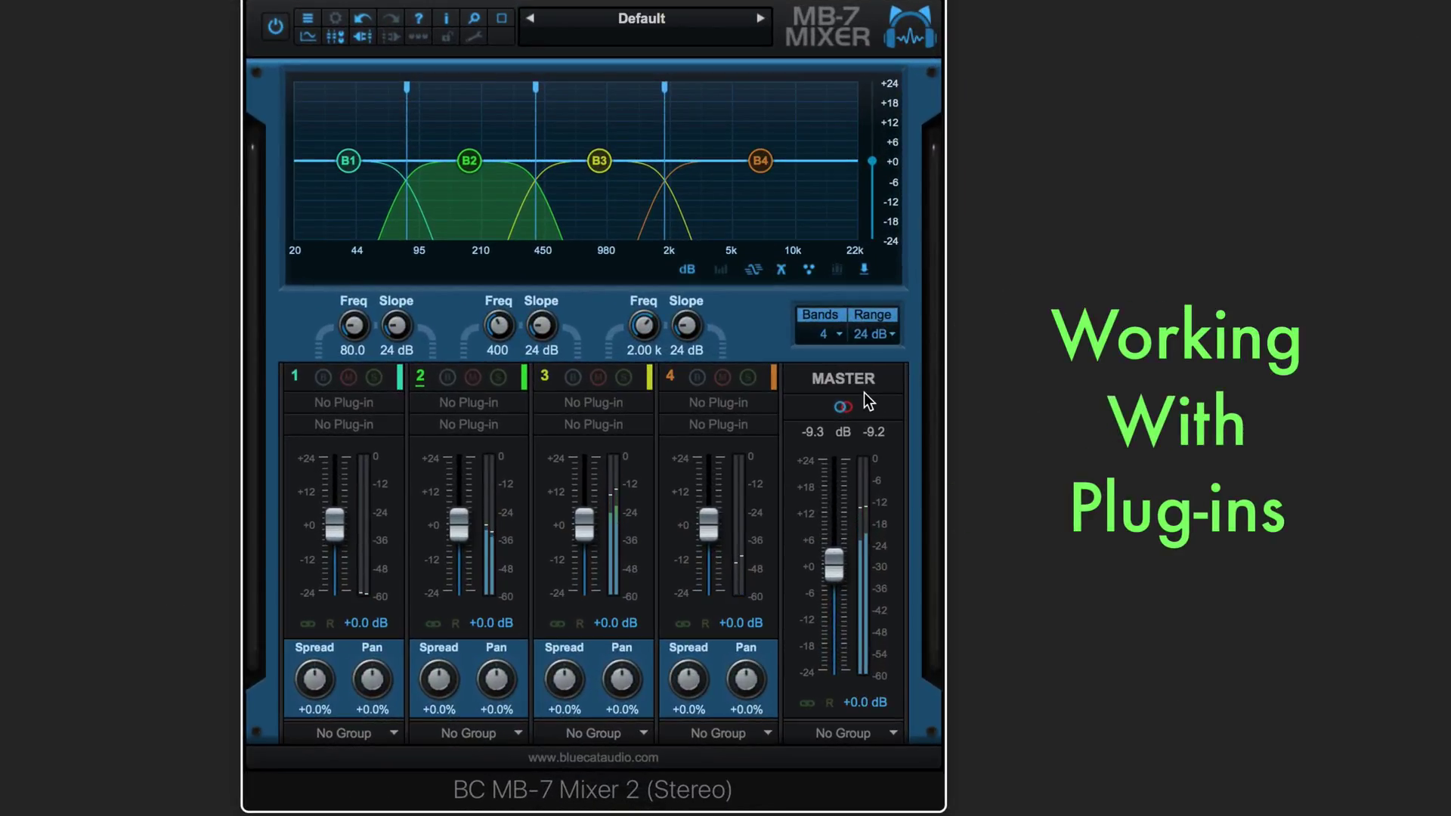
- Cut the mixer to 3 bands and bring up the built-in plug-in menu for band 2's first slot
left_click(834, 334)
left_click(839, 383)
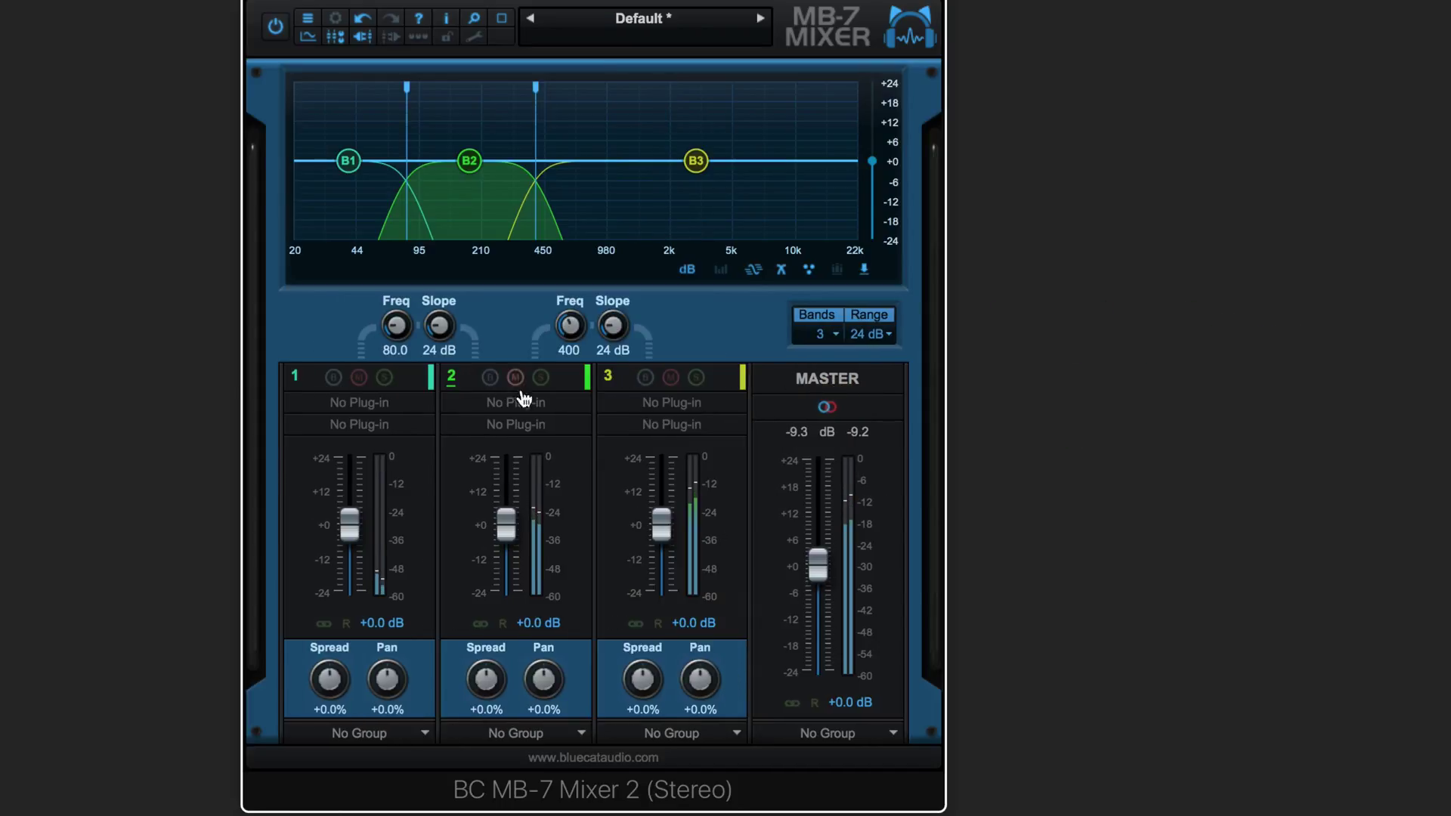
left_click(534, 412)
mouse_move(535, 408)
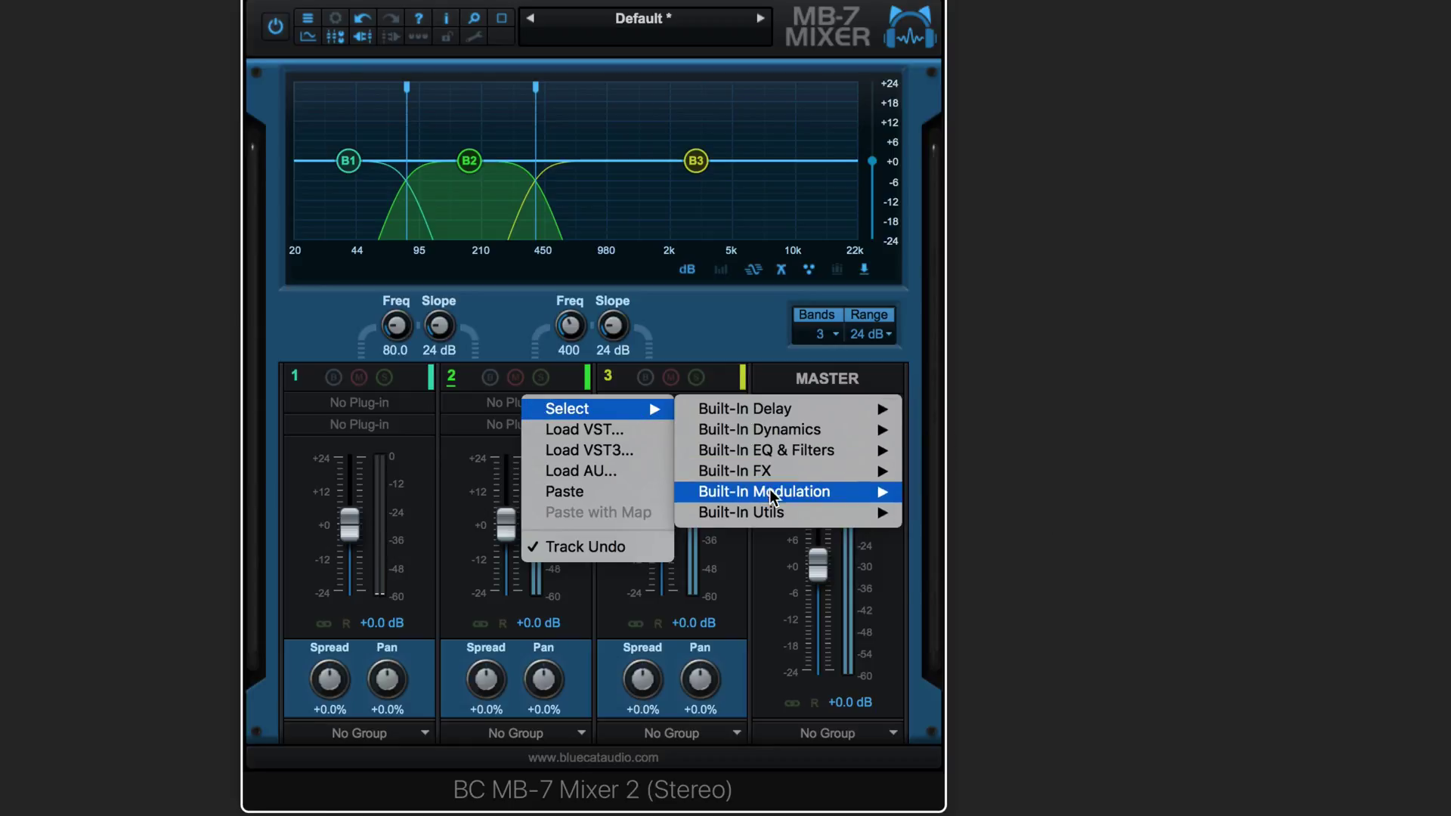
- Load the built-in Chorus into band 2's first slot and move its window aside
mouse_move(864, 495)
left_click(937, 492)
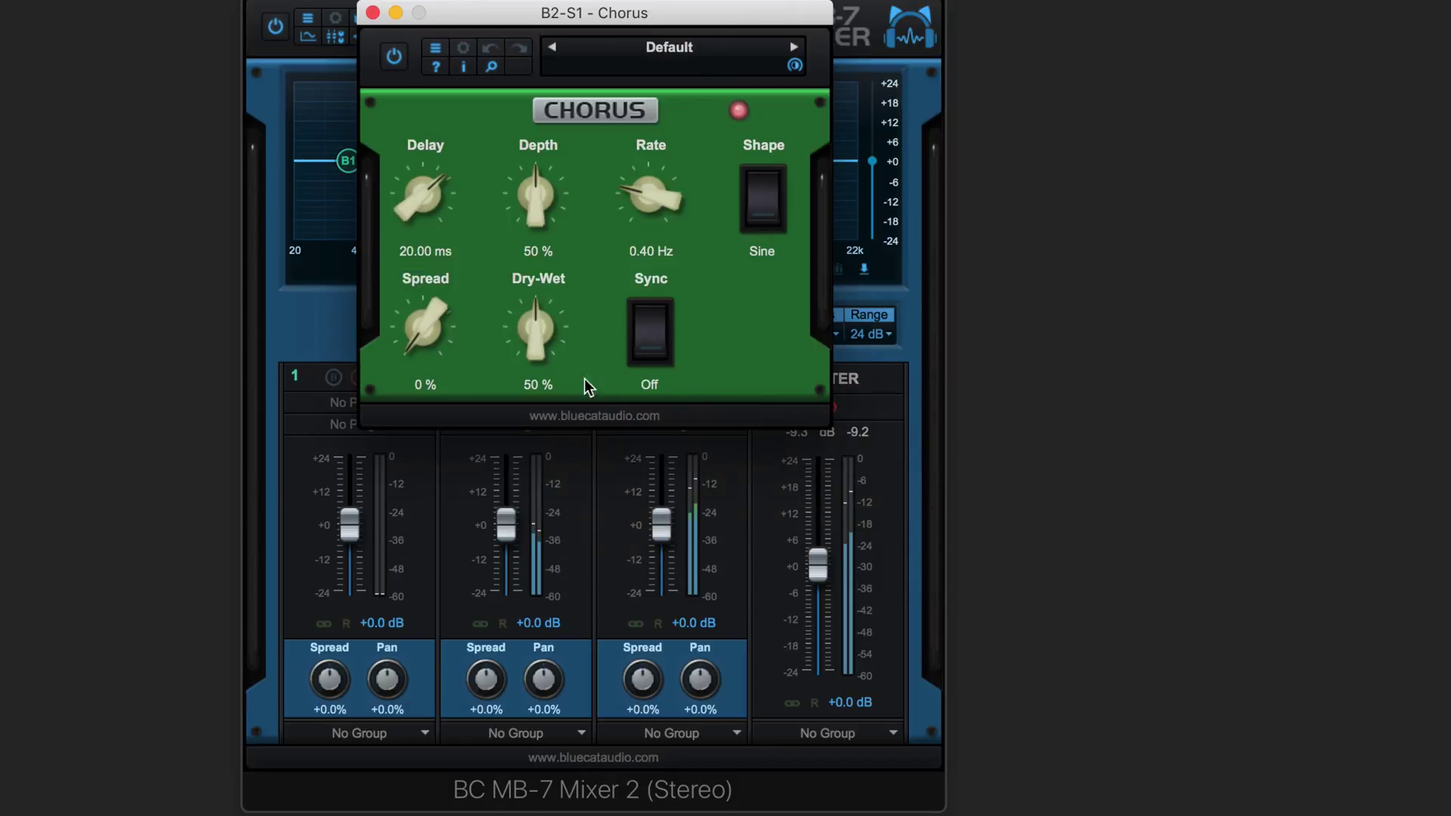
left_click_drag(552, 12, 1036, 75)
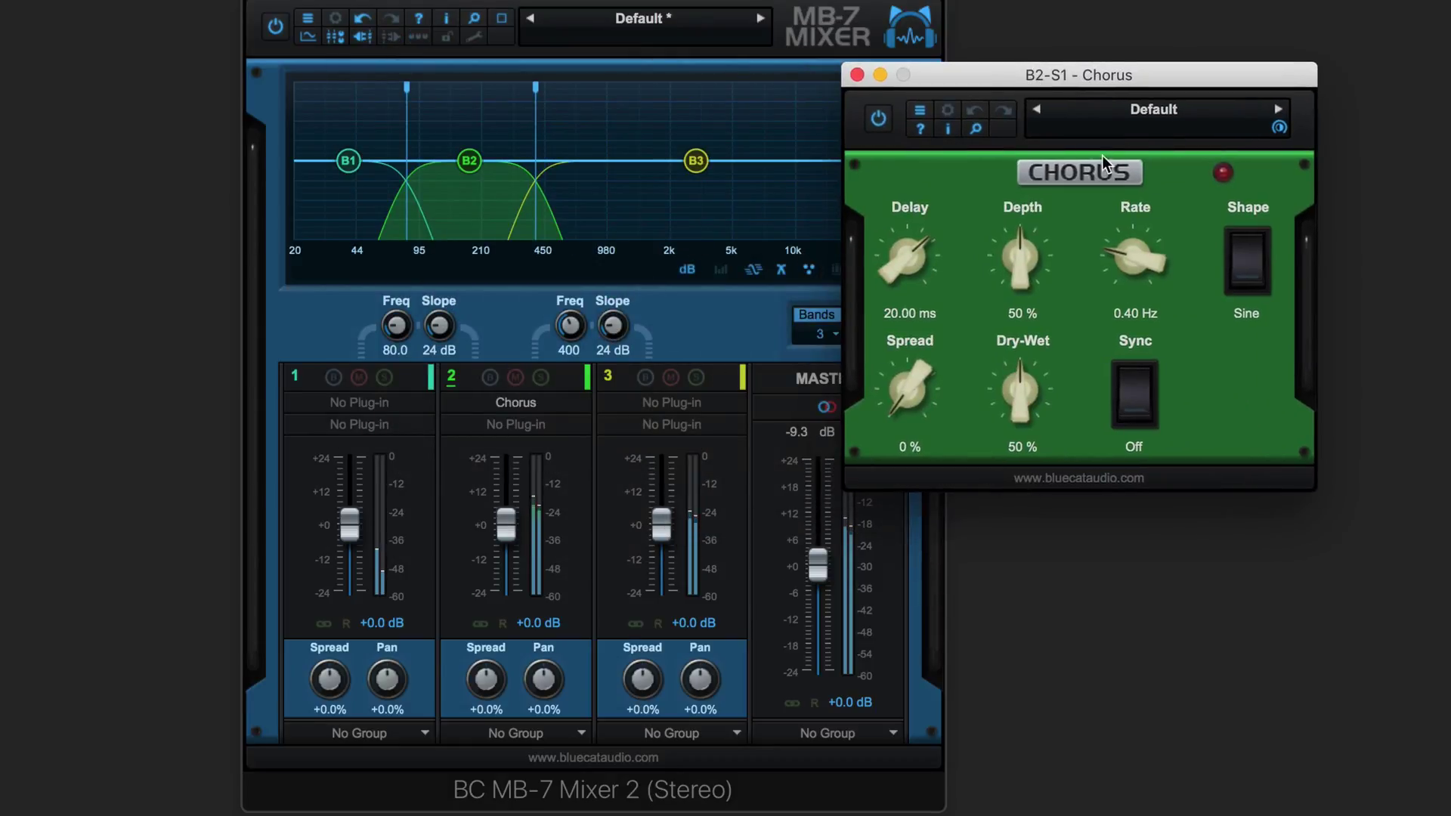
- Set the Chorus to sync at 1/4, depth 8%, dry-wet 11%, spread 90%, dephase 36%
left_click_drag(1017, 253, 1014, 333)
left_click(1127, 408)
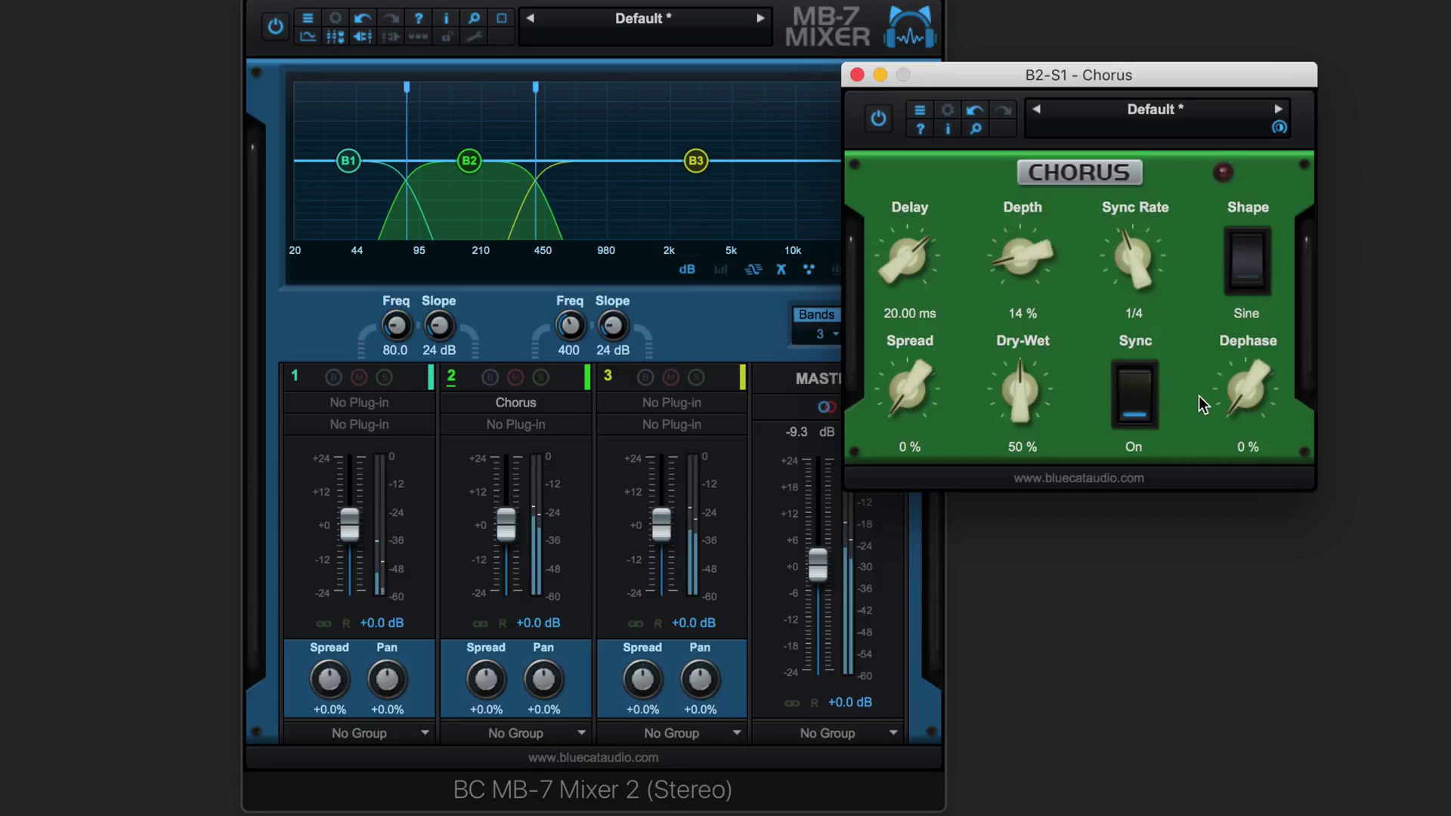
left_click_drag(1026, 383, 1003, 446)
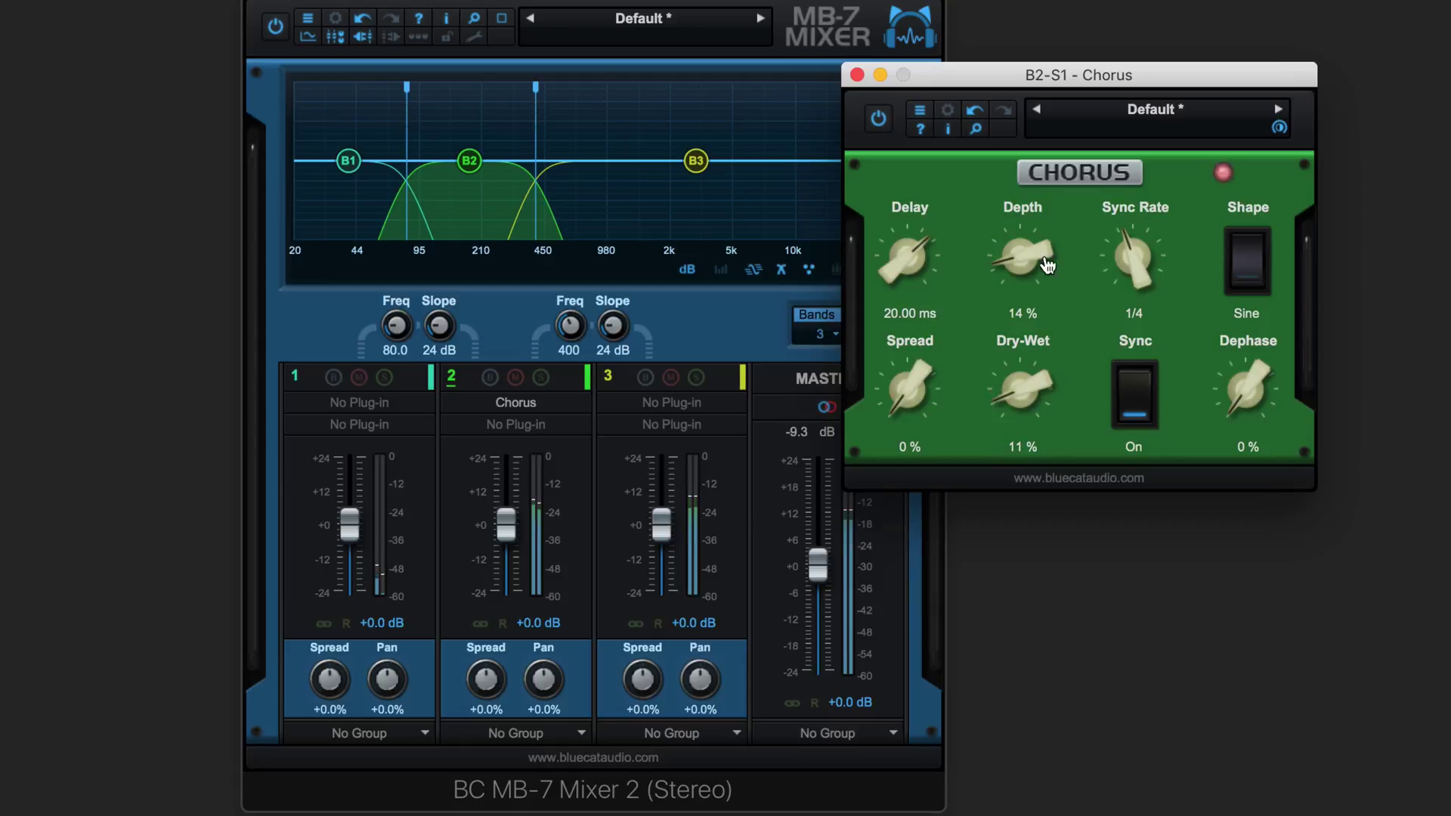
left_click_drag(1044, 265, 1025, 275)
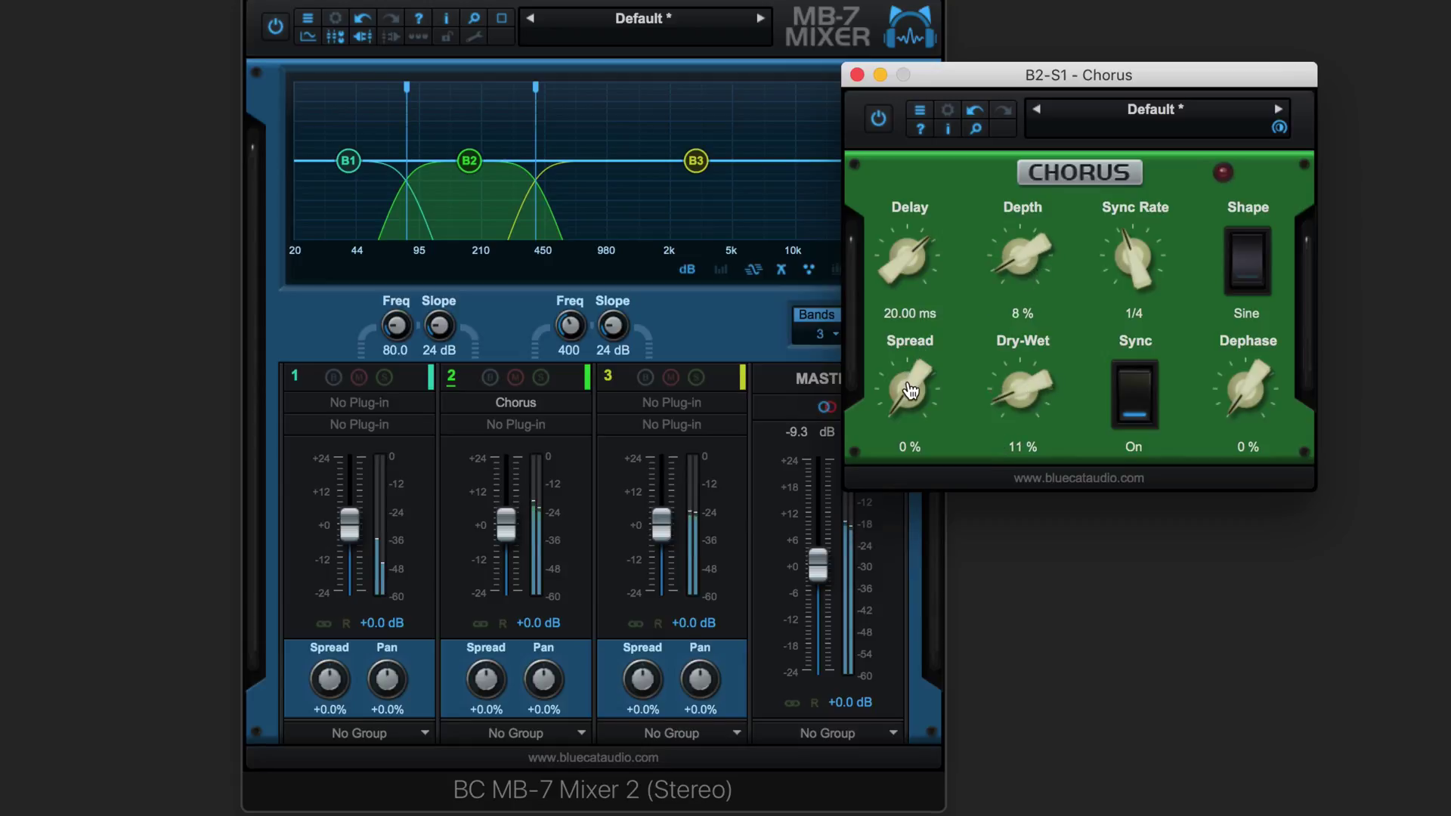
left_click_drag(910, 390, 906, 236)
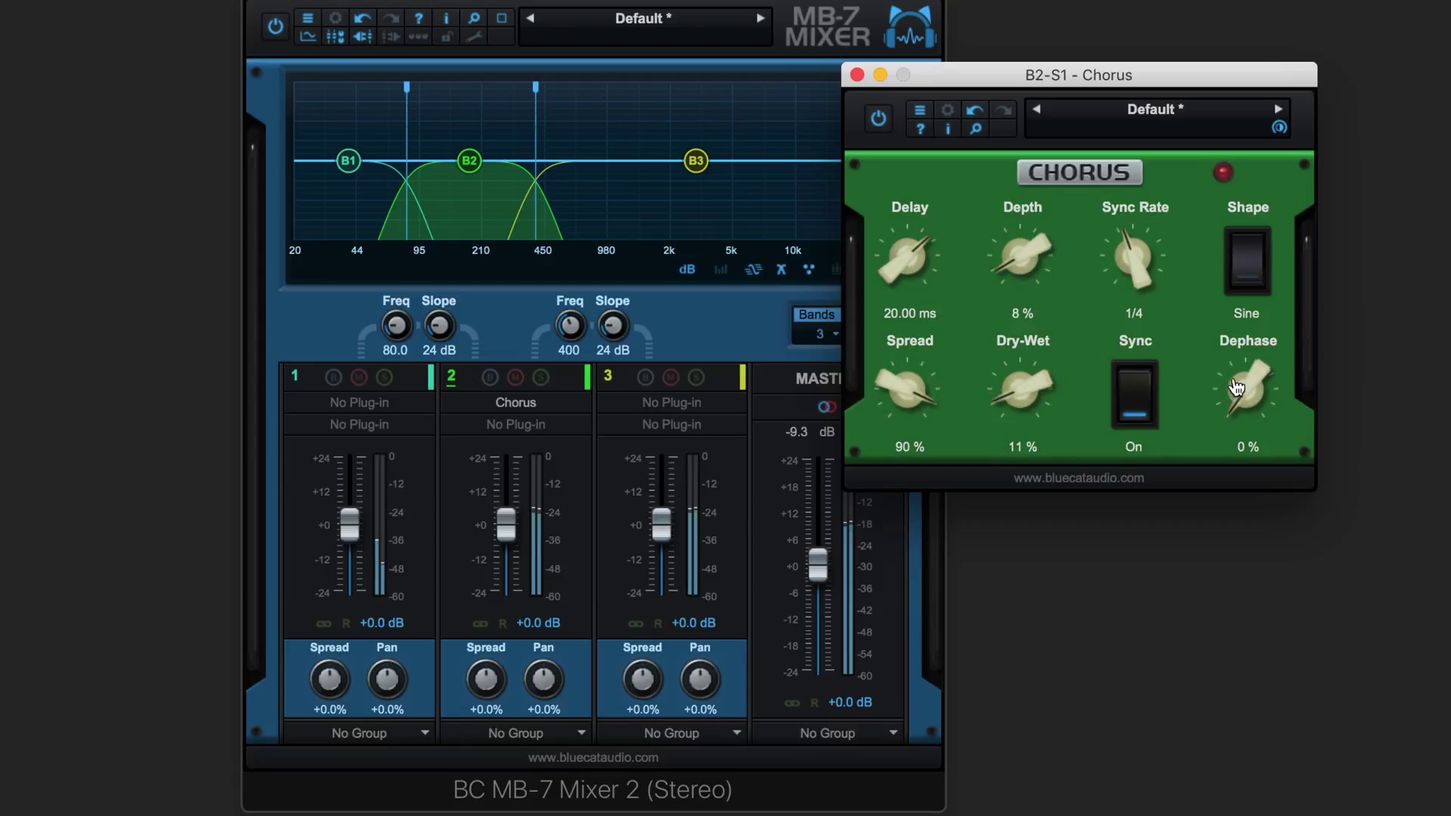
left_click_drag(1237, 380, 1236, 331)
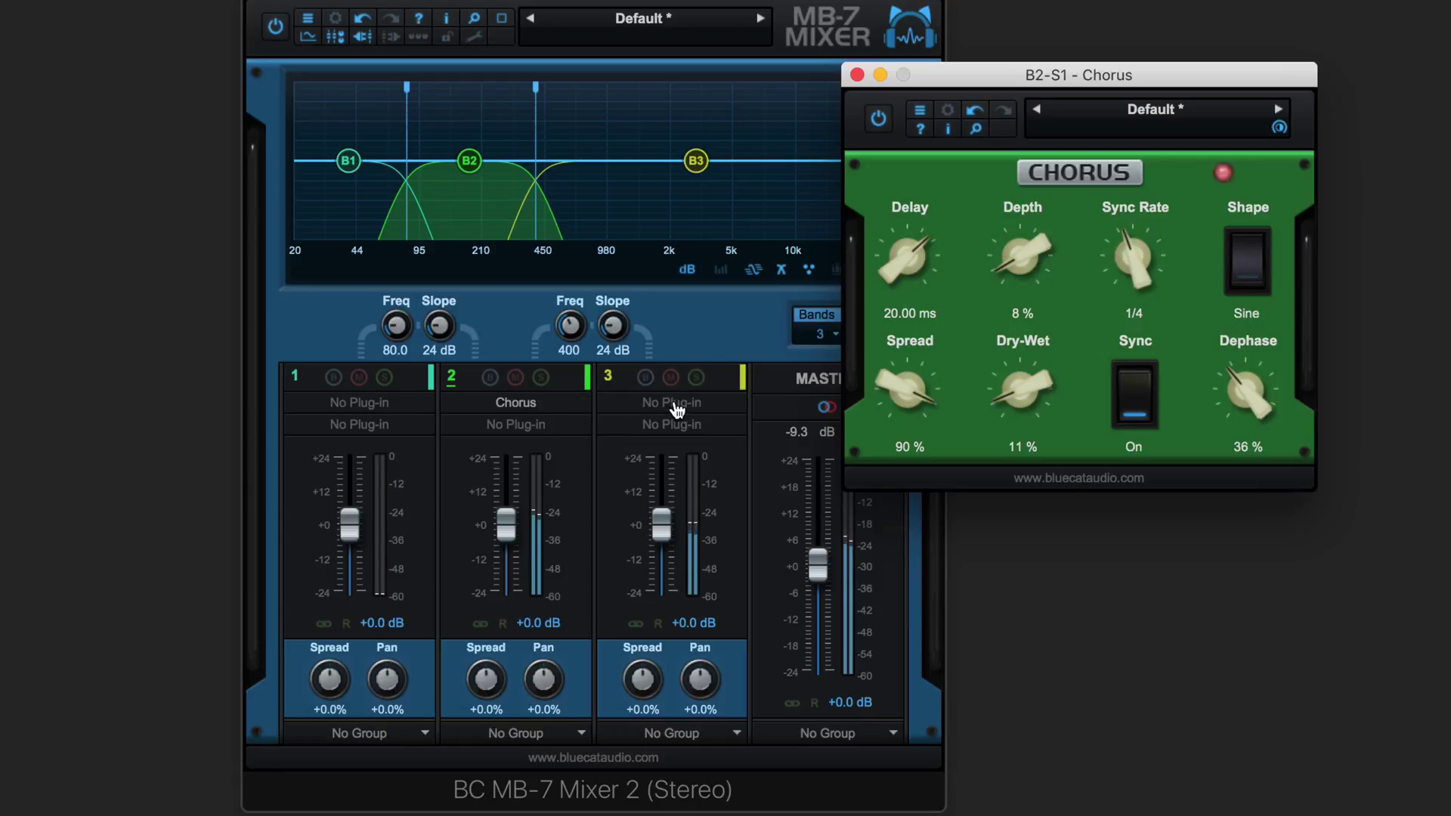
- Select band 3 and close band 2's Chorus editor
left_click(677, 409)
mouse_move(678, 408)
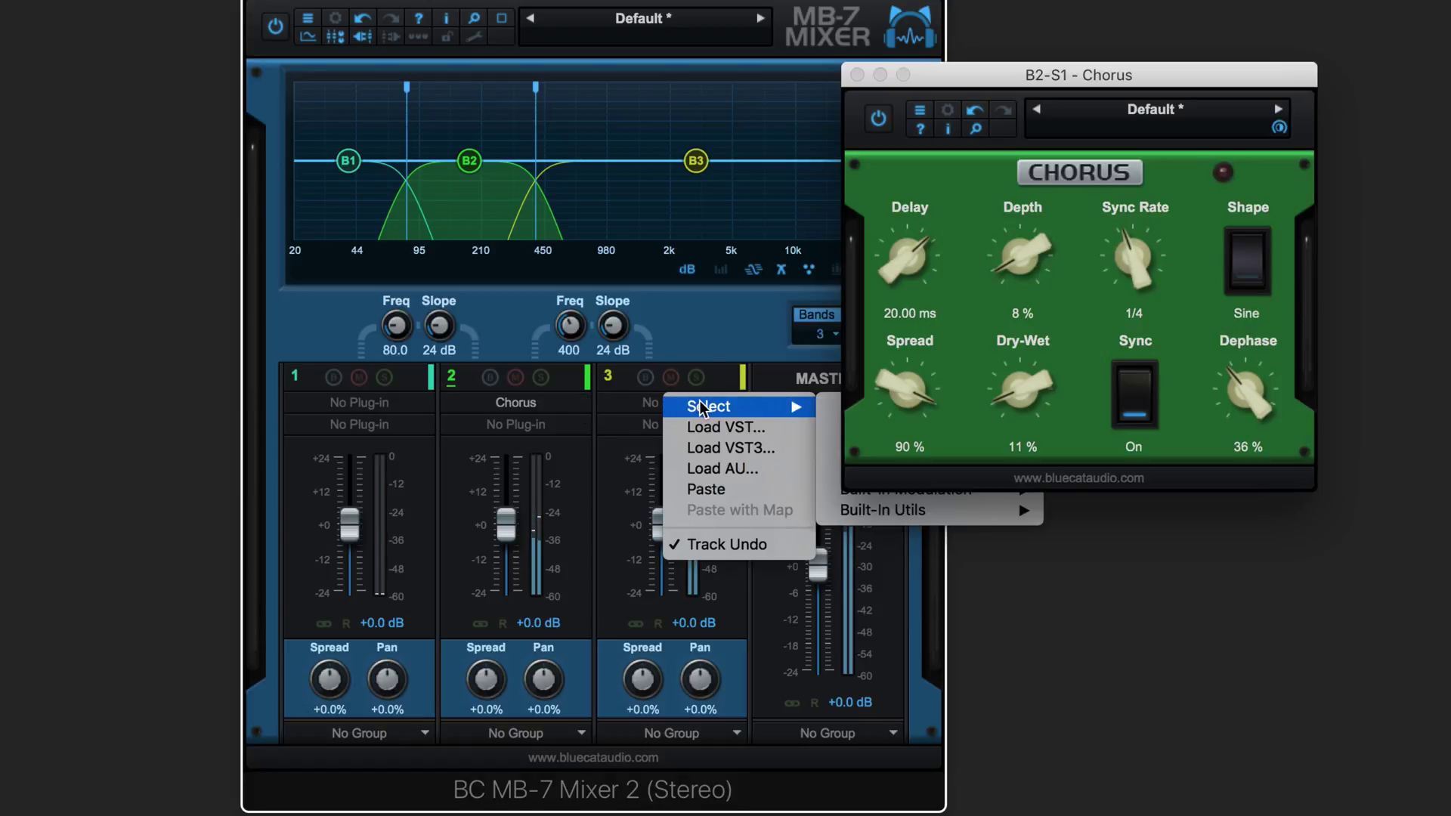
left_click(863, 80)
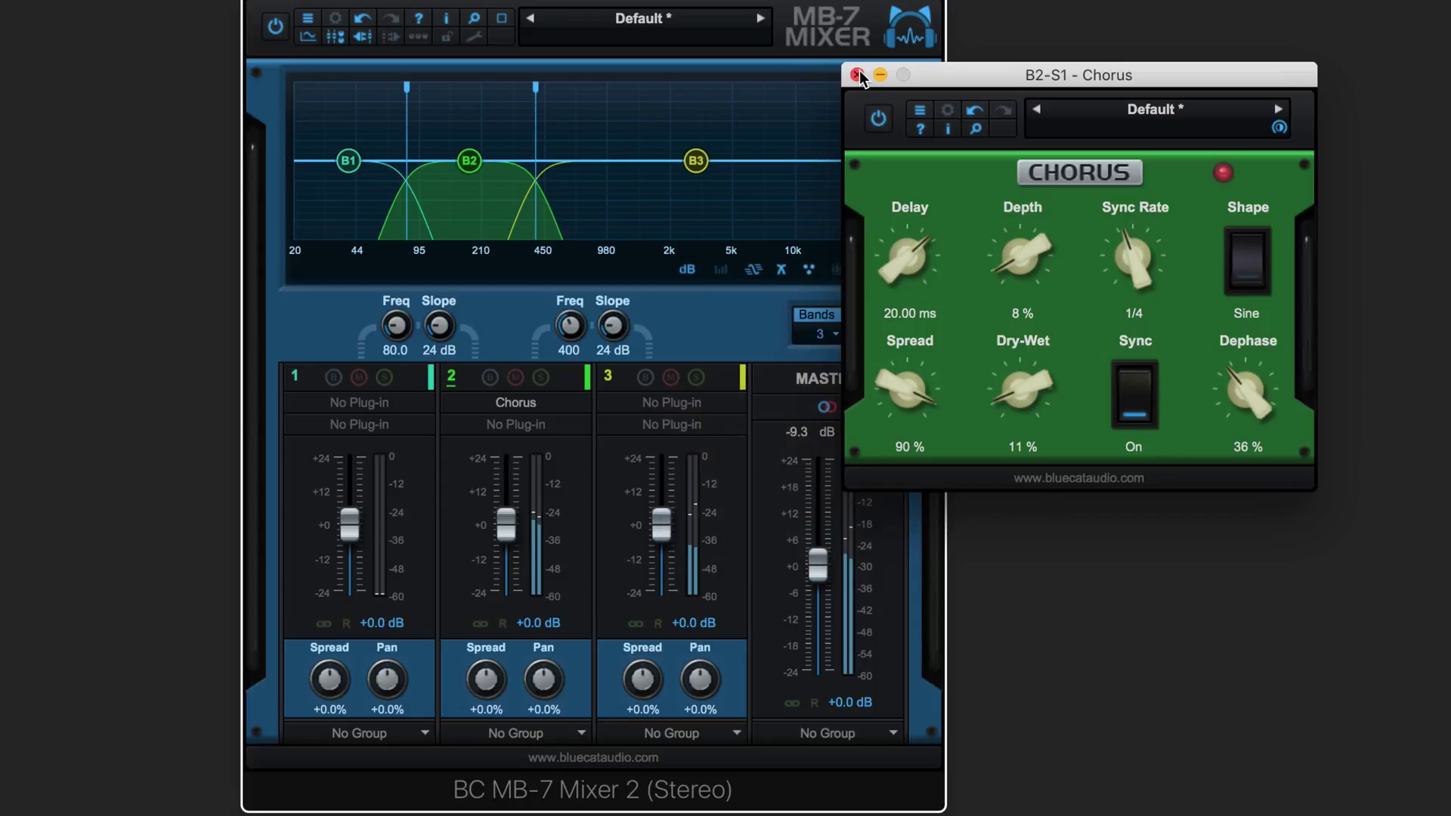
left_click(628, 375)
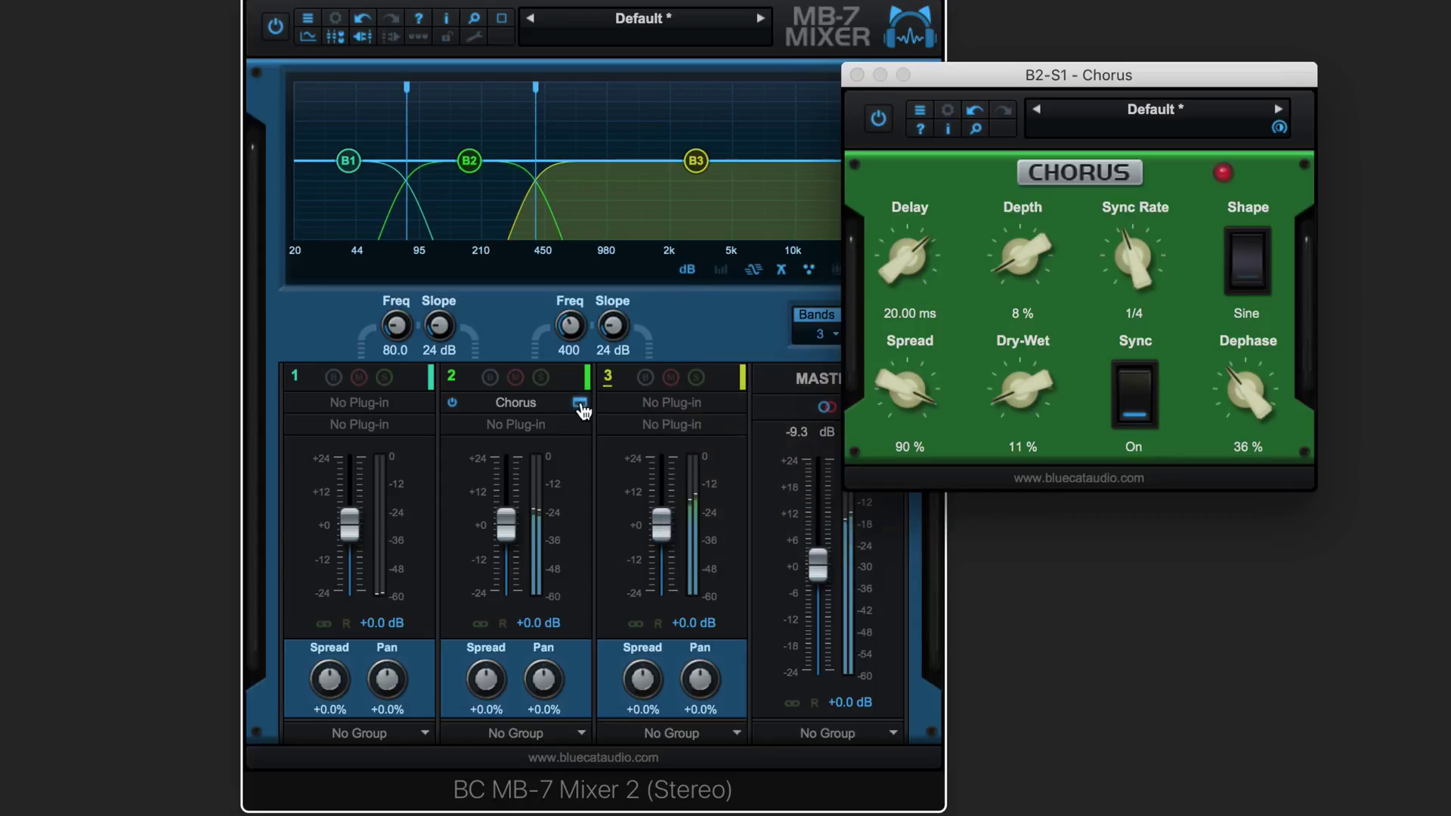
left_click(580, 407)
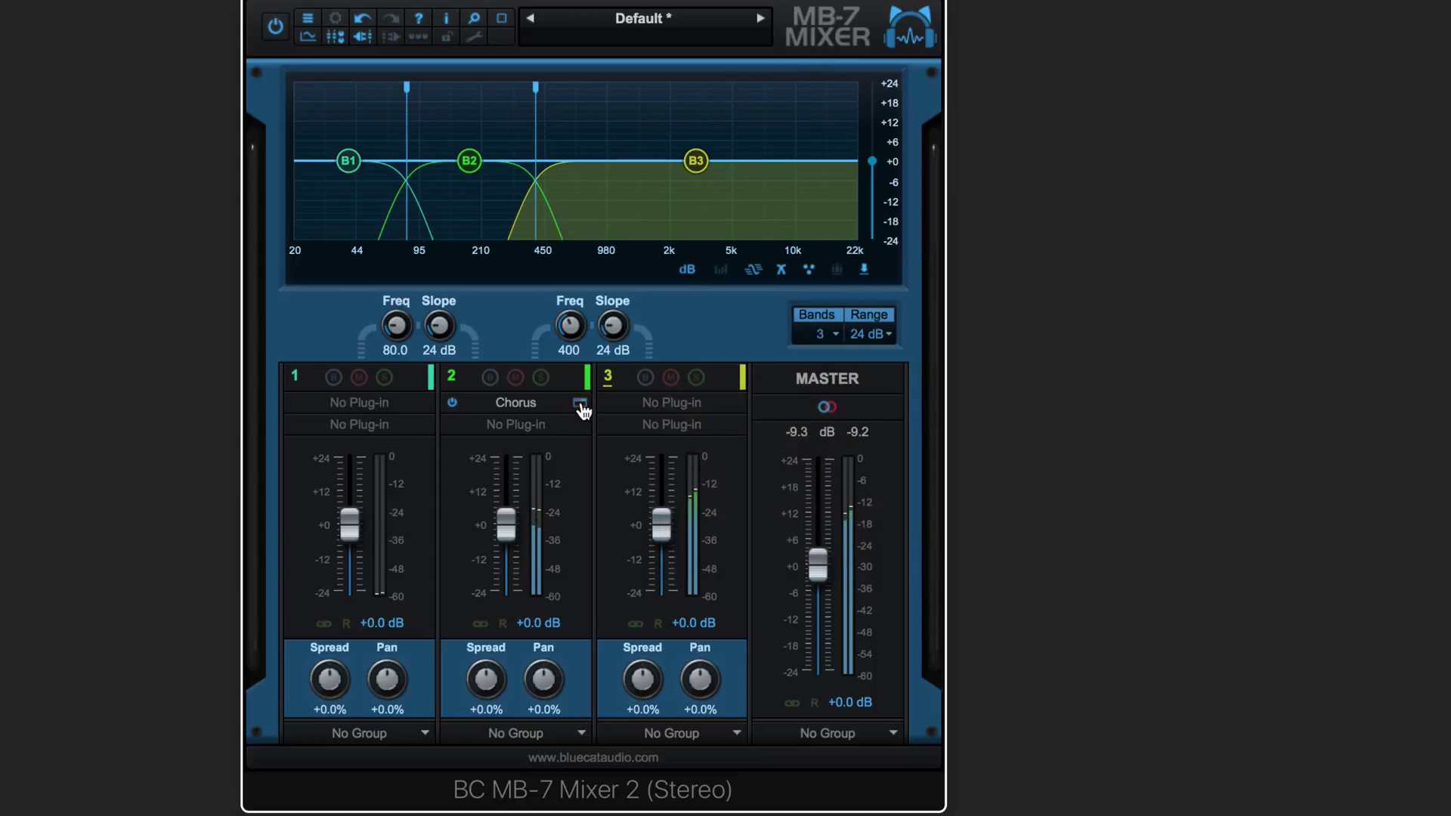
- Load a tempo-synced MultiTap Delay on band 3 (2 repeats, 82 % spread); set upper crossover slope to 18 dB
left_click(675, 406)
mouse_move(907, 408)
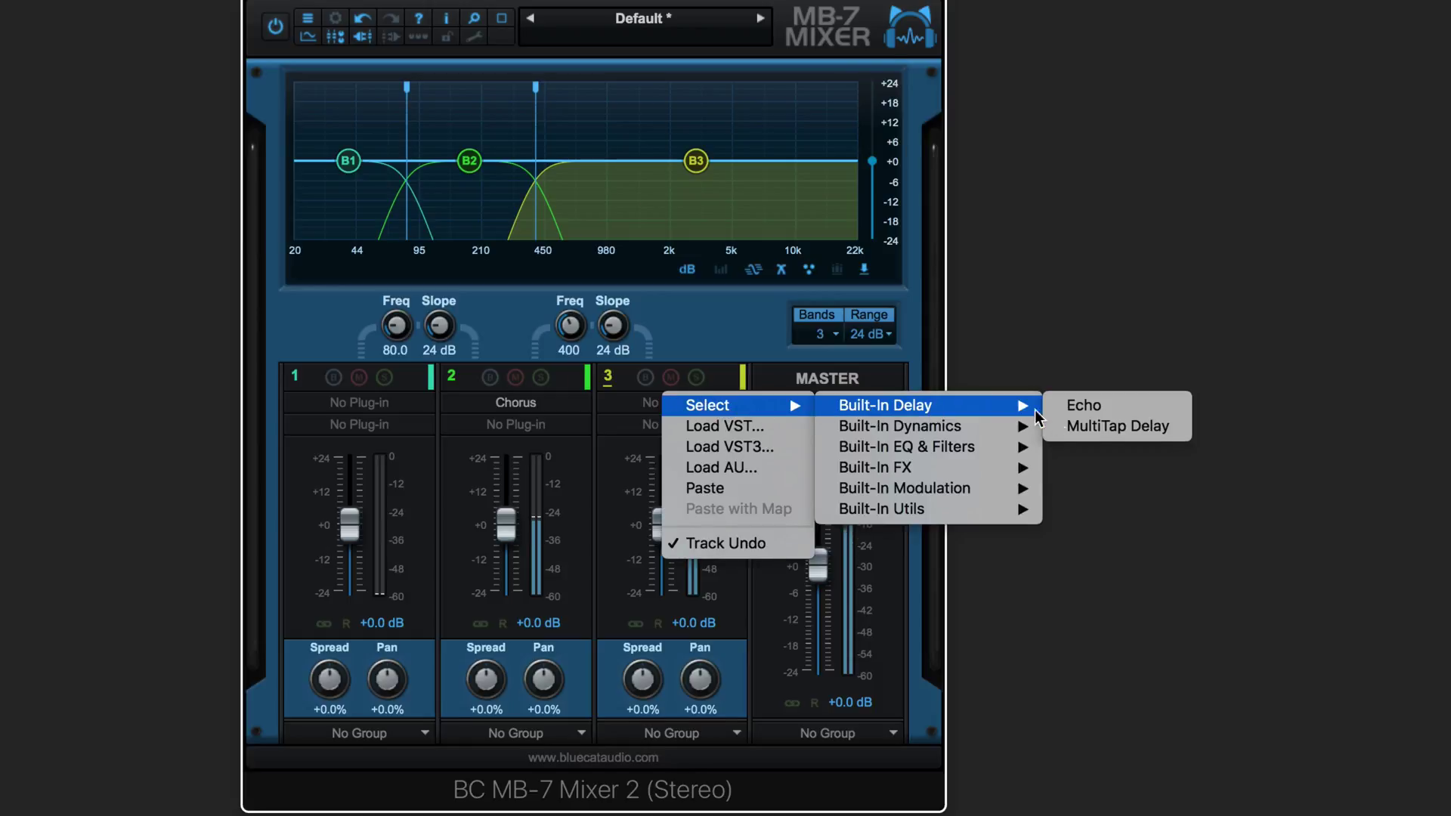
left_click(1073, 422)
left_click_drag(574, 29, 1072, 78)
left_click(1198, 408)
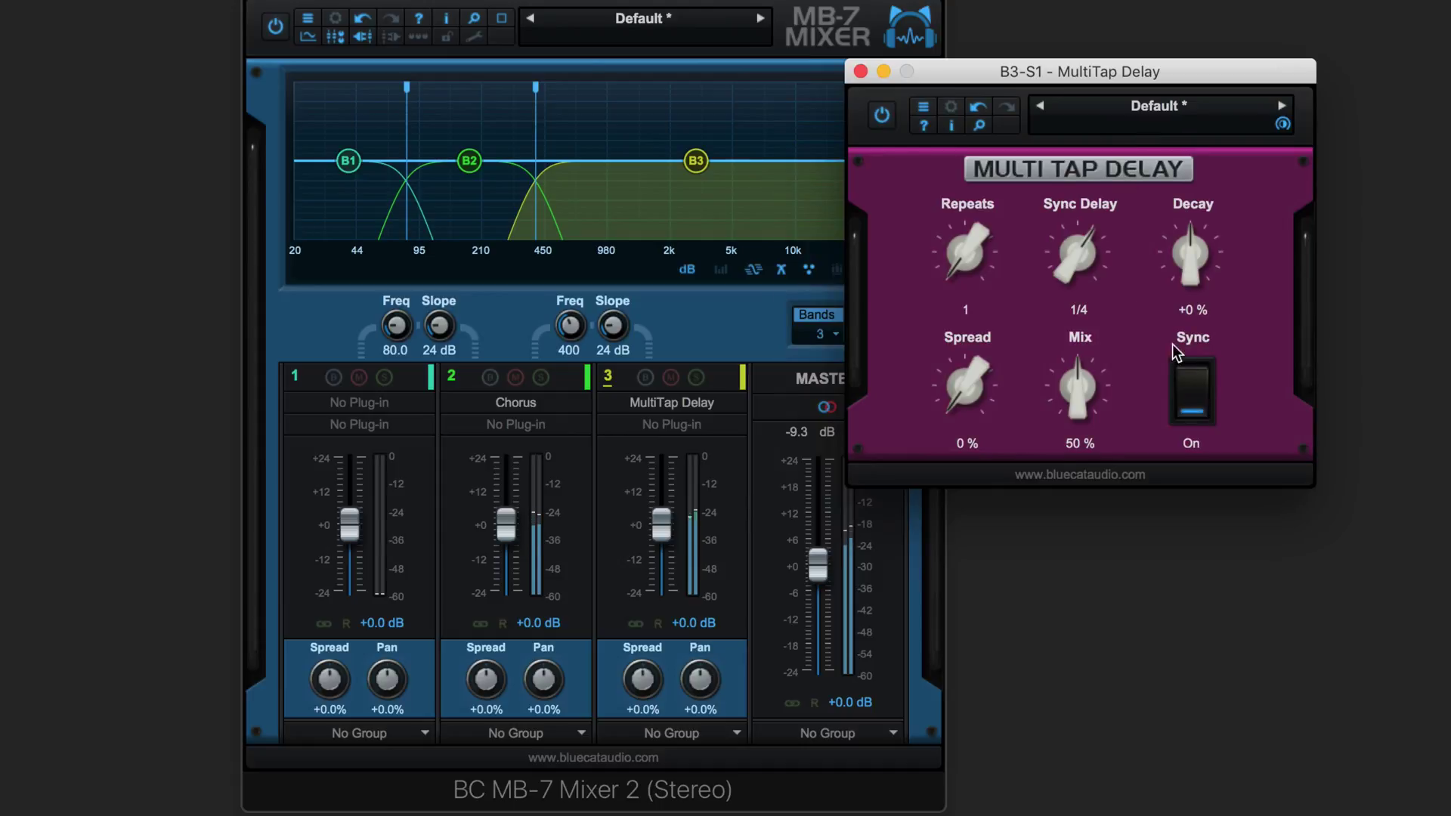
left_click_drag(973, 262, 966, 247)
left_click_drag(968, 384, 954, 251)
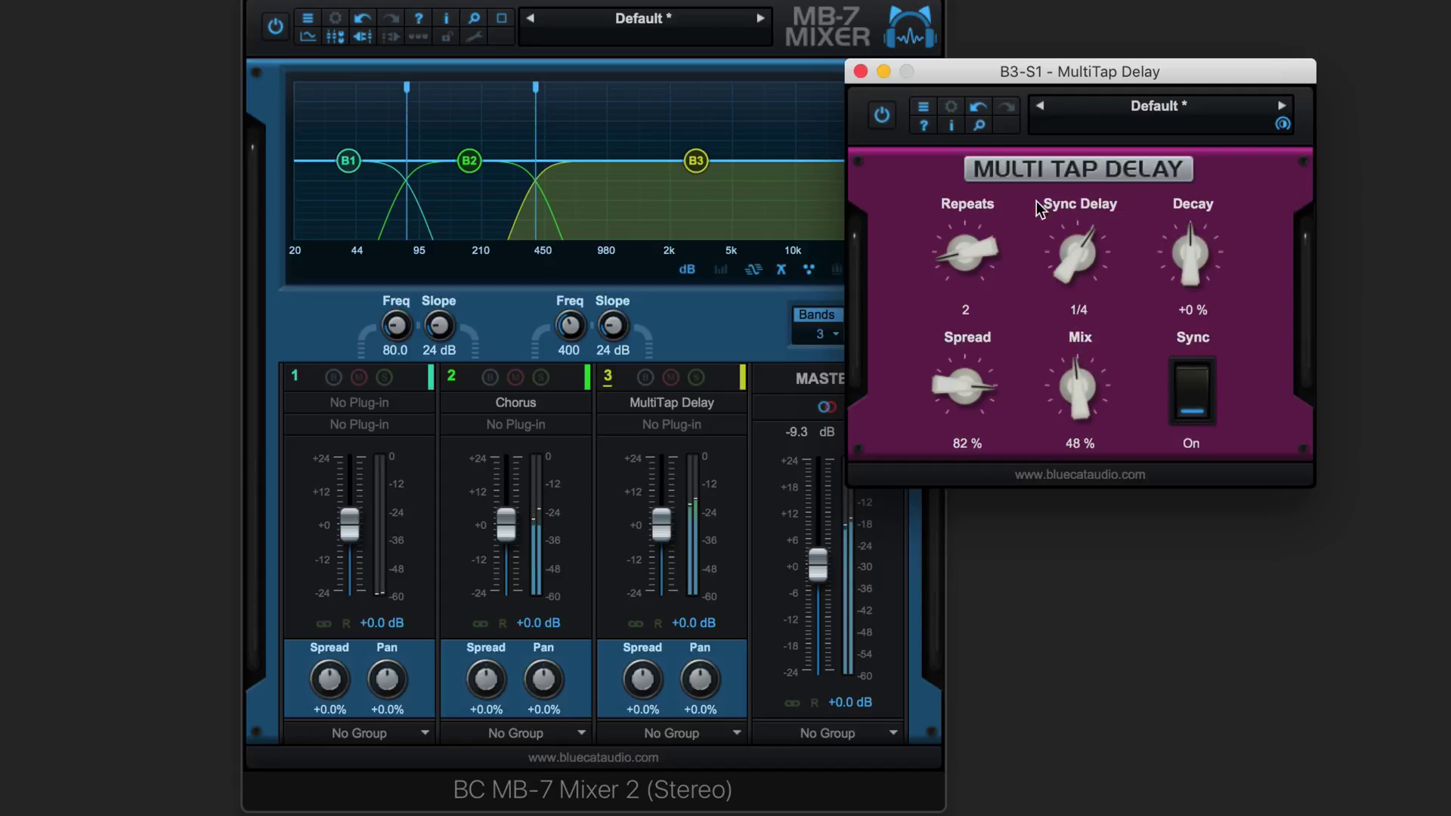
left_click(860, 72)
left_click_drag(611, 325, 604, 337)
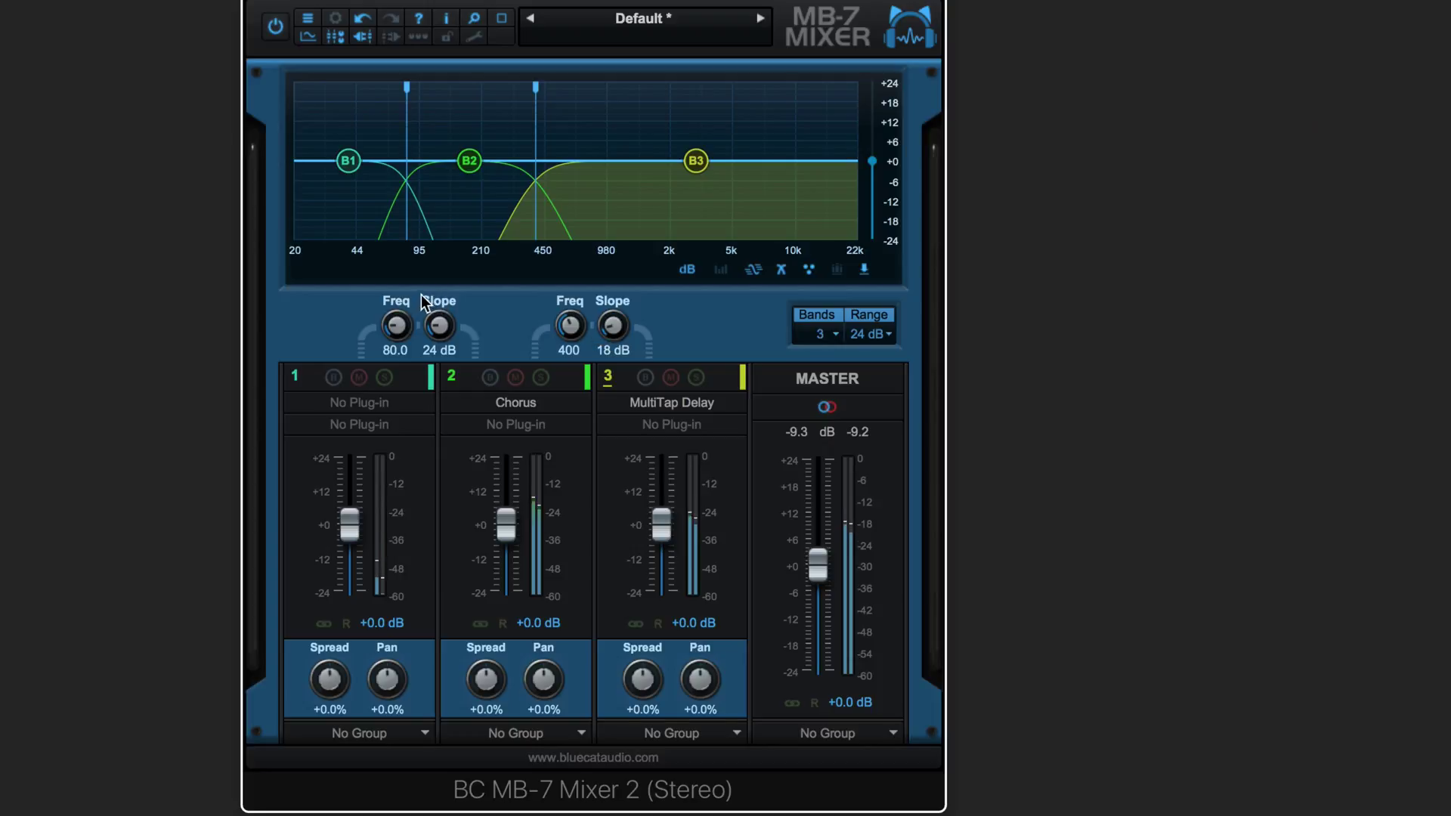
- Lower the 80 Hz crossover slope from 24 dB to 18 dB
left_click_drag(442, 325, 440, 336)
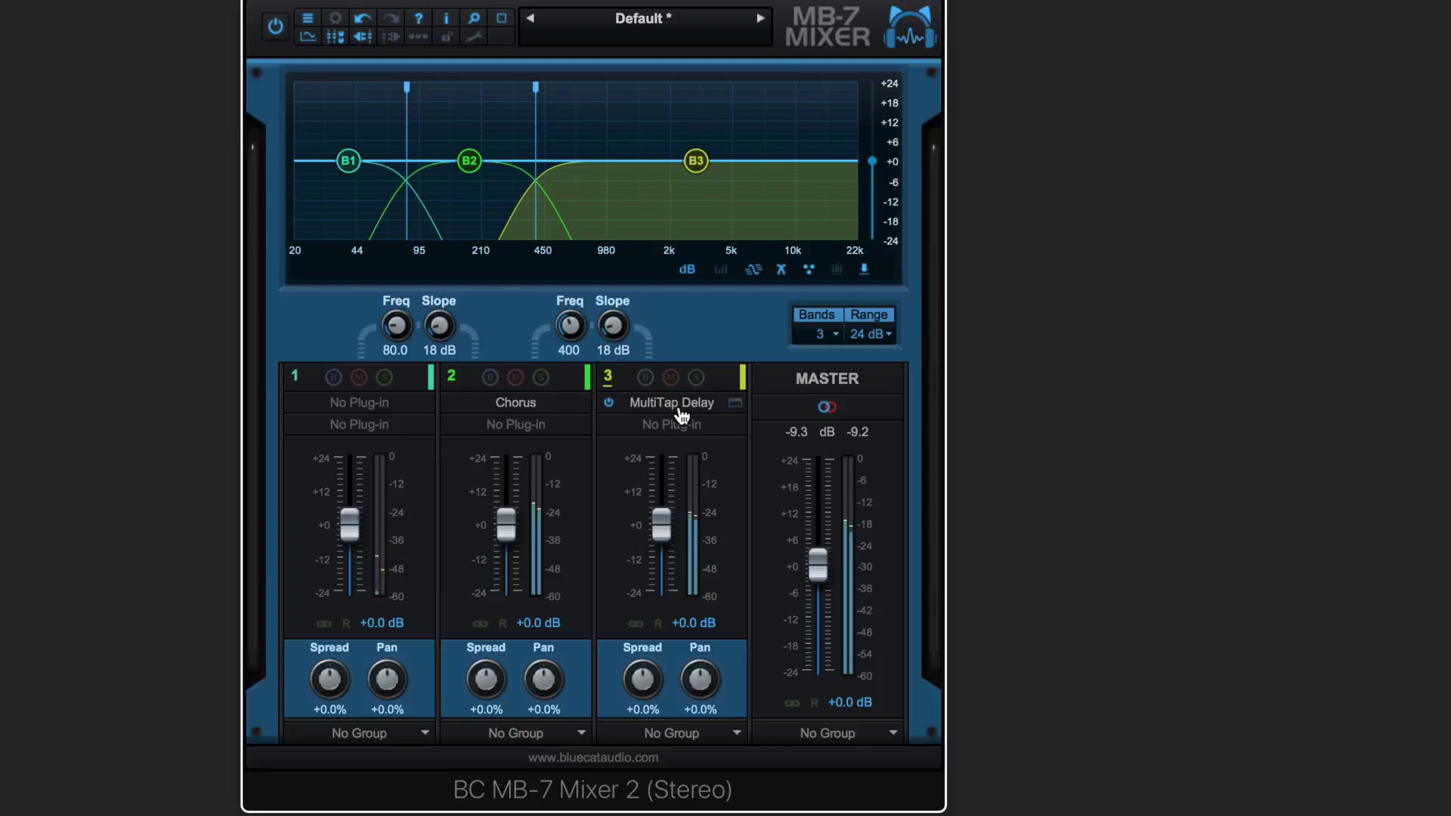
left_click(521, 429)
- Load a Tremolo in band 2's second slot, soloed, with 78 % spread, 78 % depth and tempo sync
mouse_move(781, 506)
left_click(943, 595)
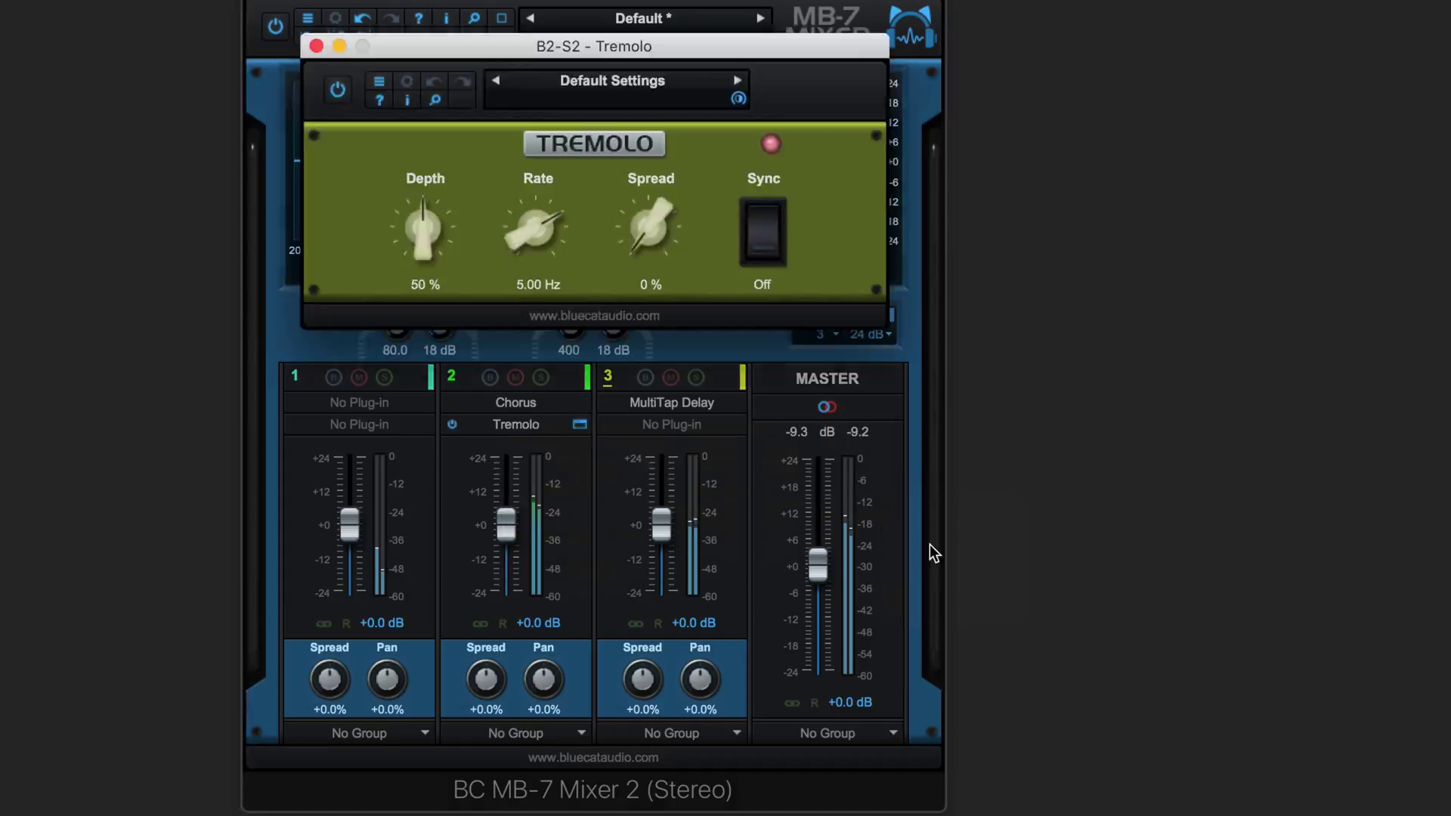
left_click_drag(527, 58, 1095, 250)
left_click(541, 378)
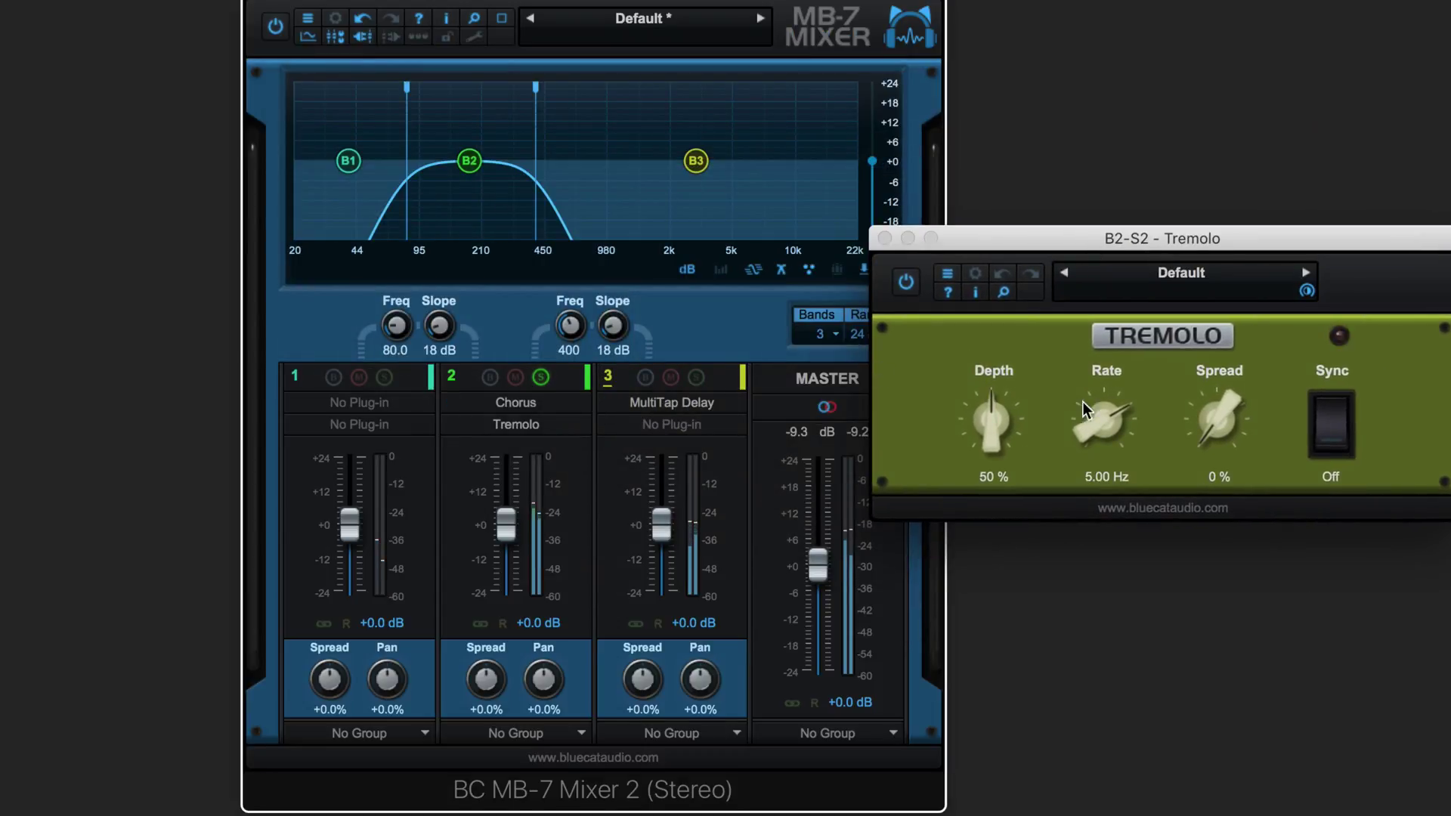
left_click_drag(1205, 421, 1217, 289)
left_click(1330, 438)
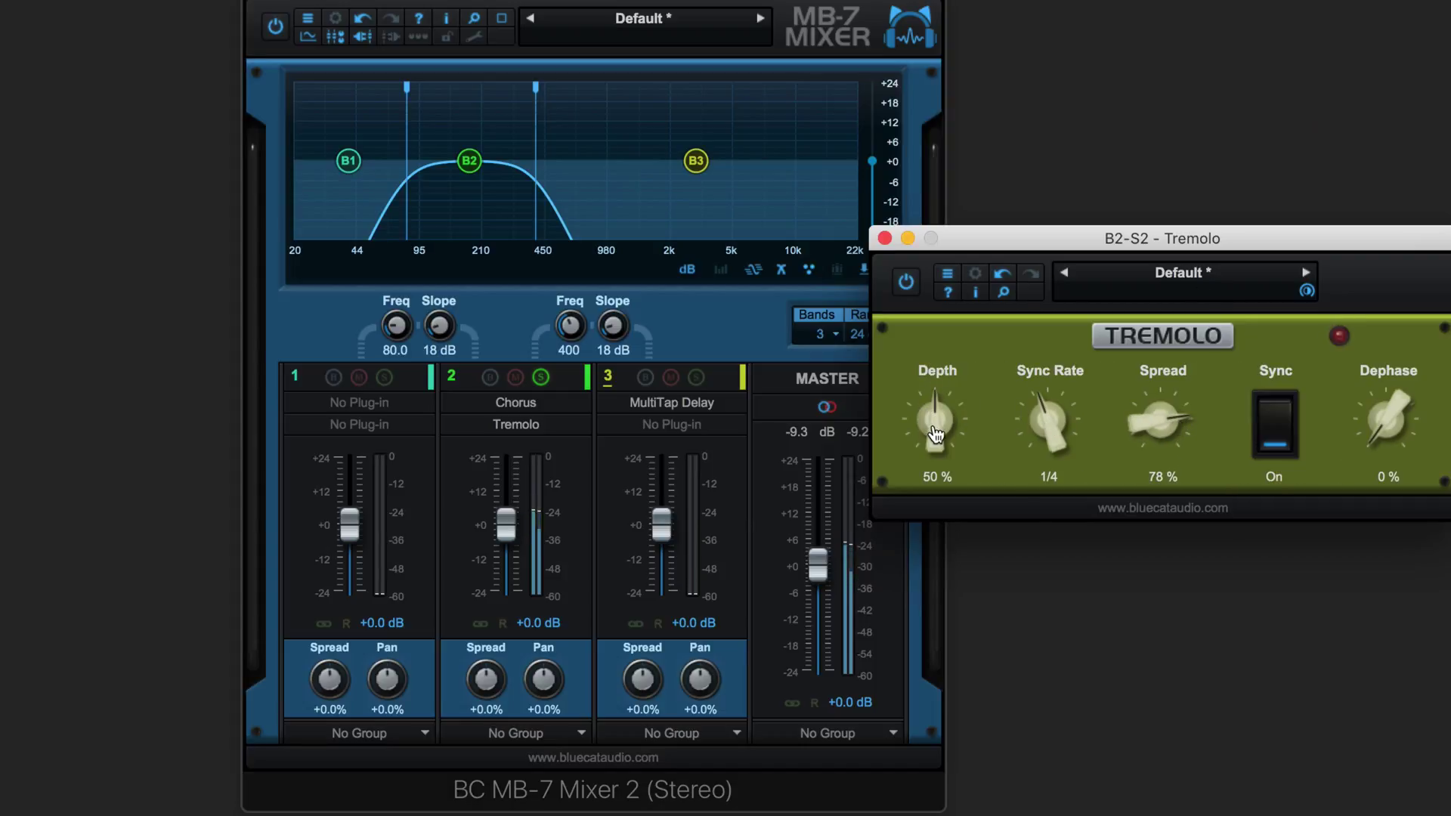
left_click_drag(935, 421, 938, 382)
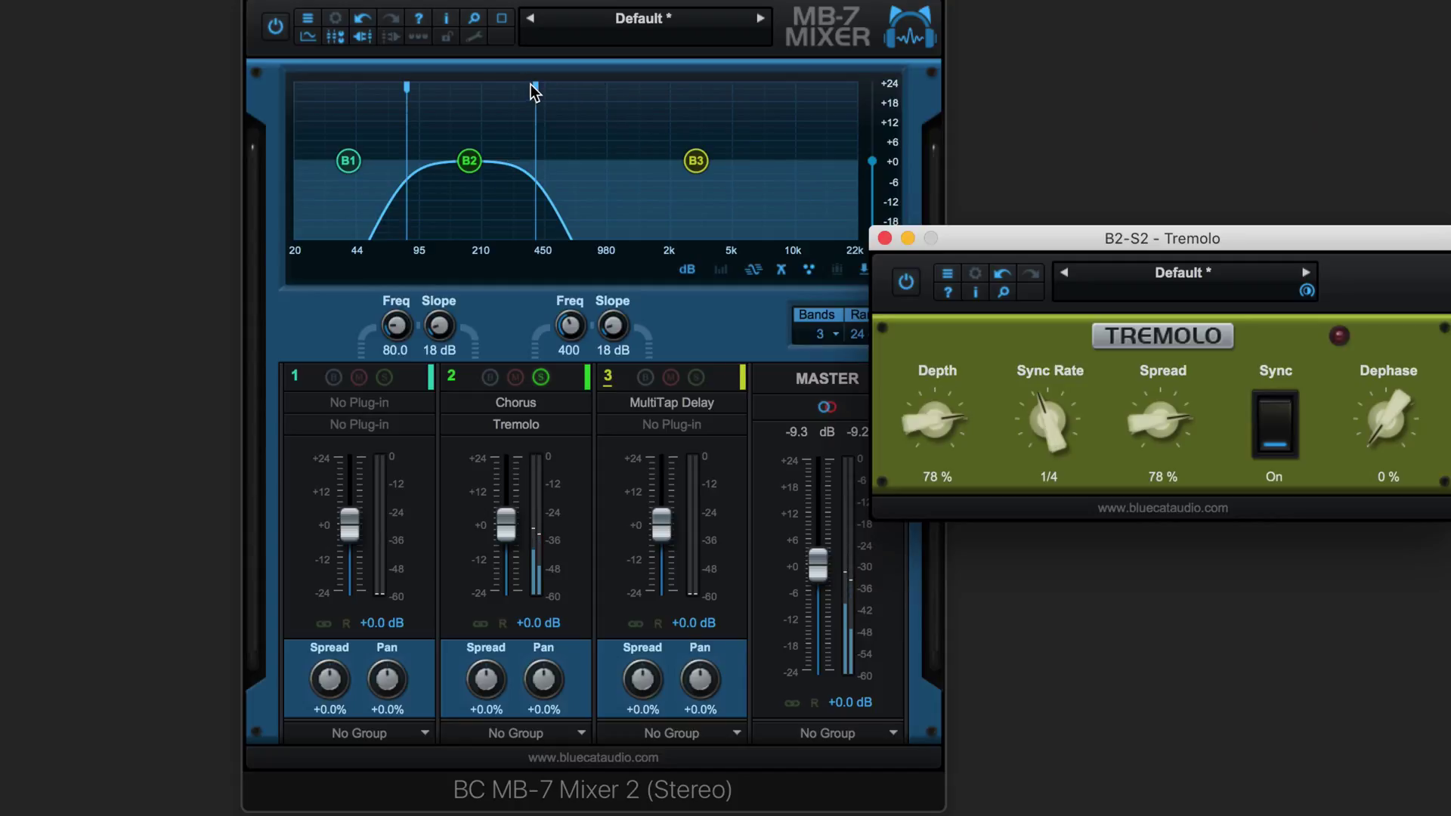
- Move the crossovers to 526 Hz and 140 Hz, then unsolo band 2 and close the Tremolo
left_click_drag(536, 89, 557, 88)
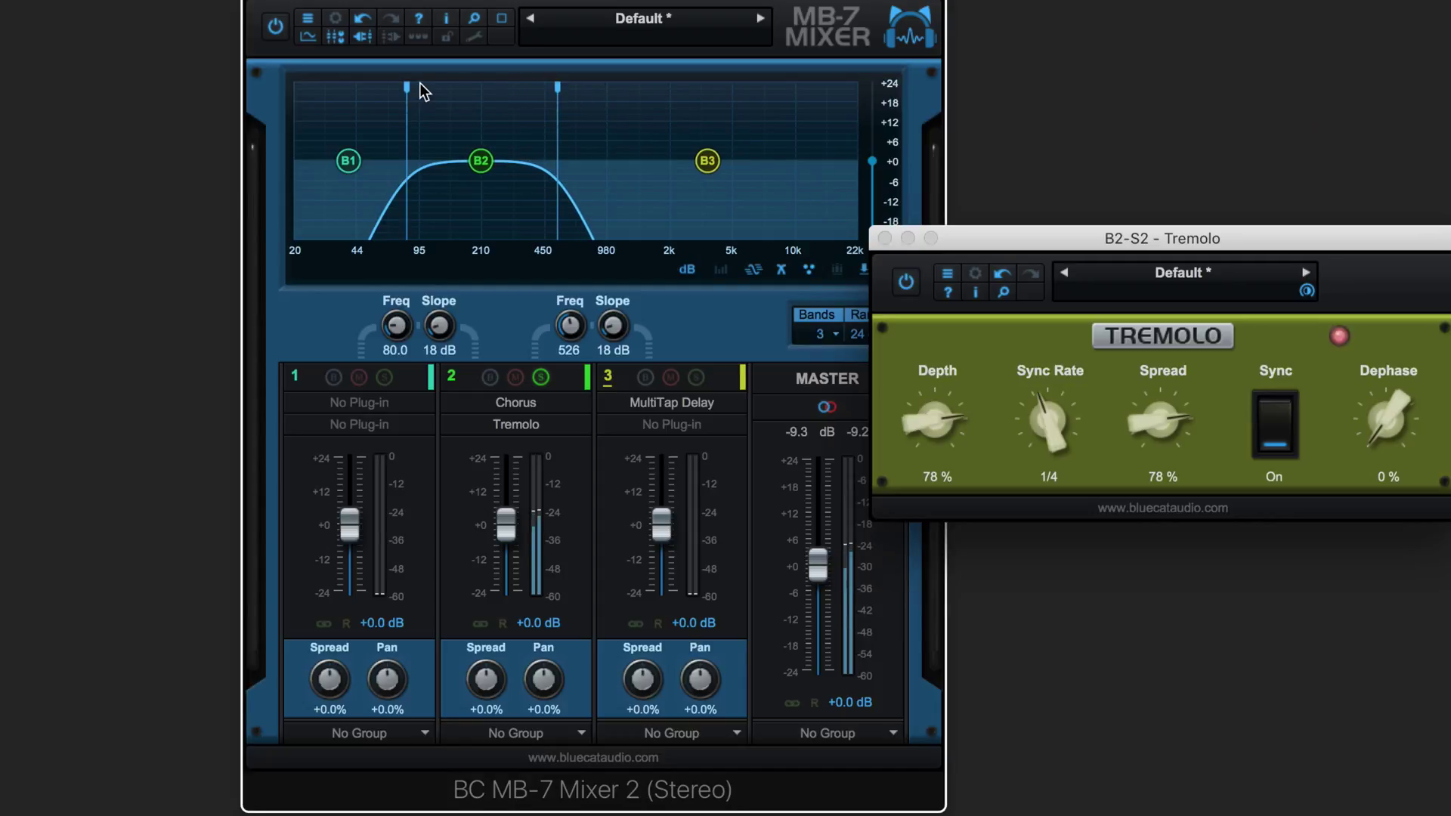
left_click_drag(408, 83, 454, 82)
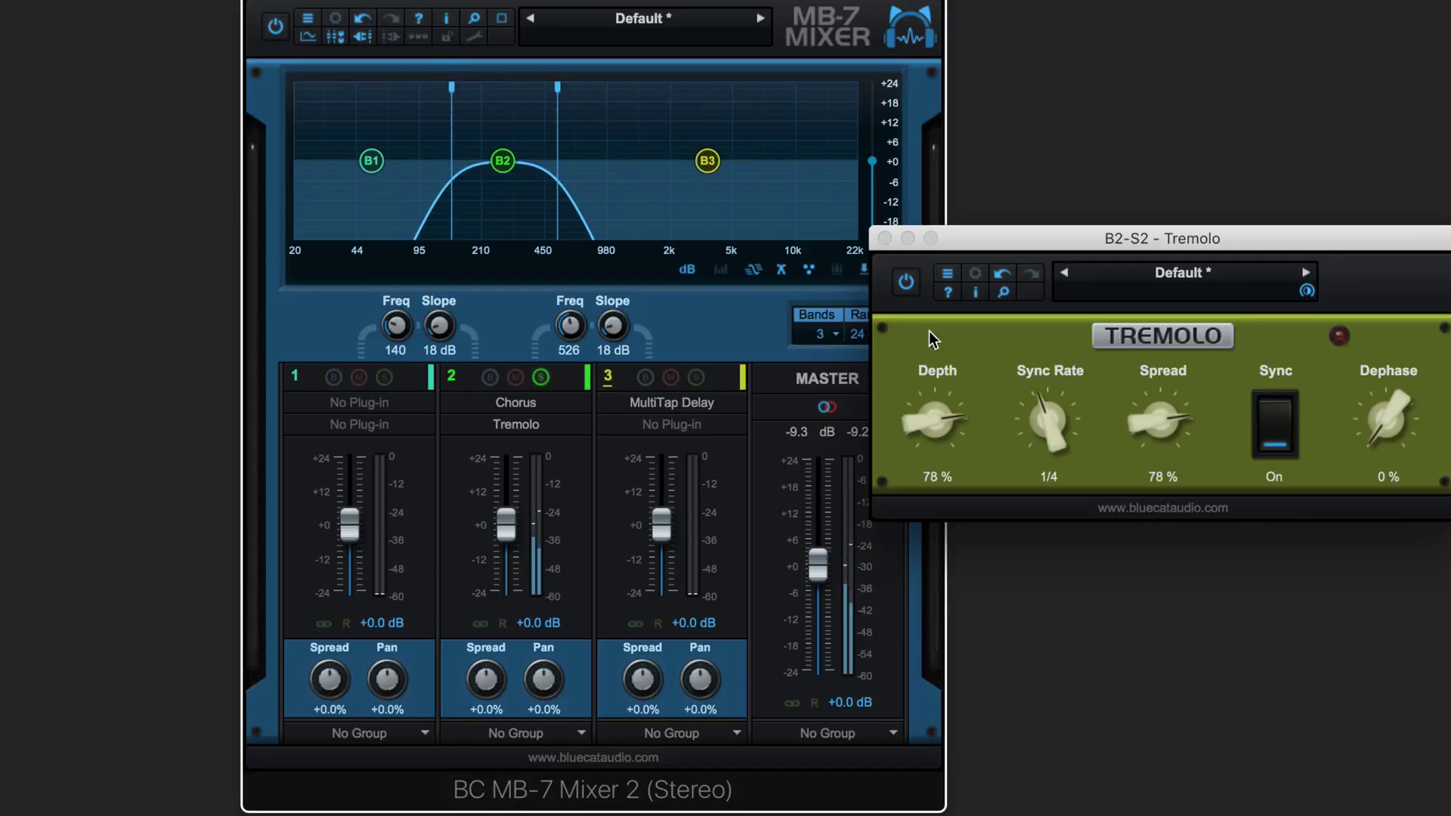
left_click(541, 377)
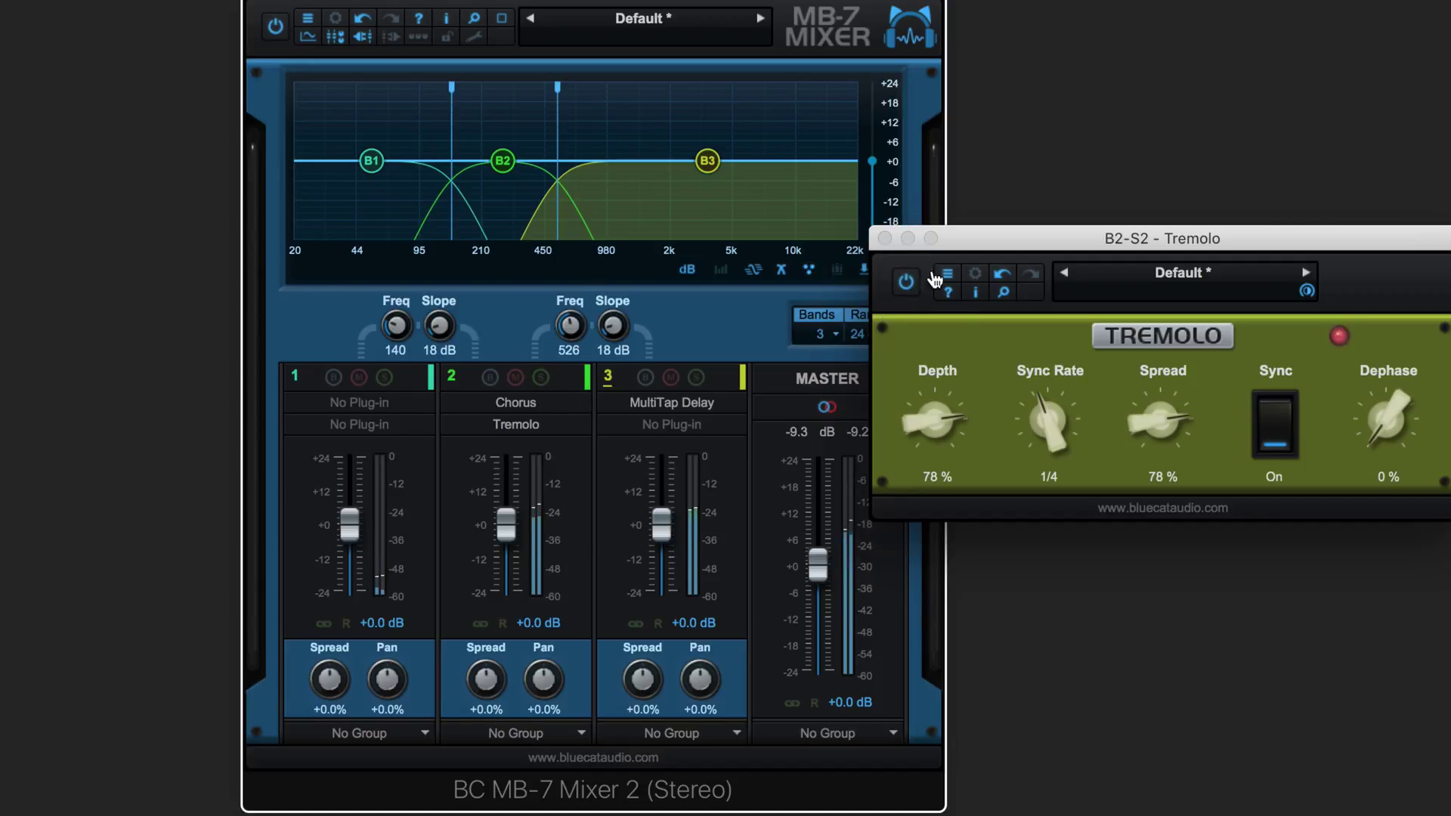
left_click(884, 239)
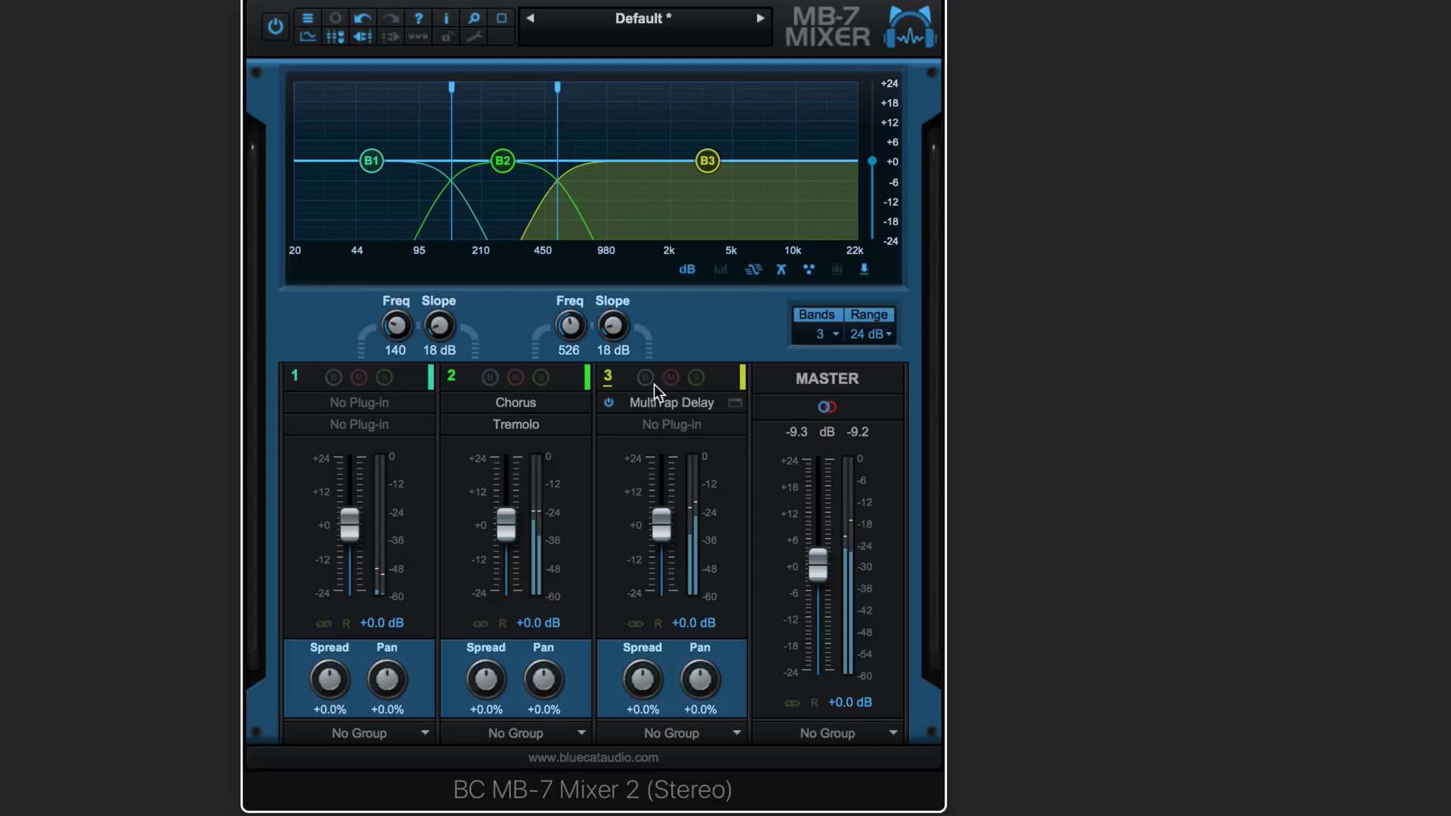
- Copy band 2's Tremolo into band 3's second slot, retuned to 1/4 dot rate and 54 % dephase
right_click(517, 432)
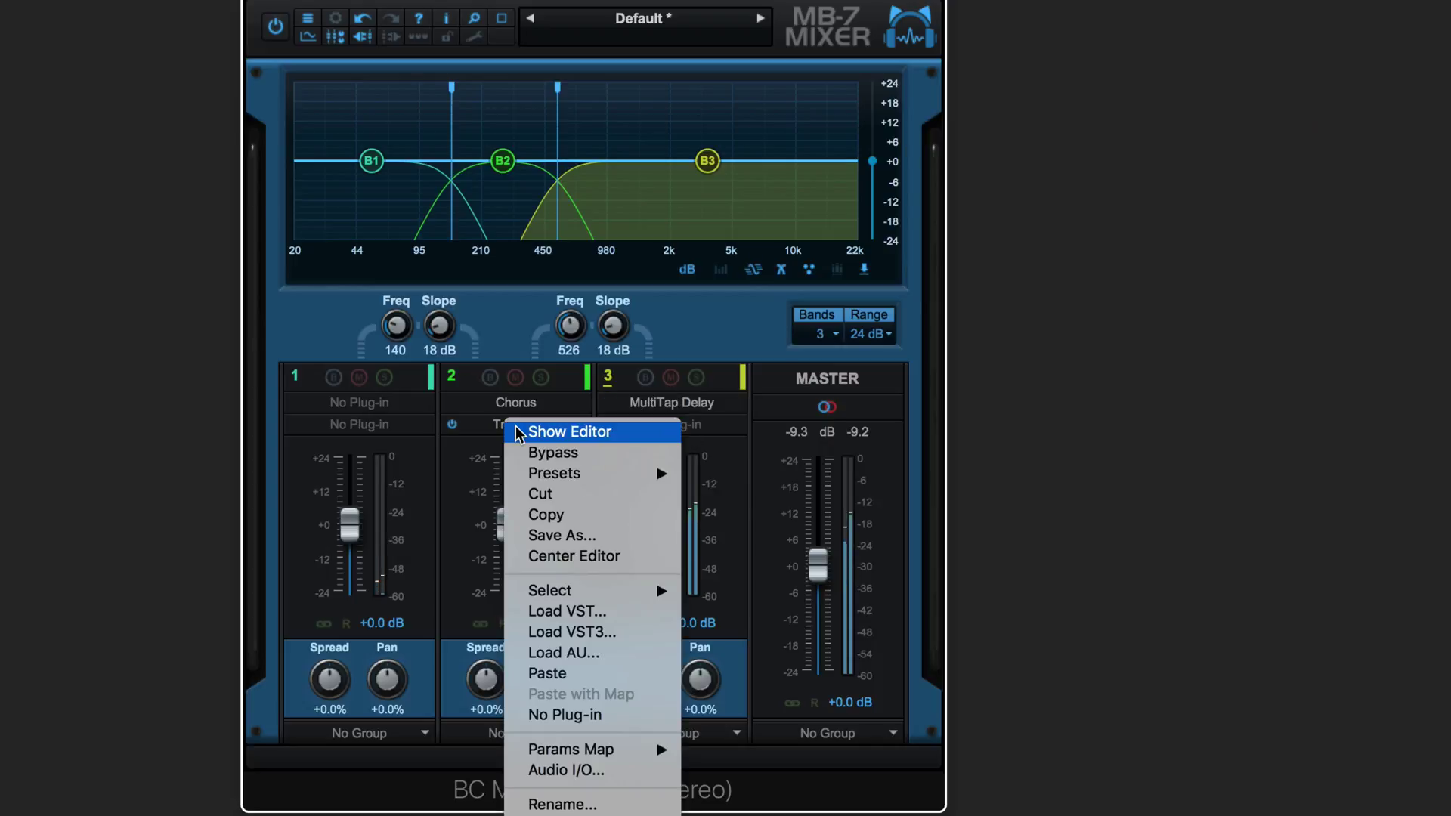
left_click(541, 516)
right_click(666, 427)
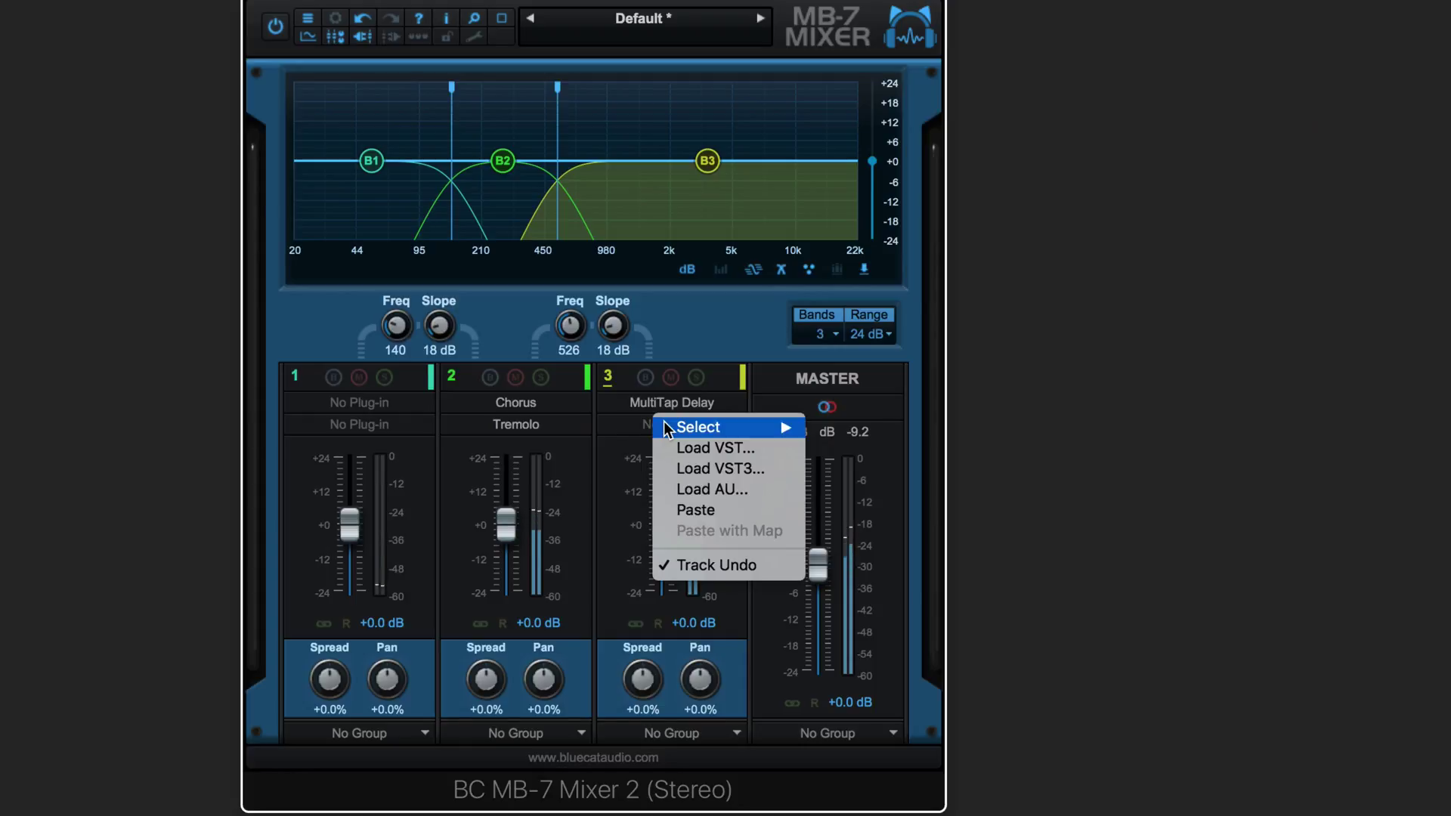
left_click(694, 510)
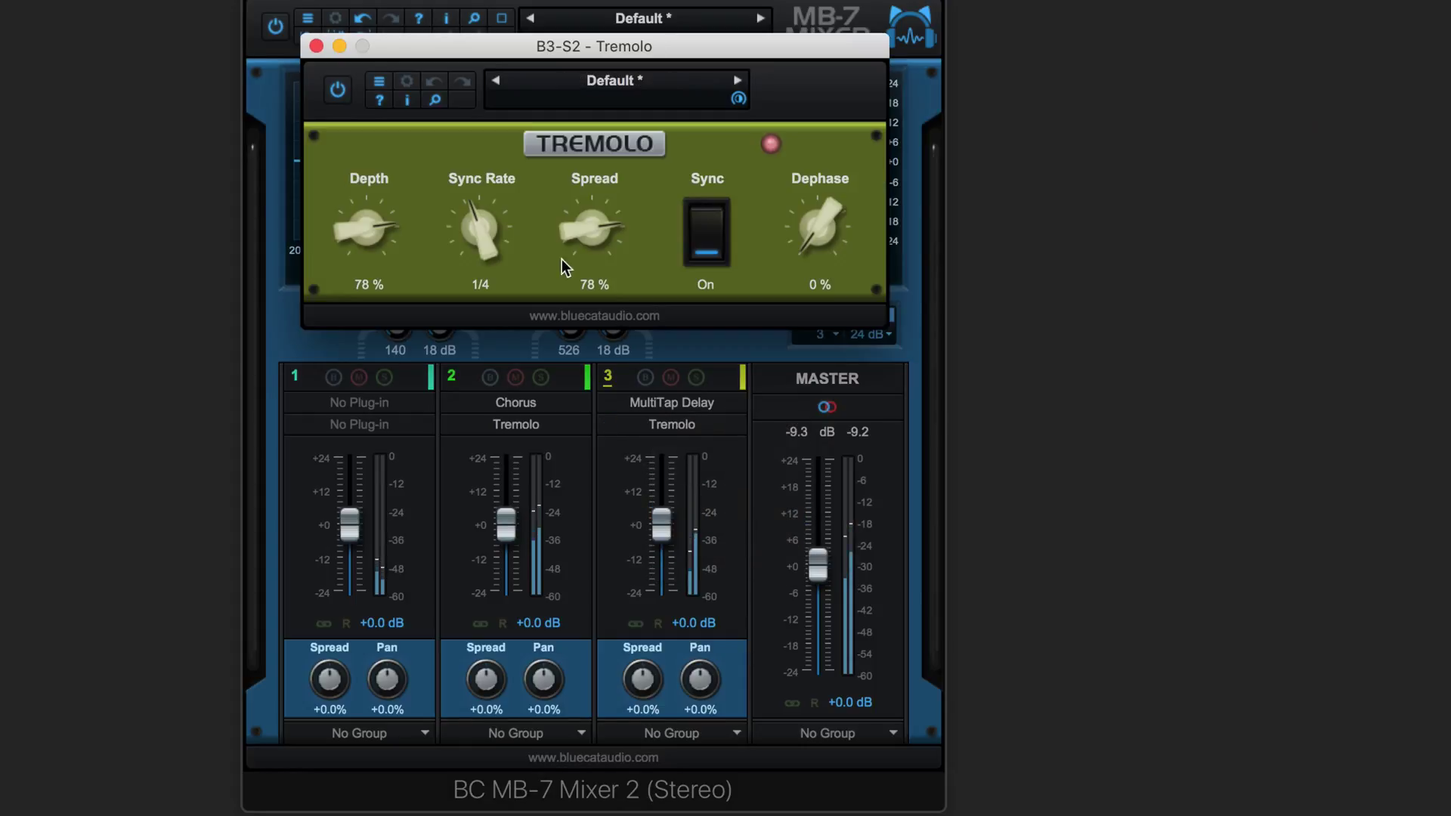
left_click_drag(481, 226, 481, 240)
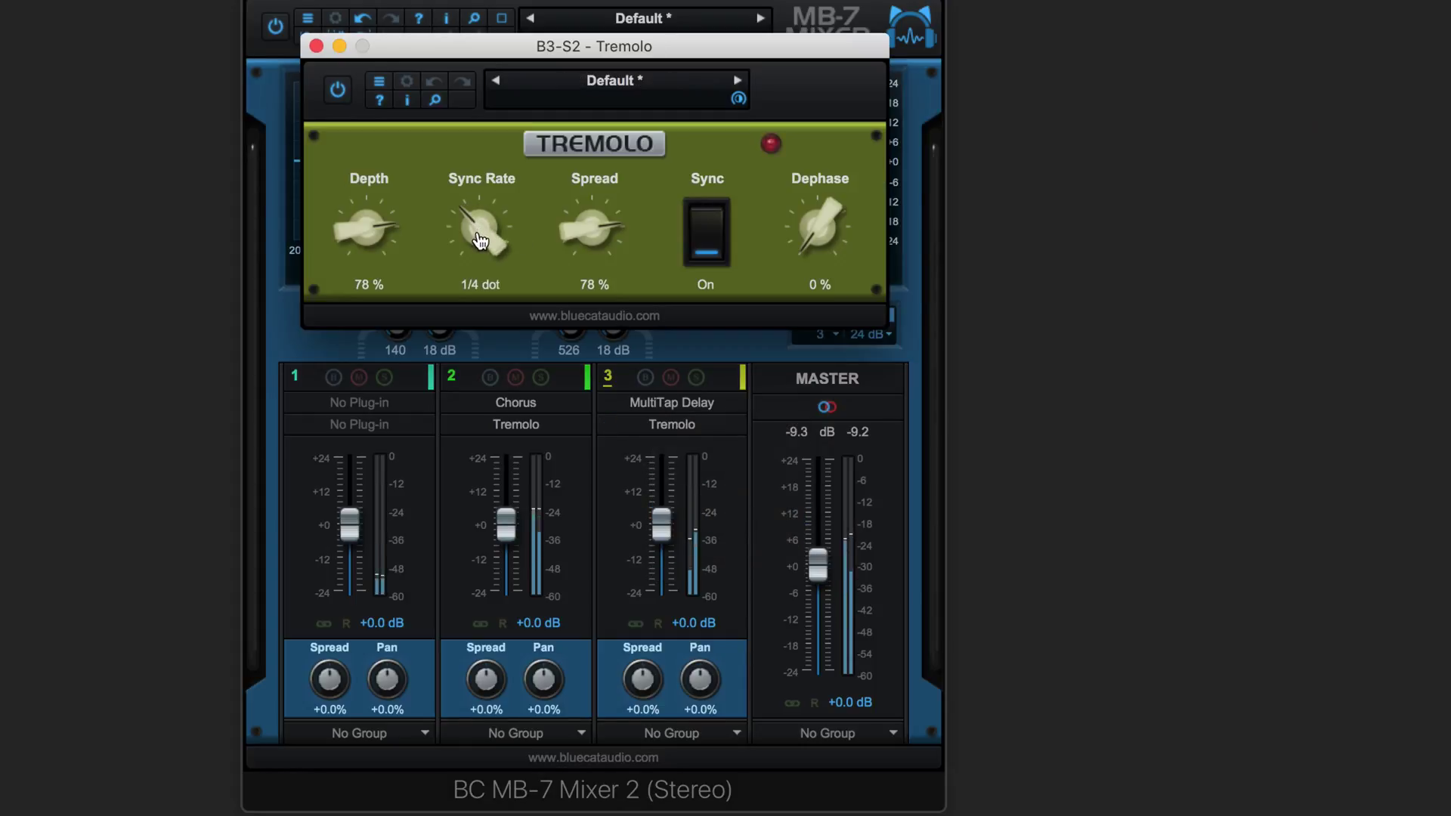
left_click_drag(822, 227, 801, 122)
left_click(315, 46)
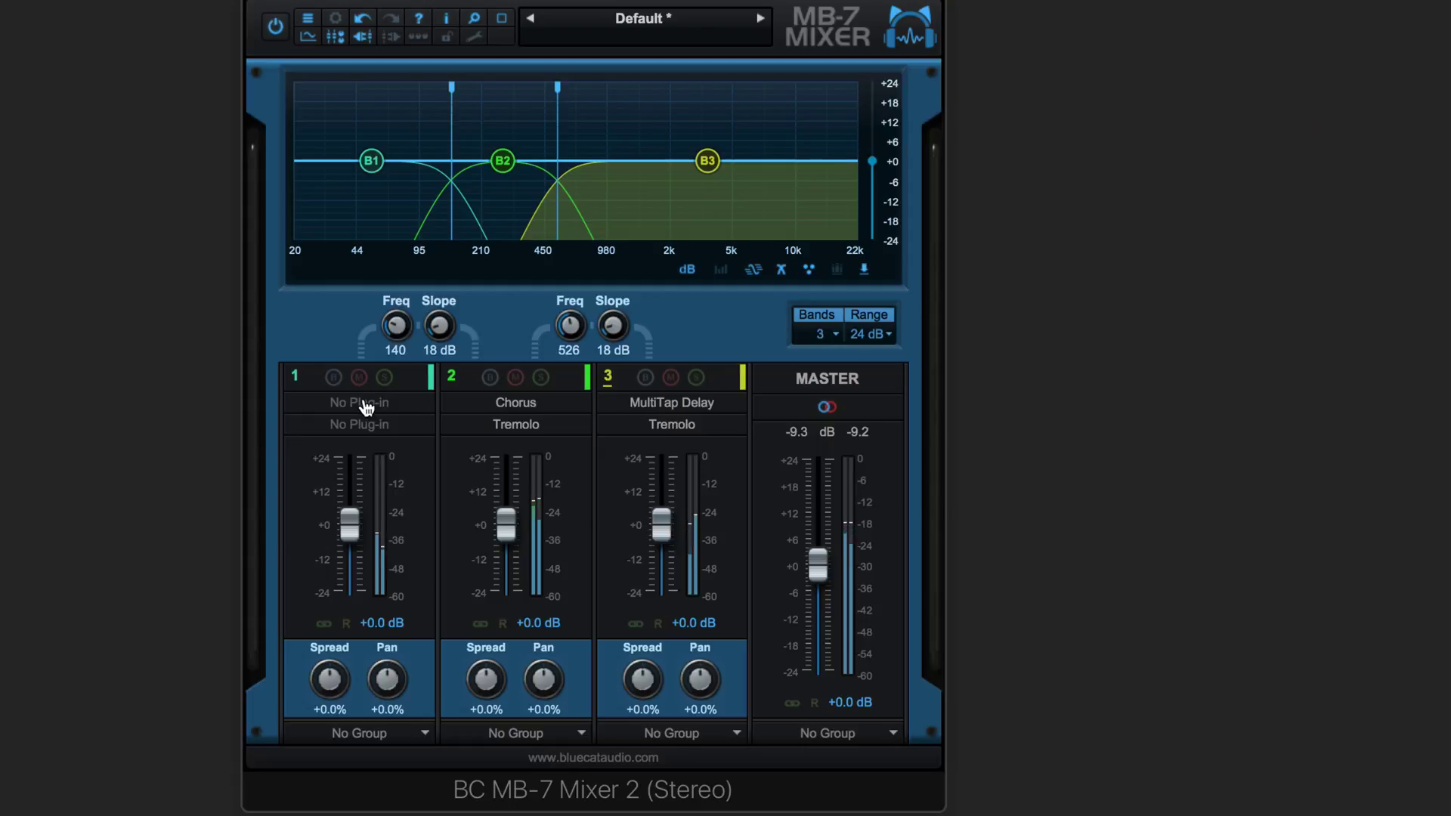
- Load the Softube Saturation Knob Audio Unit on band 1 and raise saturation to about 5.6
left_click(367, 408)
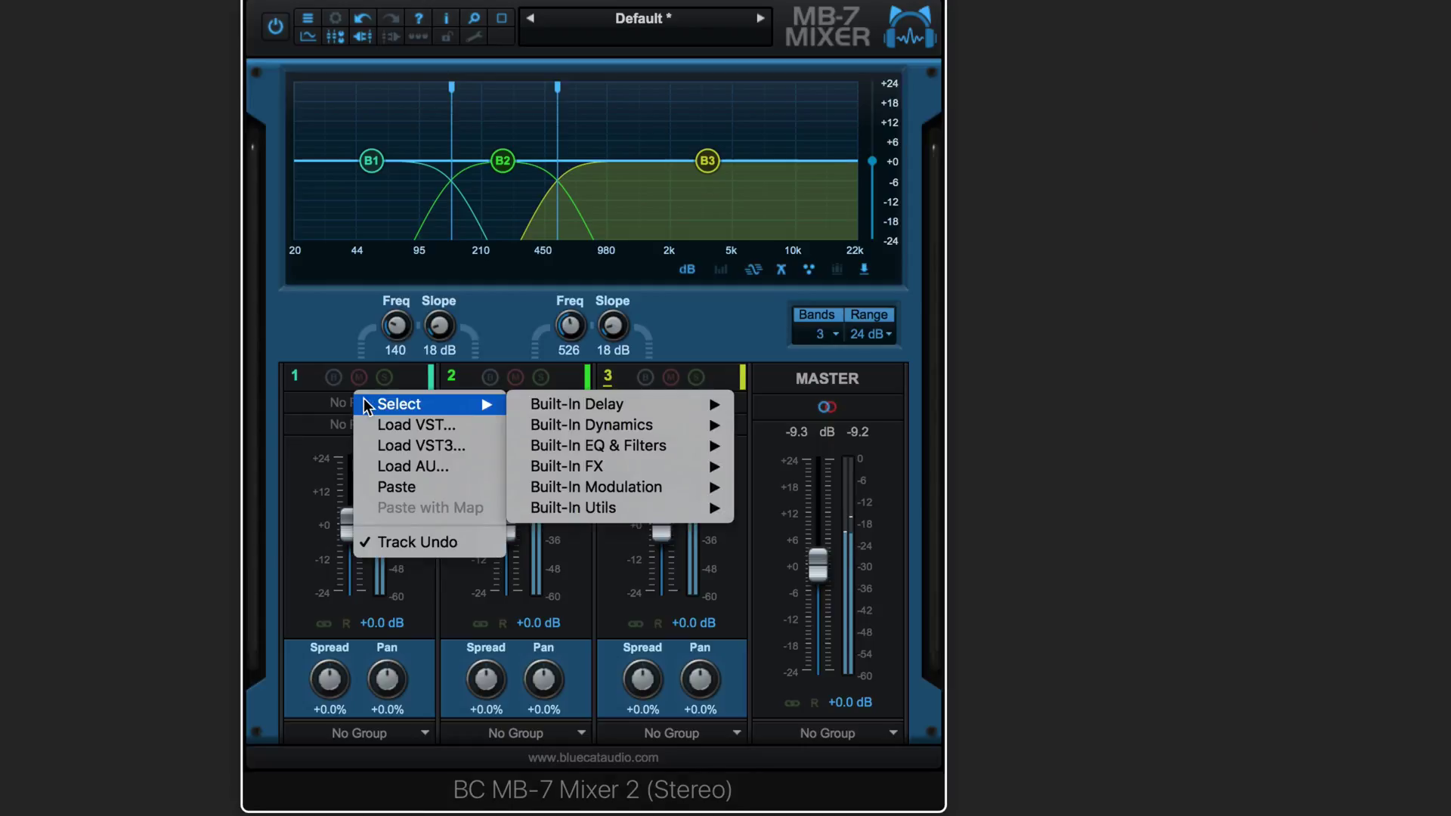
left_click(402, 467)
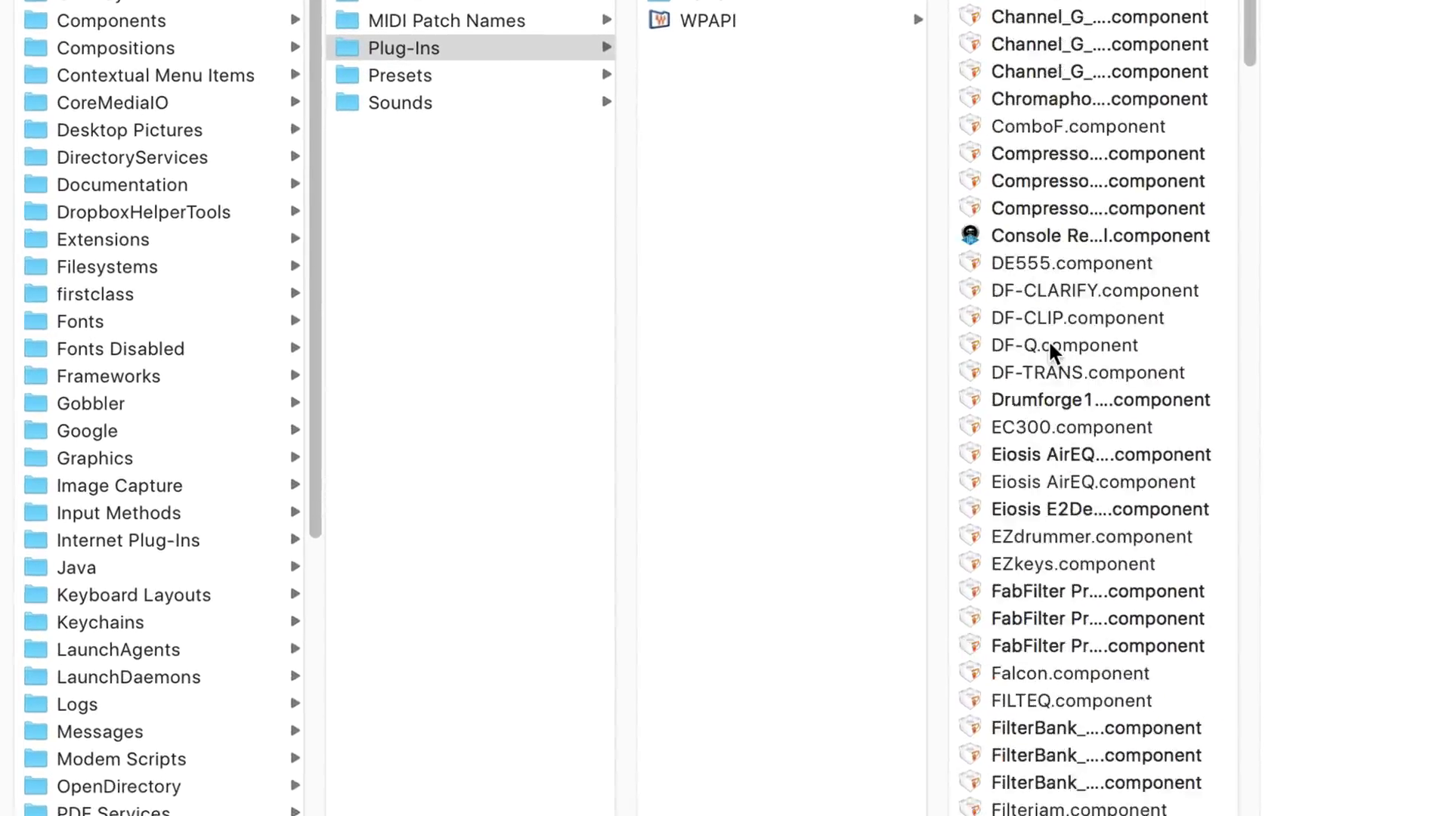
scroll(1046, 345, "down", 15)
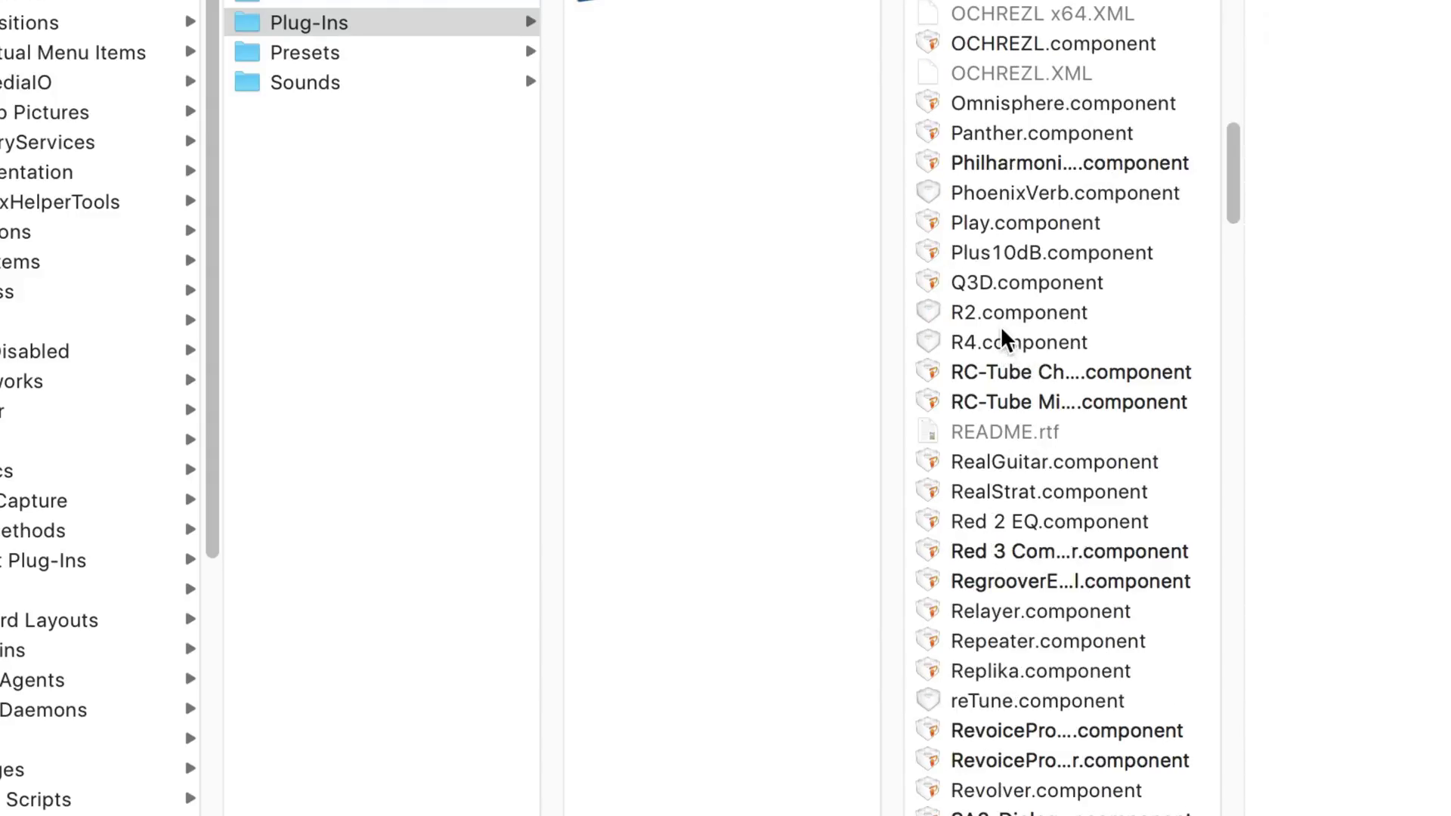
scroll(1025, 673, "down", 5)
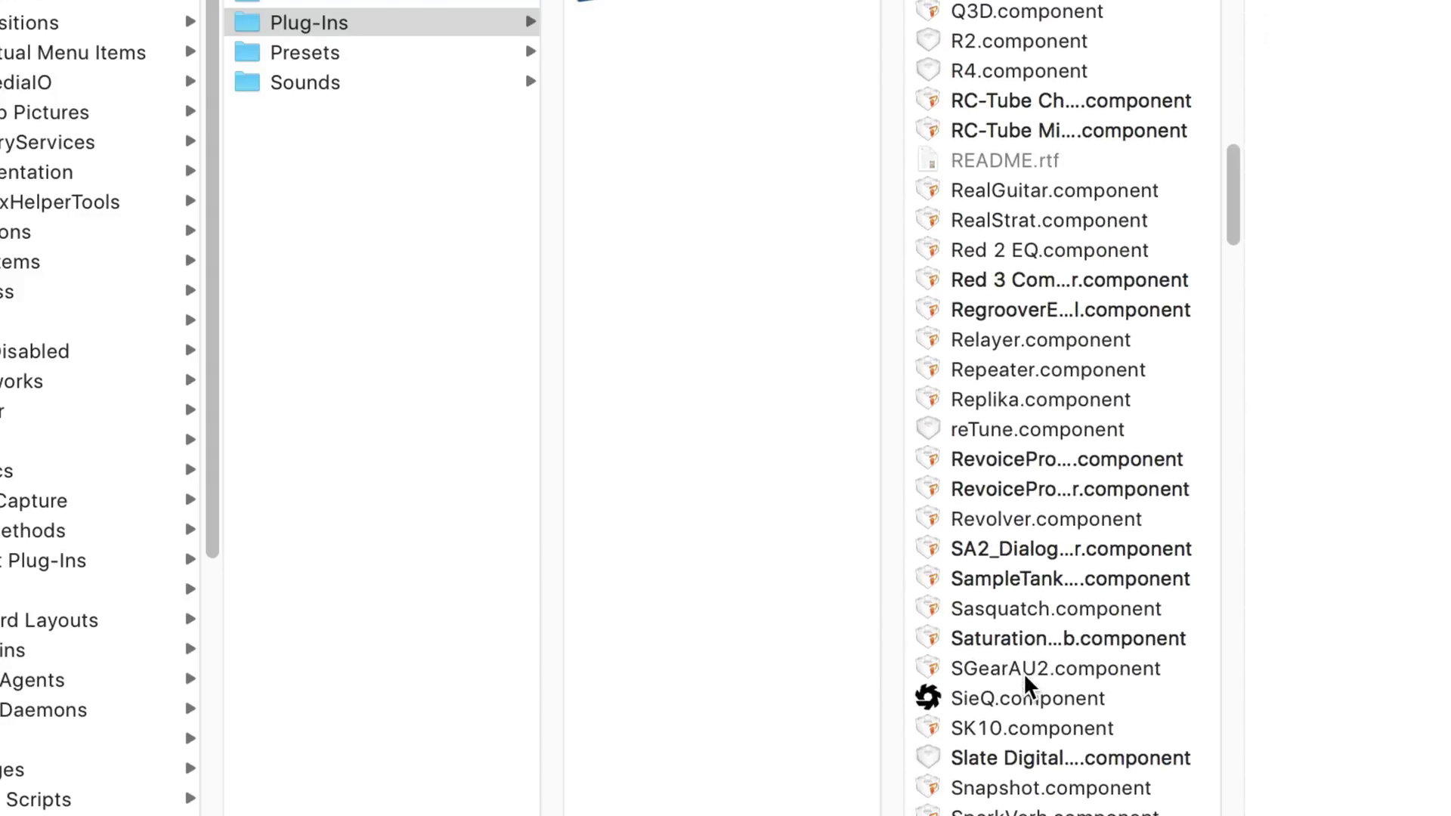
double_click(1018, 640)
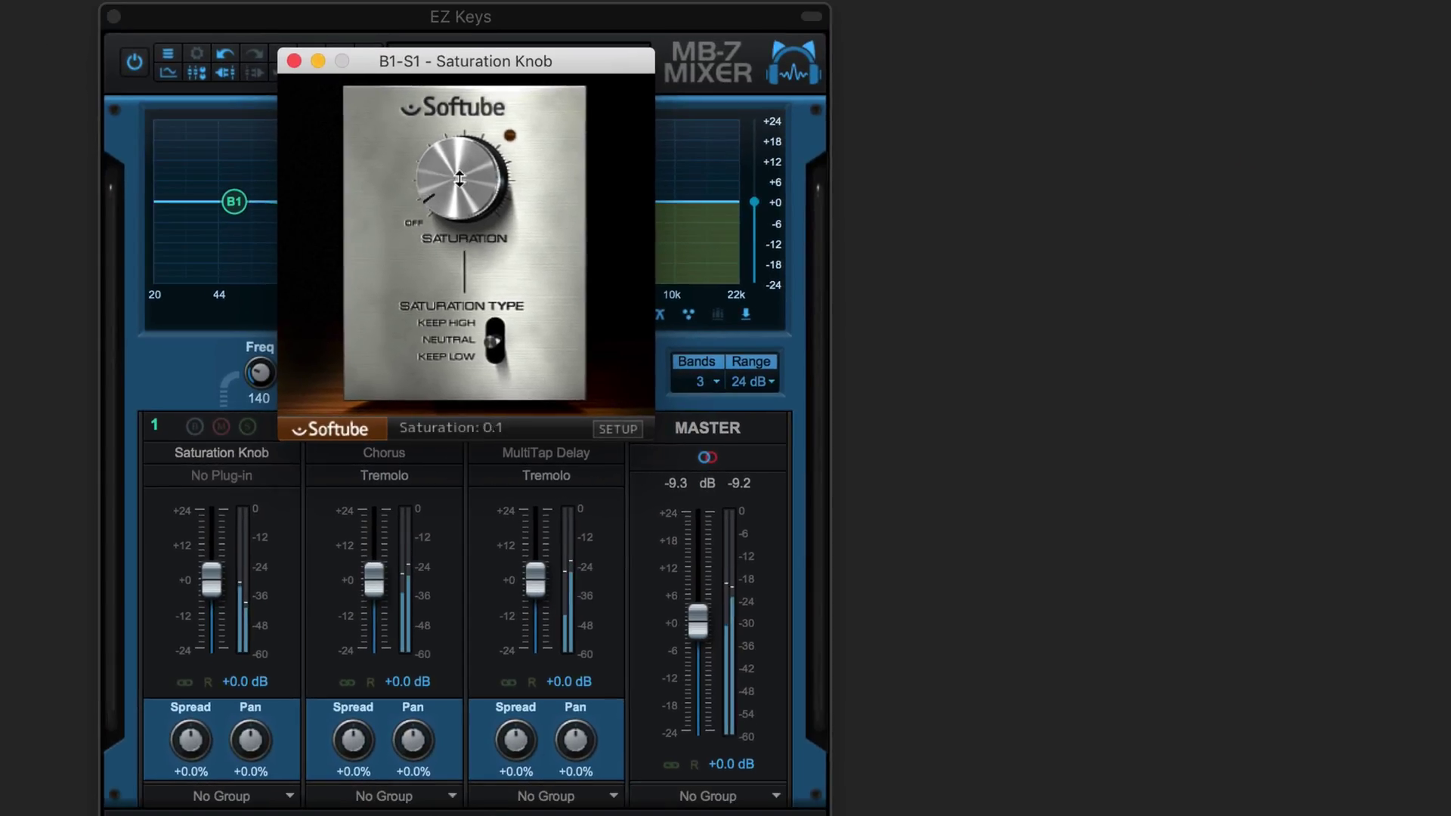
left_click_drag(459, 179, 748, 187)
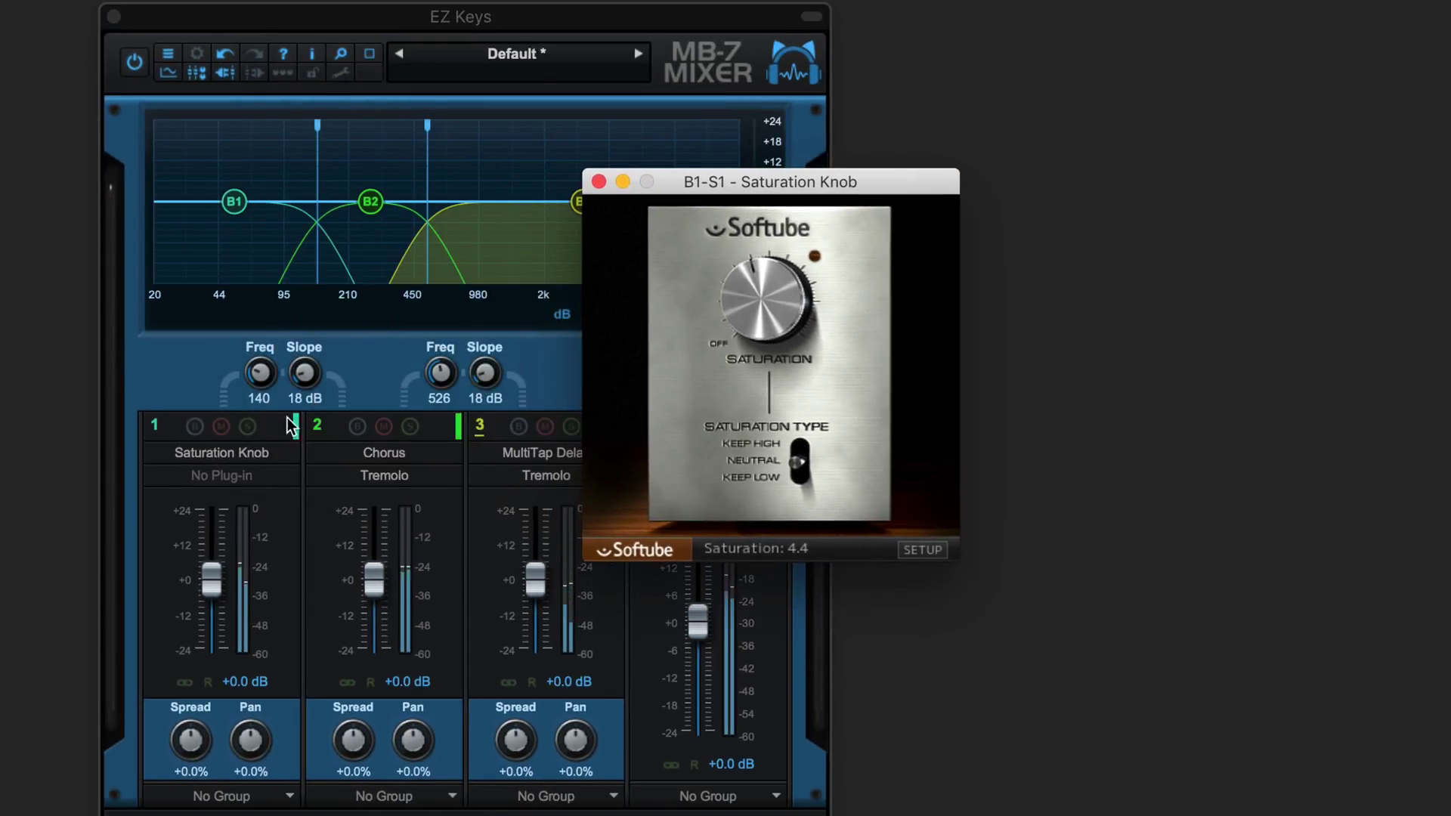
left_click(247, 427)
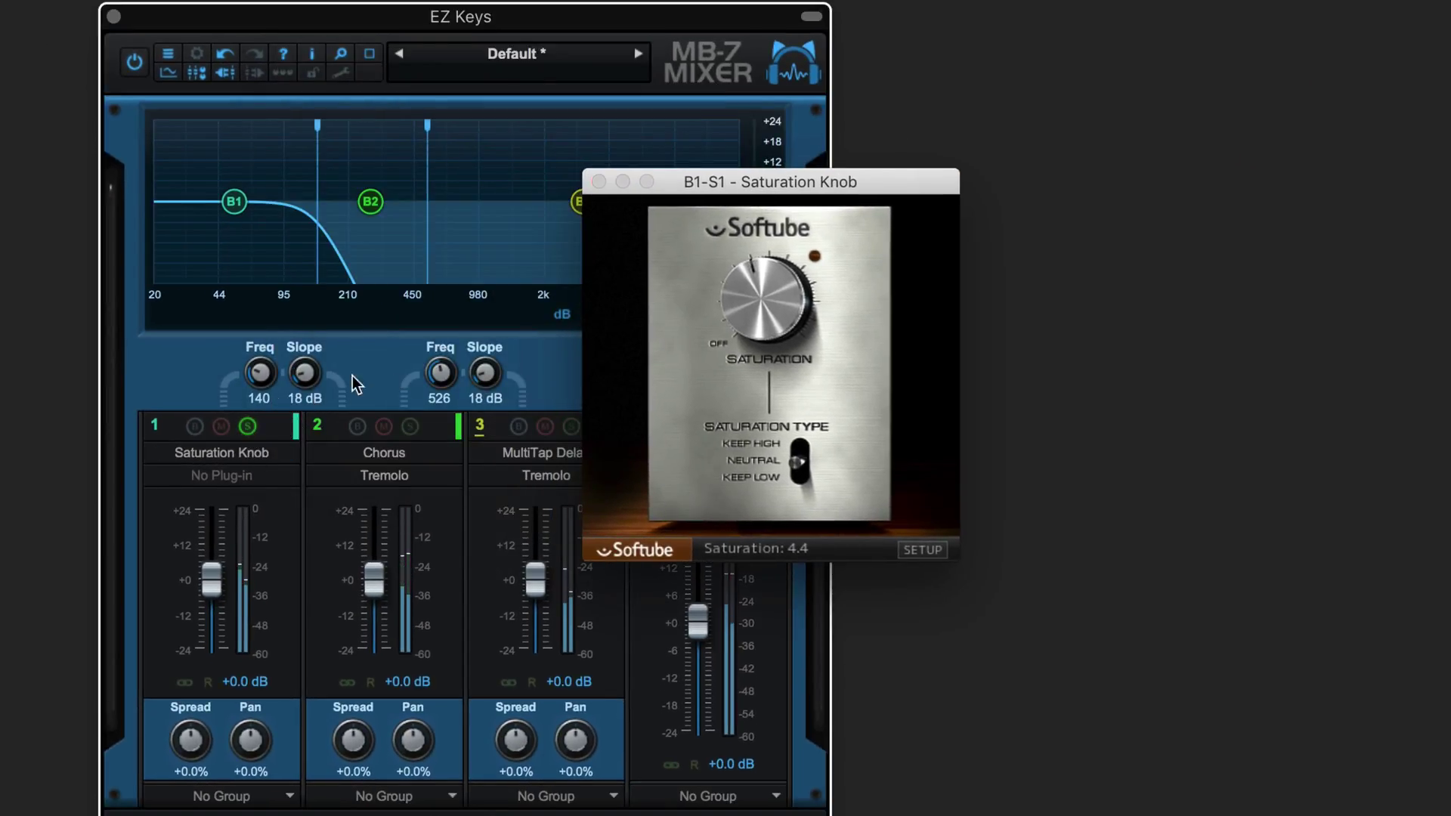
left_click(248, 427)
left_click_drag(769, 297, 768, 279)
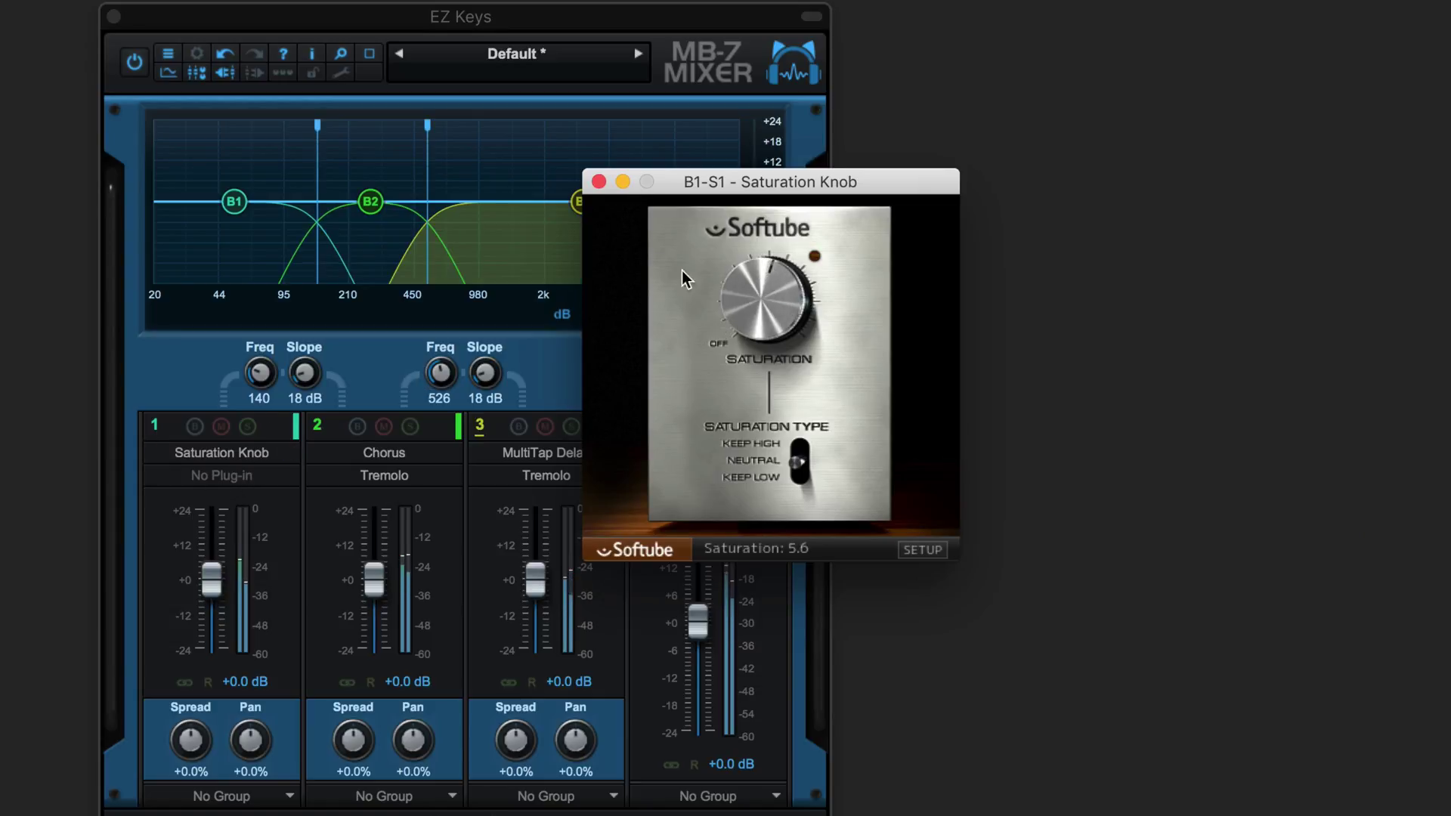
left_click(598, 182)
- Save band 1's Saturation Knob settings as the preset 'low end sat'
right_click(229, 453)
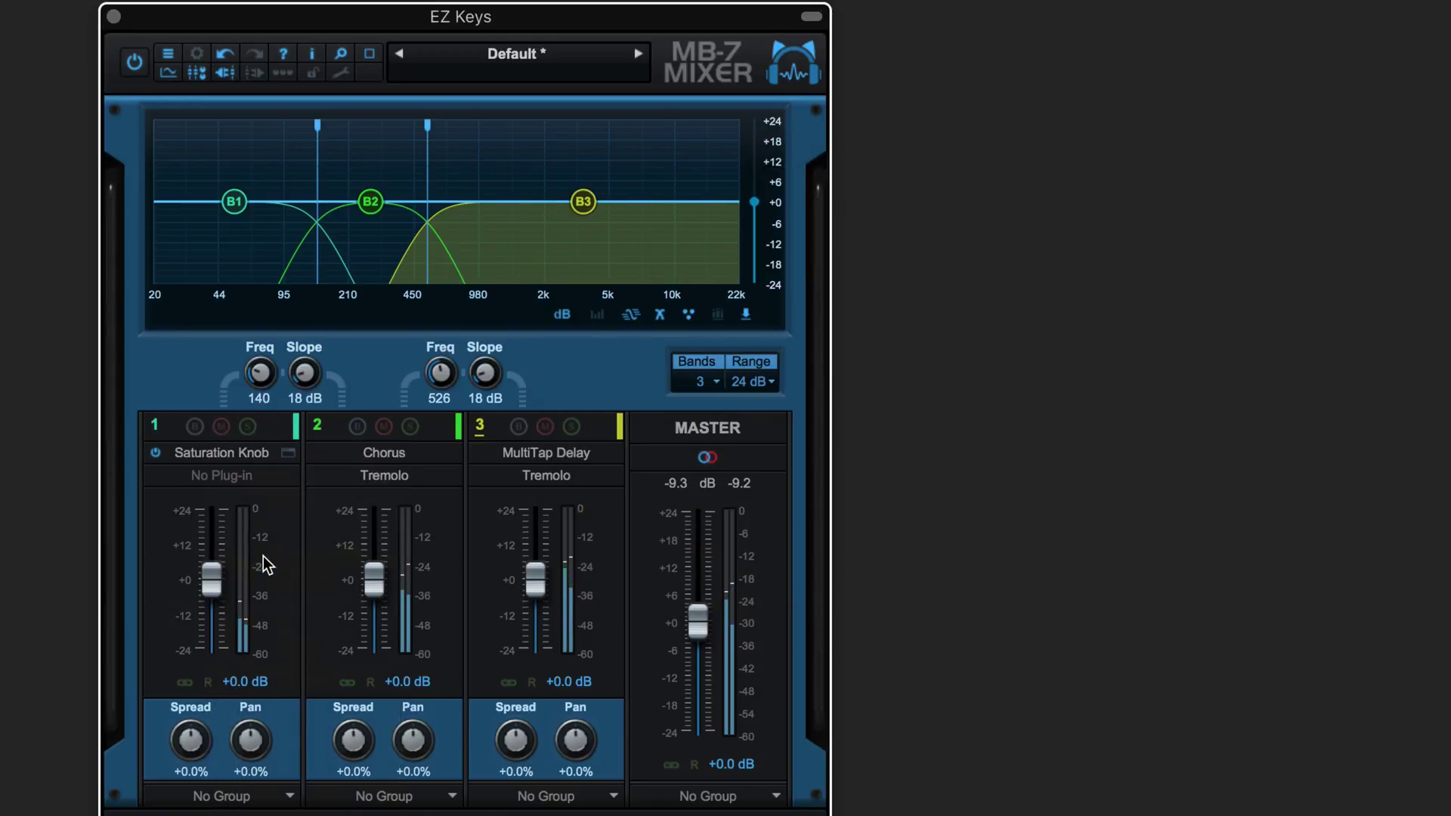
left_click(266, 566)
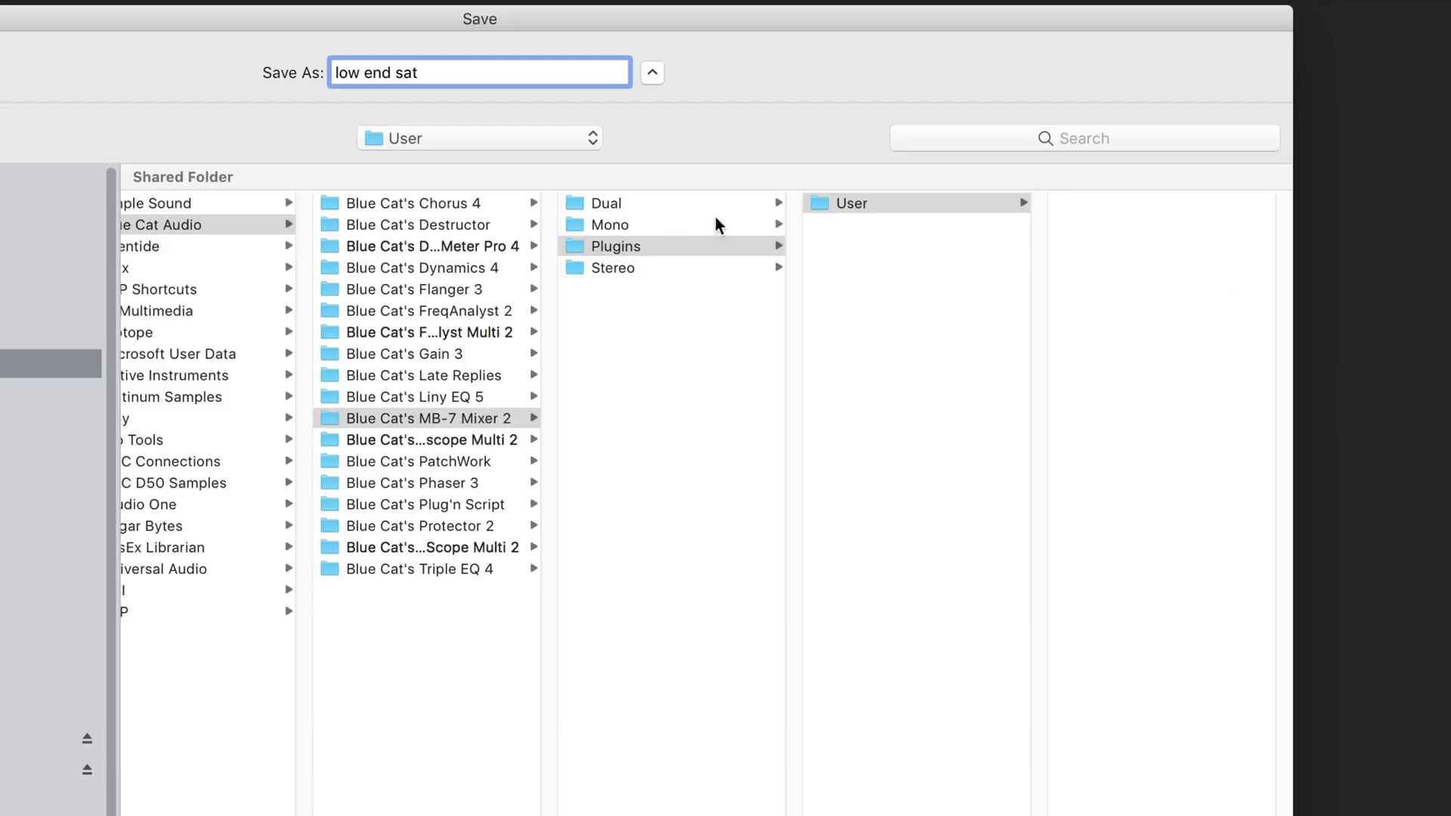
left_click(1181, 786)
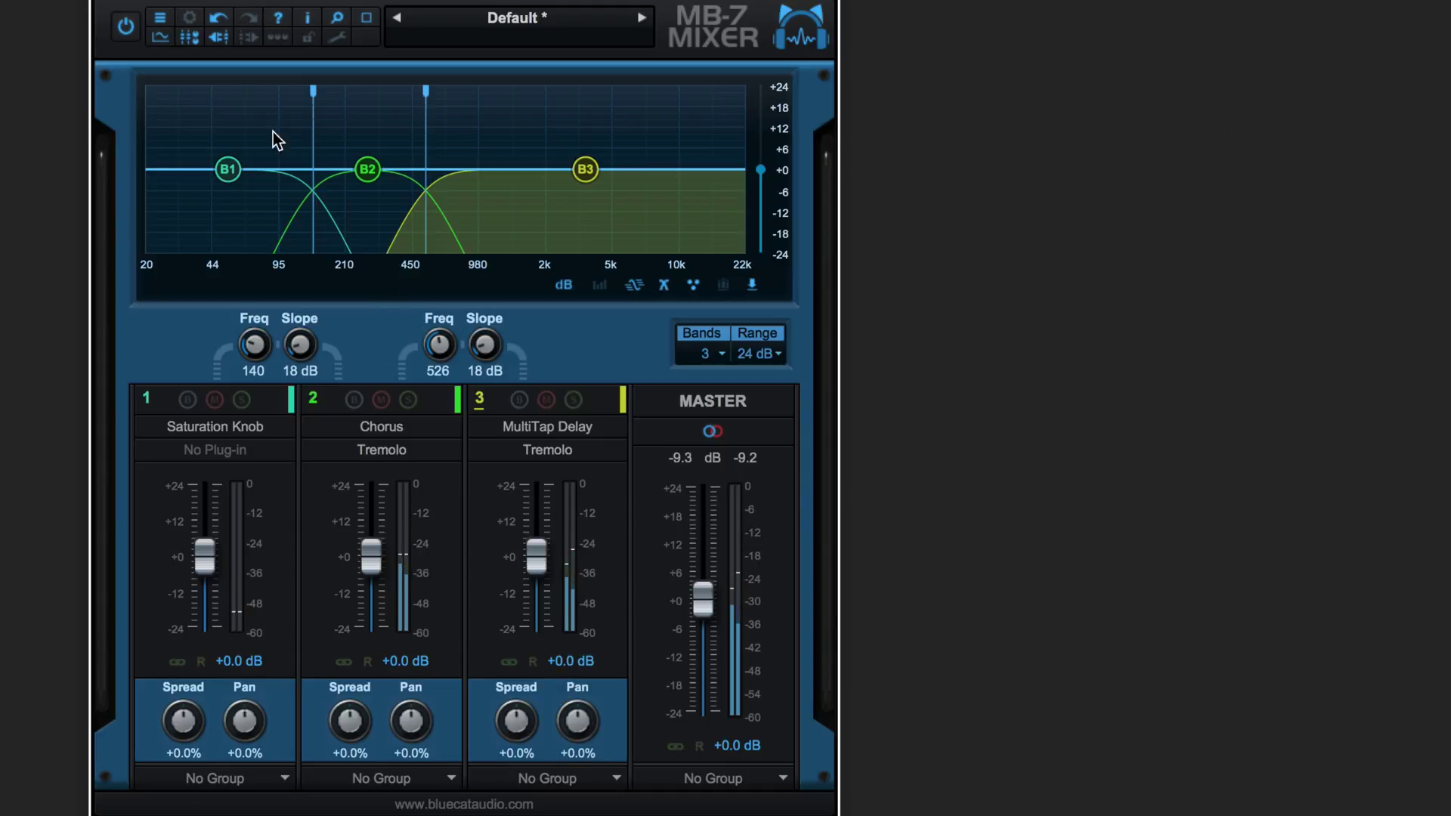
- Load the 'low end sat' preset into band 3's extra slot and lower saturation to 3.9
left_click(247, 38)
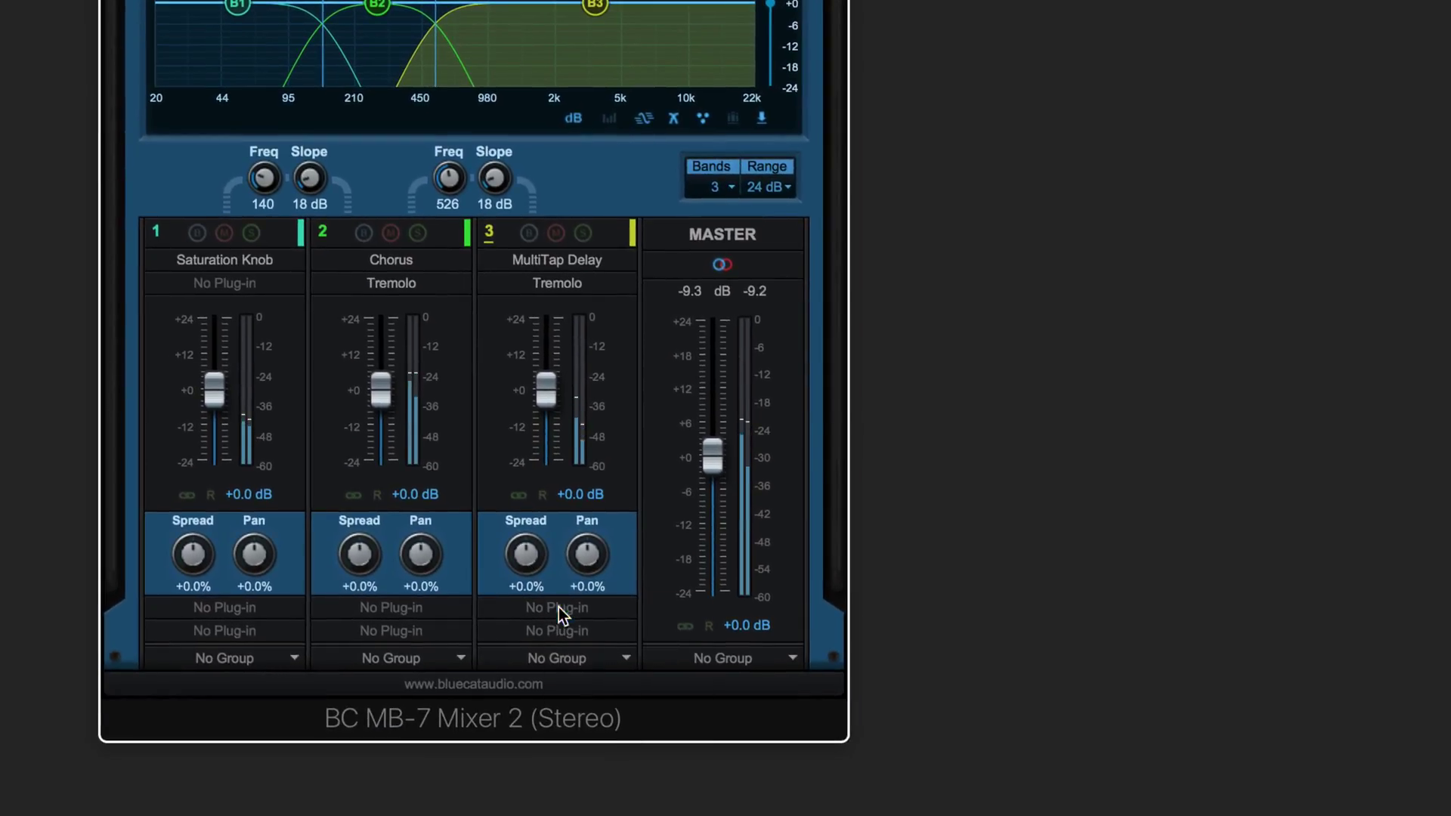
left_click(550, 773)
mouse_move(687, 786)
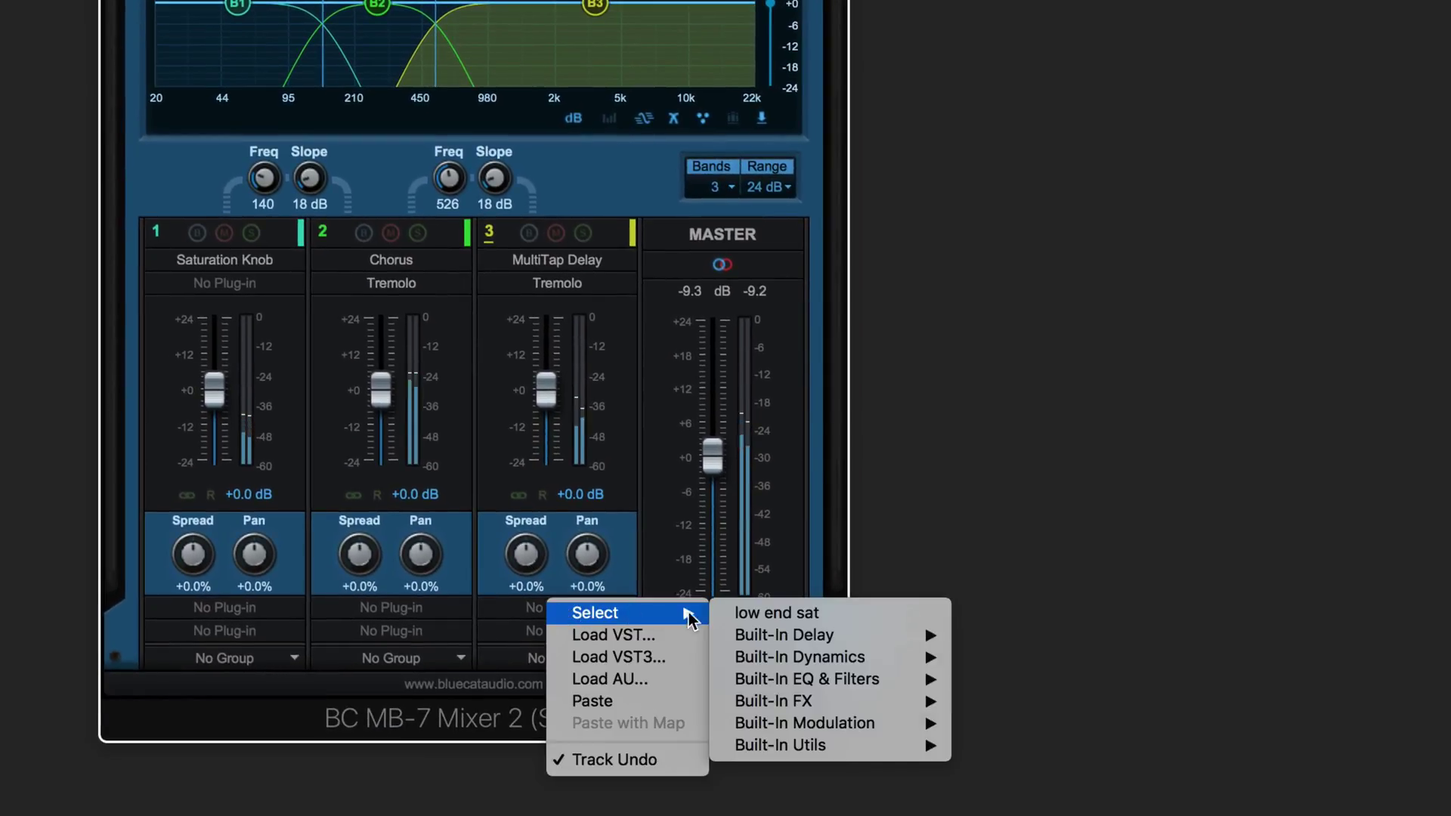
left_click(788, 613)
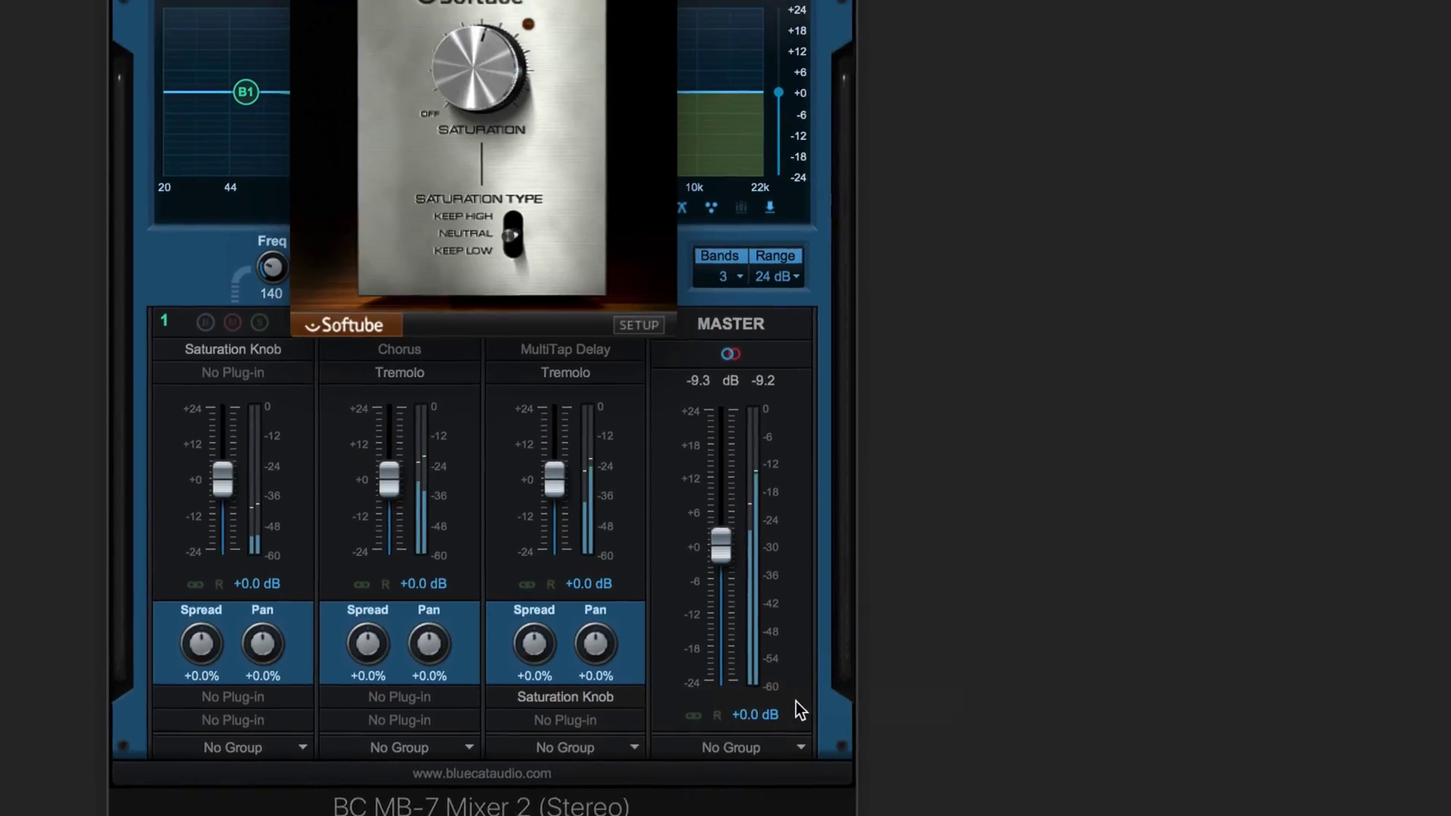
left_click_drag(478, 143, 471, 170)
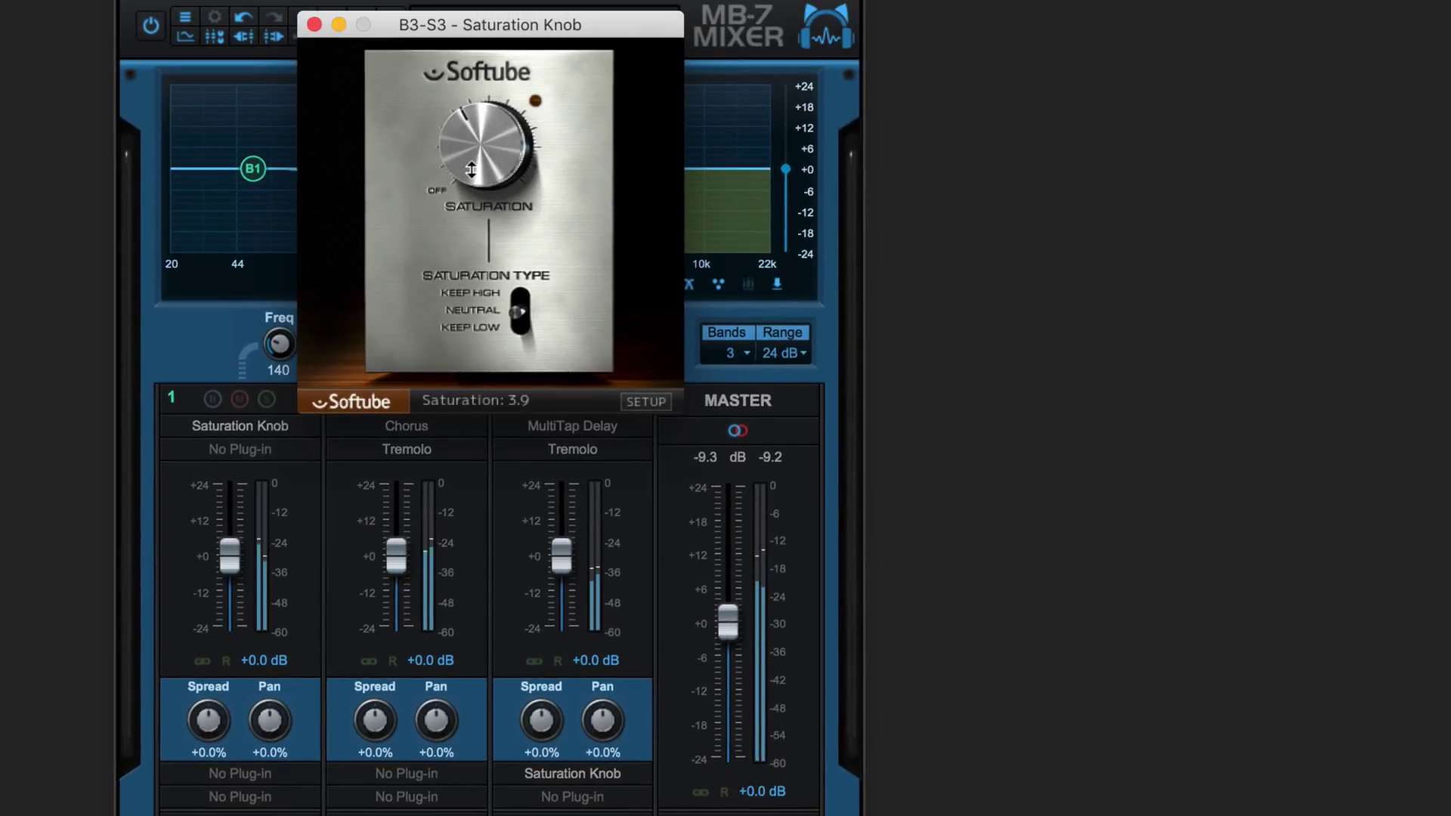
left_click(313, 25)
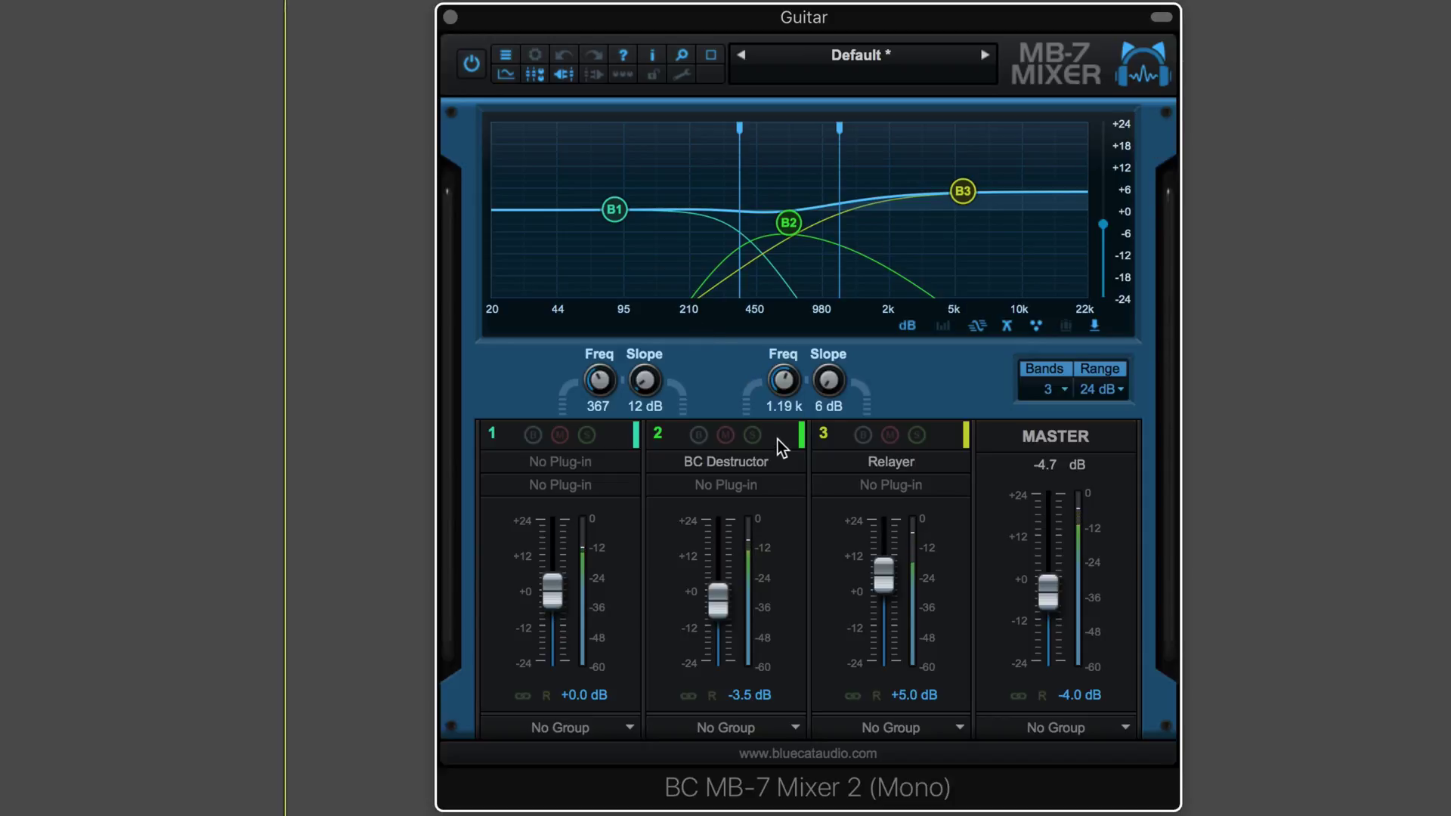
- Solo band 2 and switch its BC Destructor processing on
left_click(752, 436)
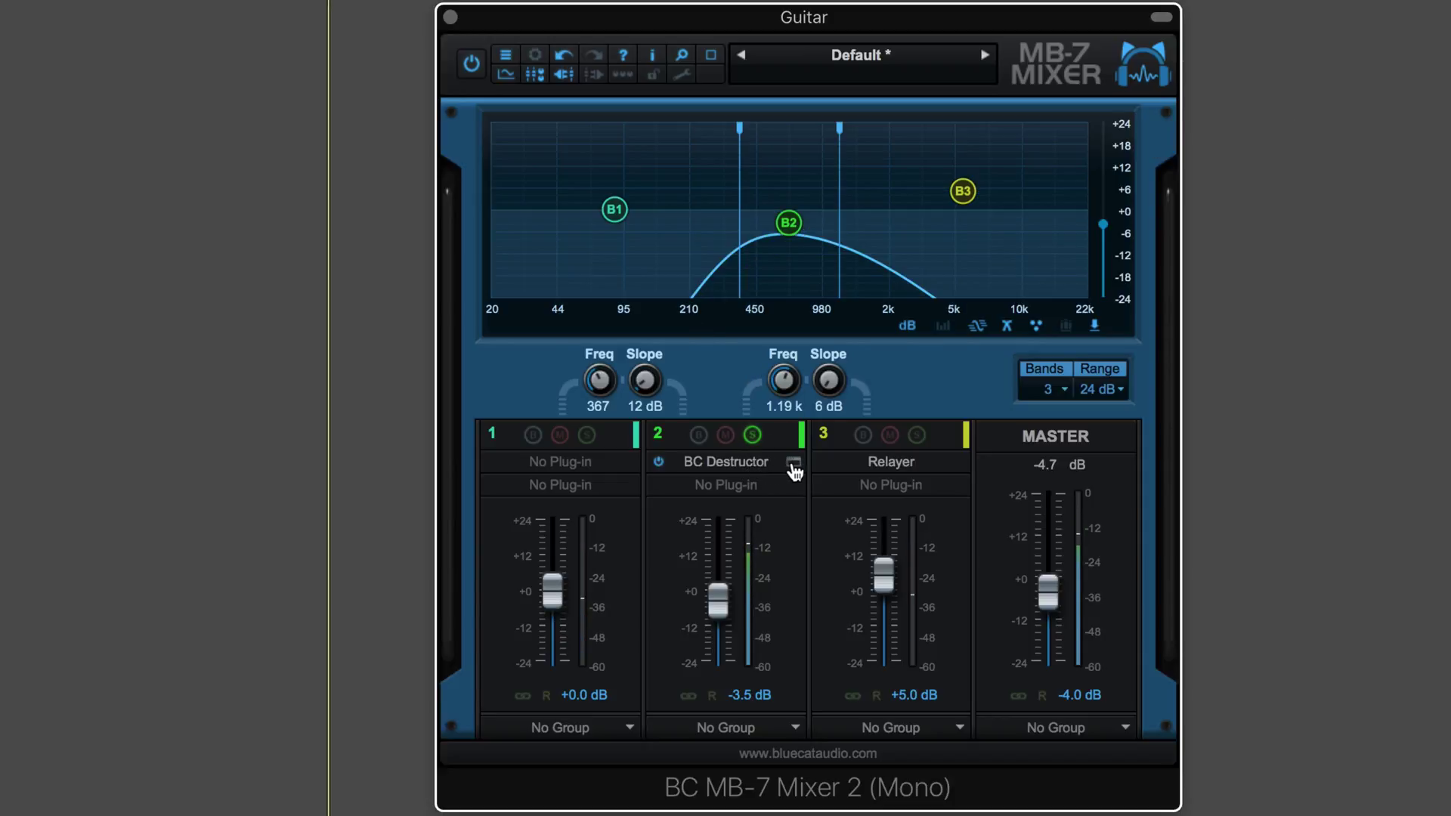
left_click(792, 463)
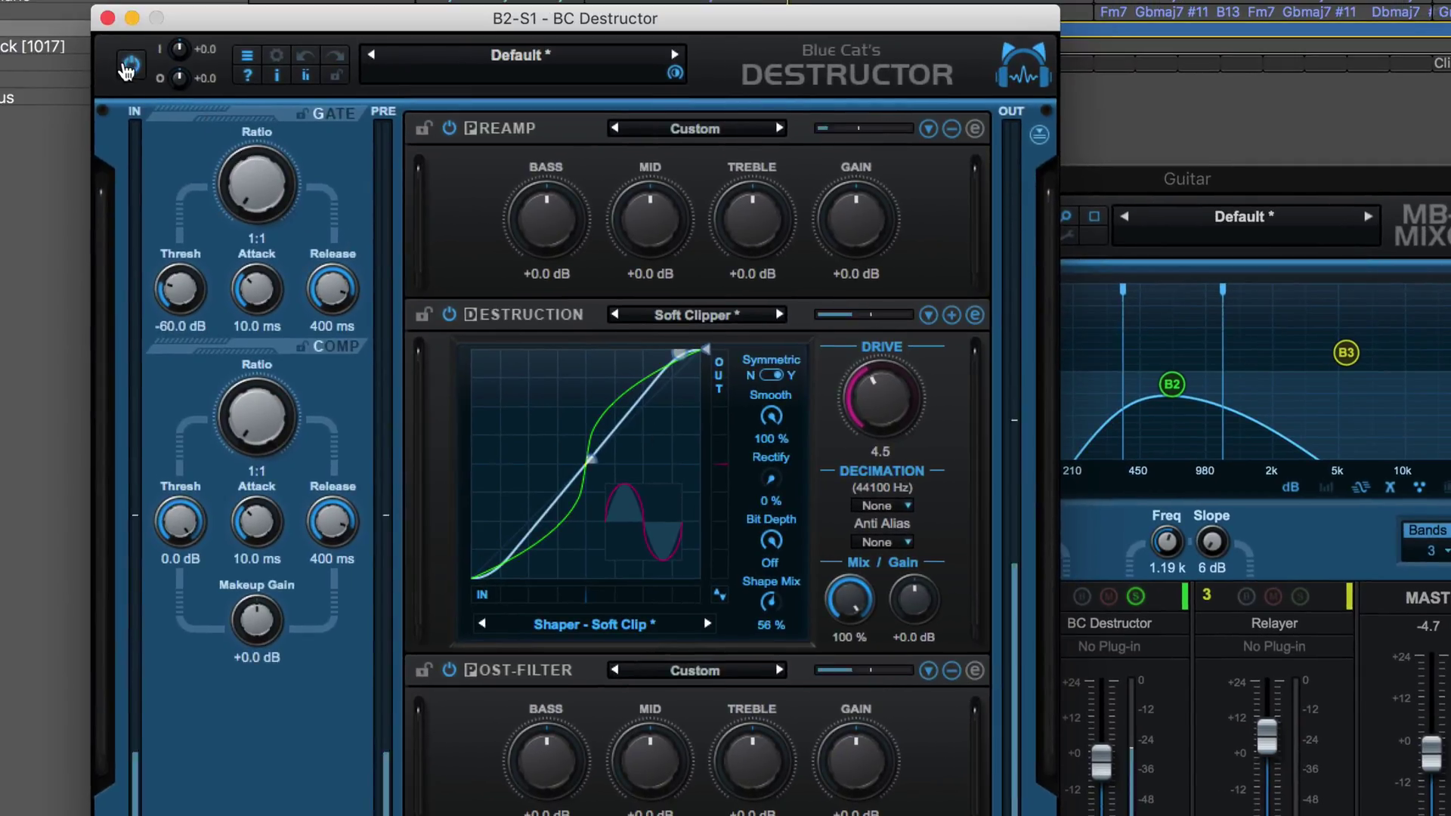
left_click(128, 66)
left_click(108, 17)
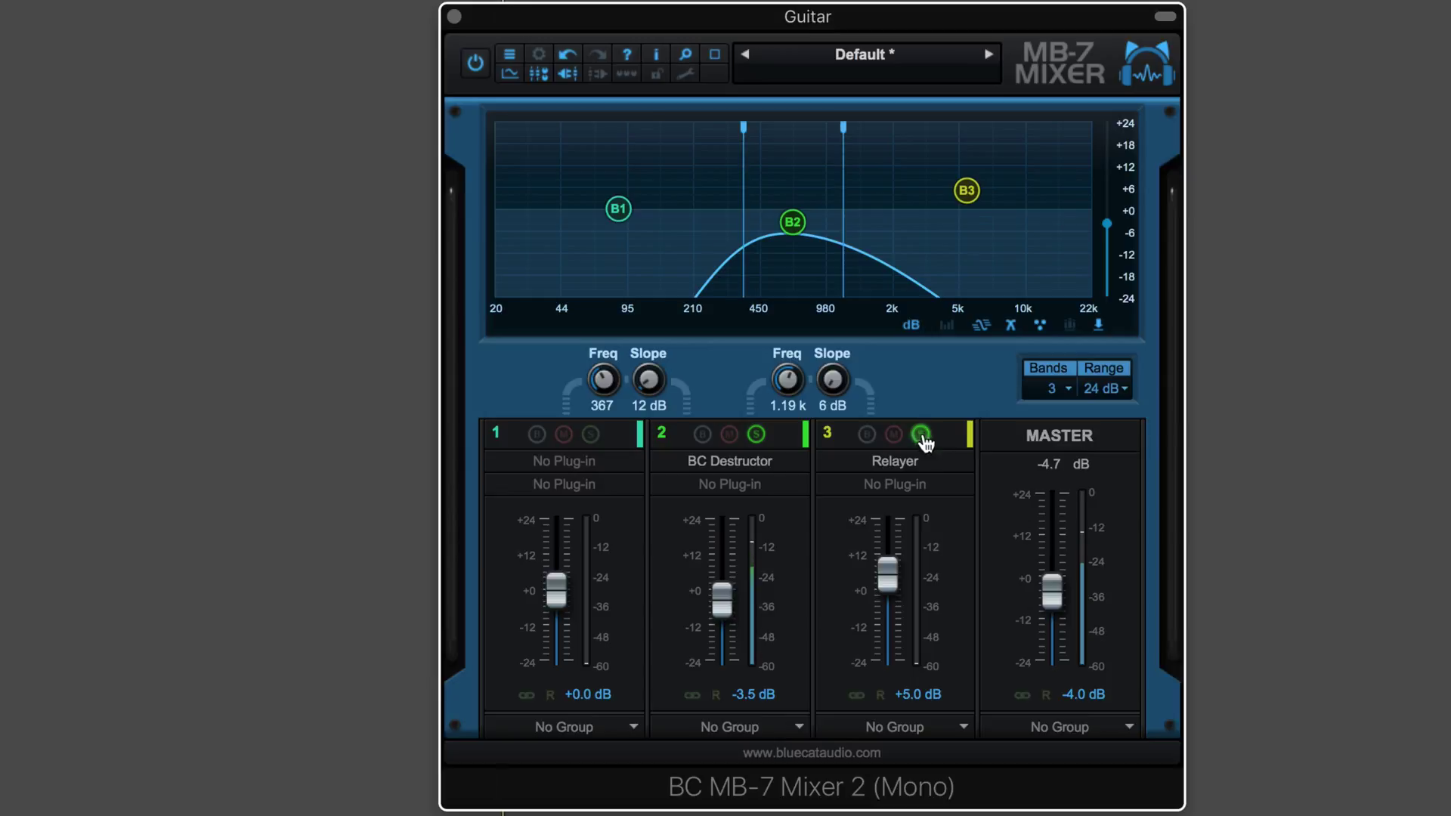
- Solo band 3 to check its Relayer, unsolo, then toggle the whole mixer's bypass off and on
left_click(921, 435)
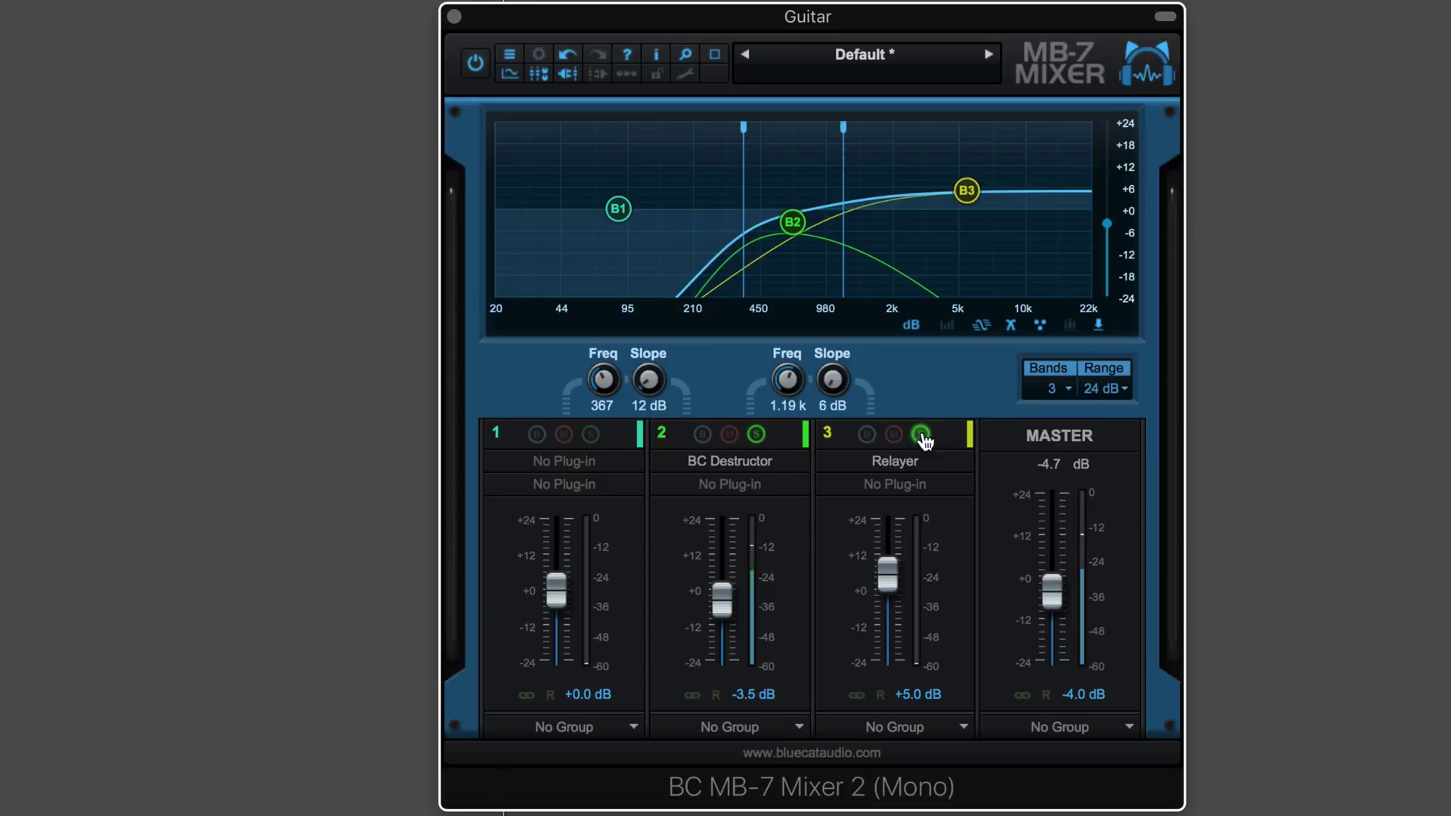
left_click(756, 436)
left_click(960, 464)
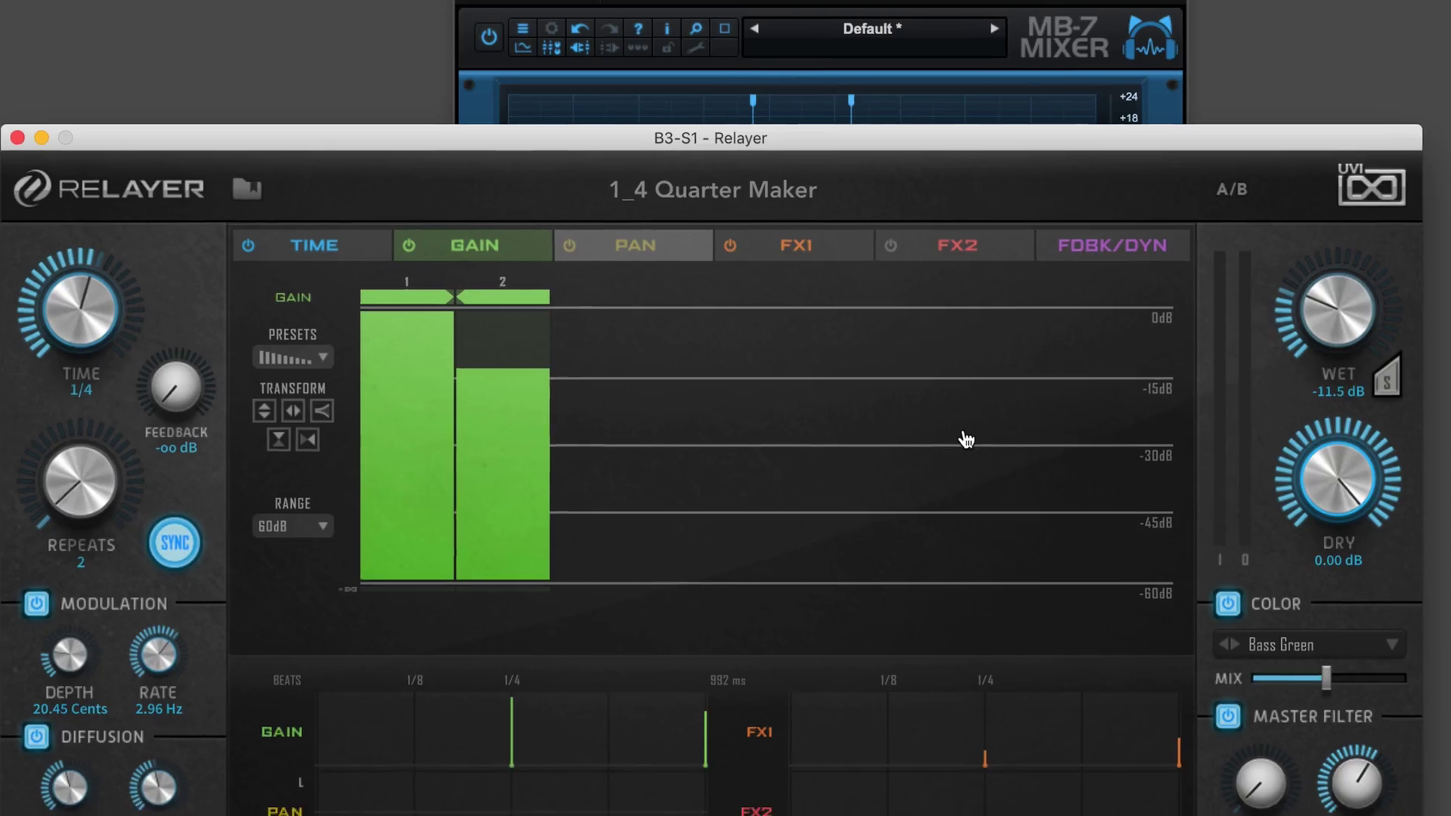
left_click(63, 79)
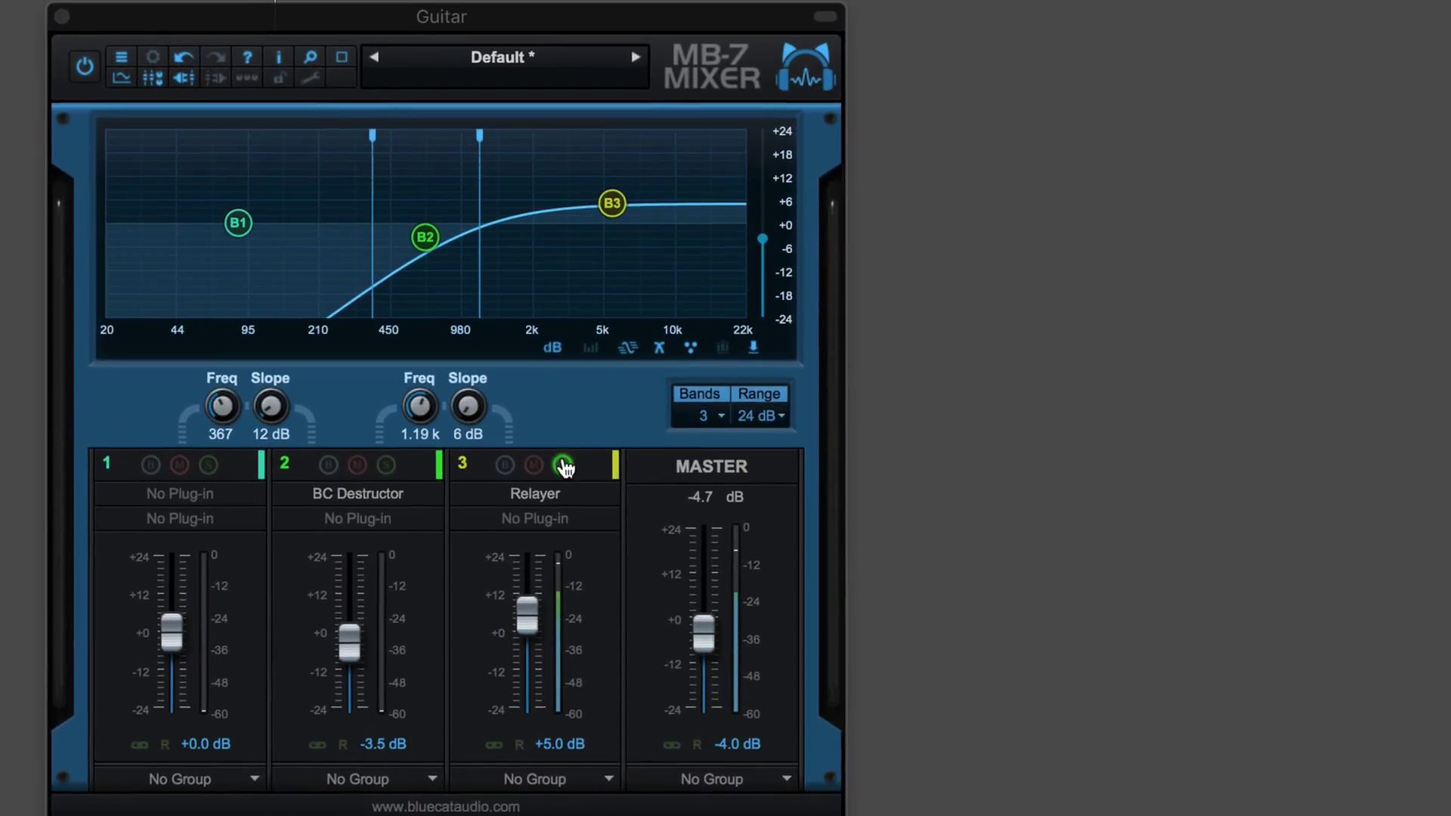
left_click(941, 329)
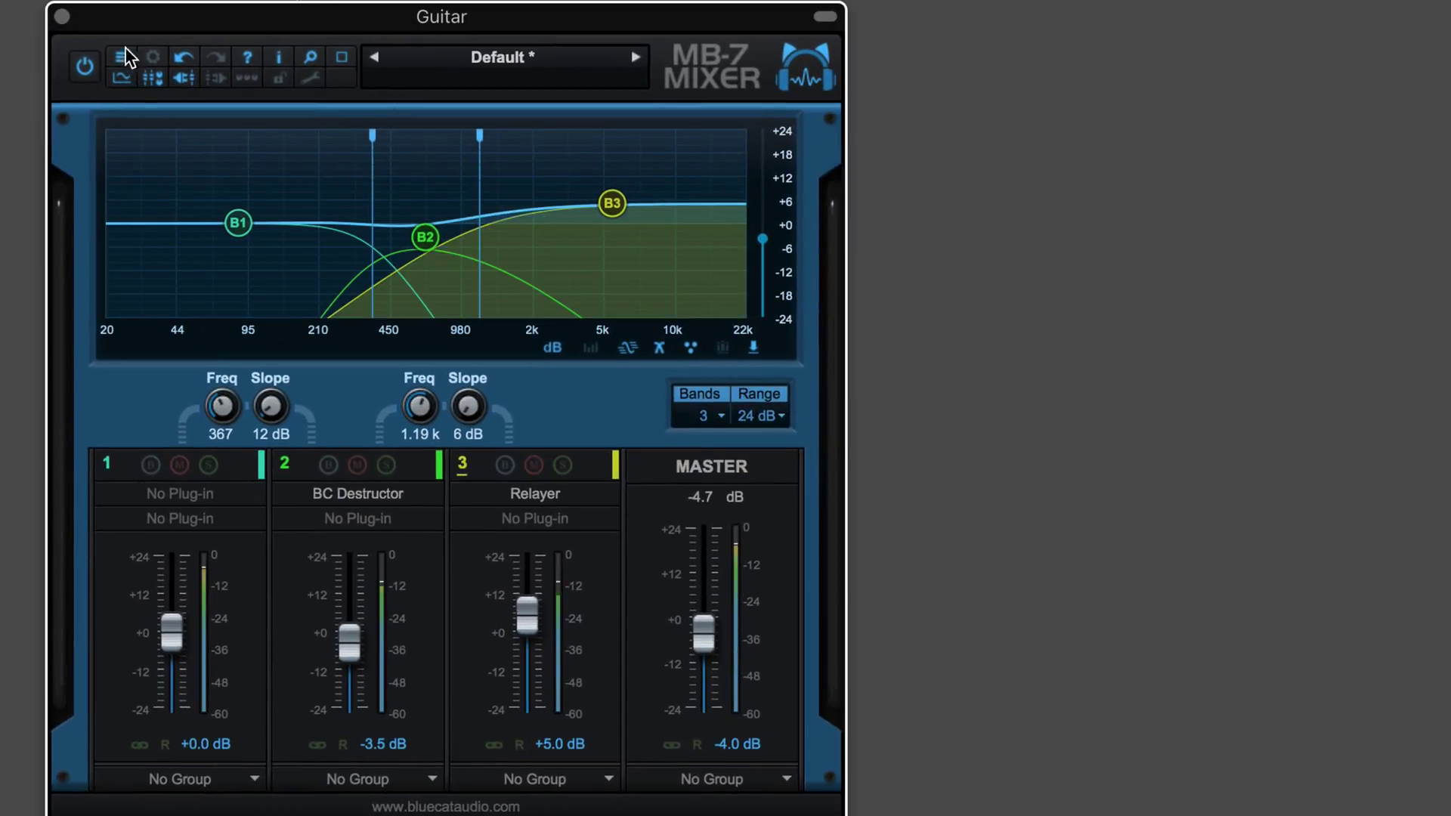
left_click(91, 72)
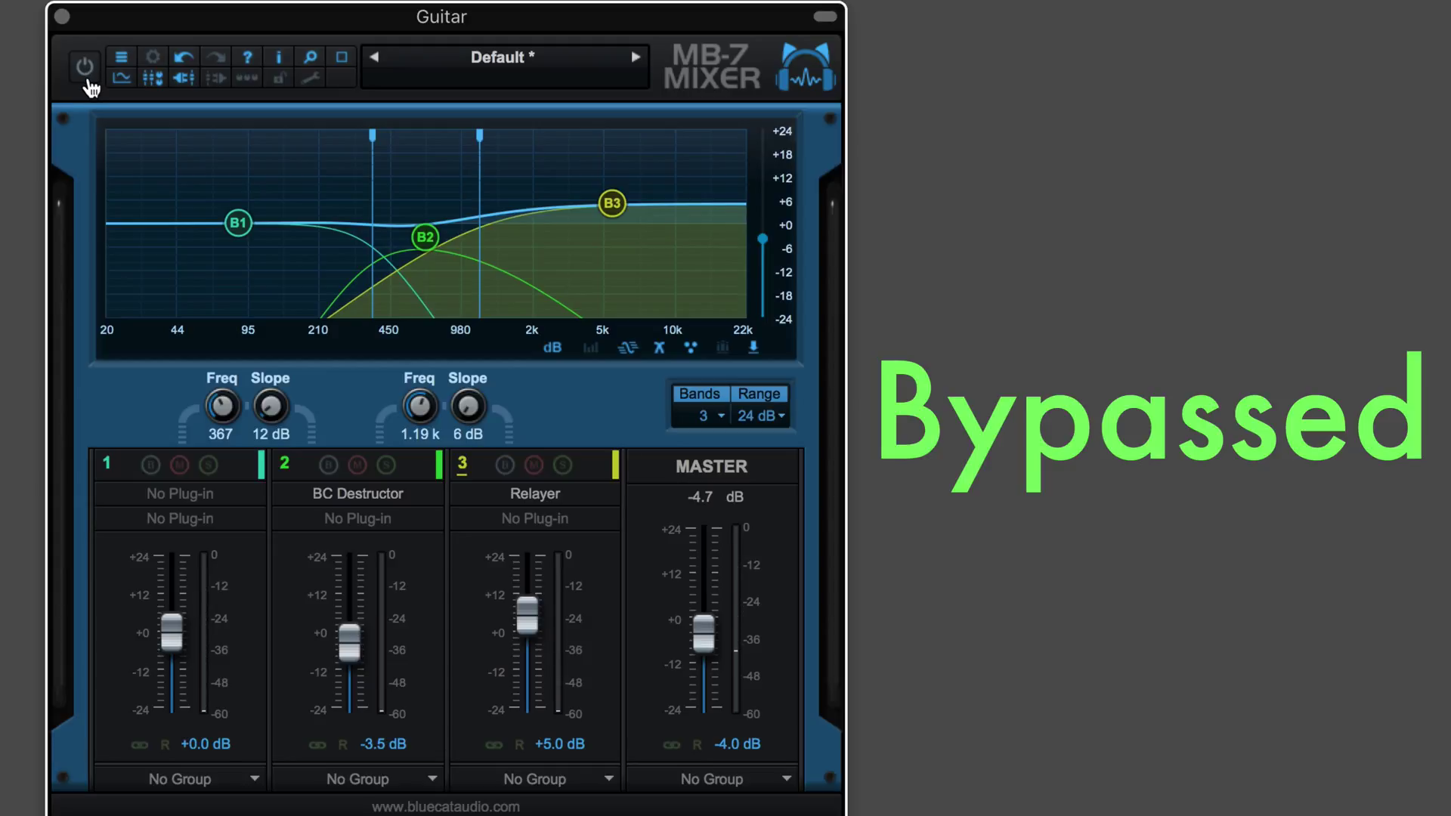
left_click(85, 68)
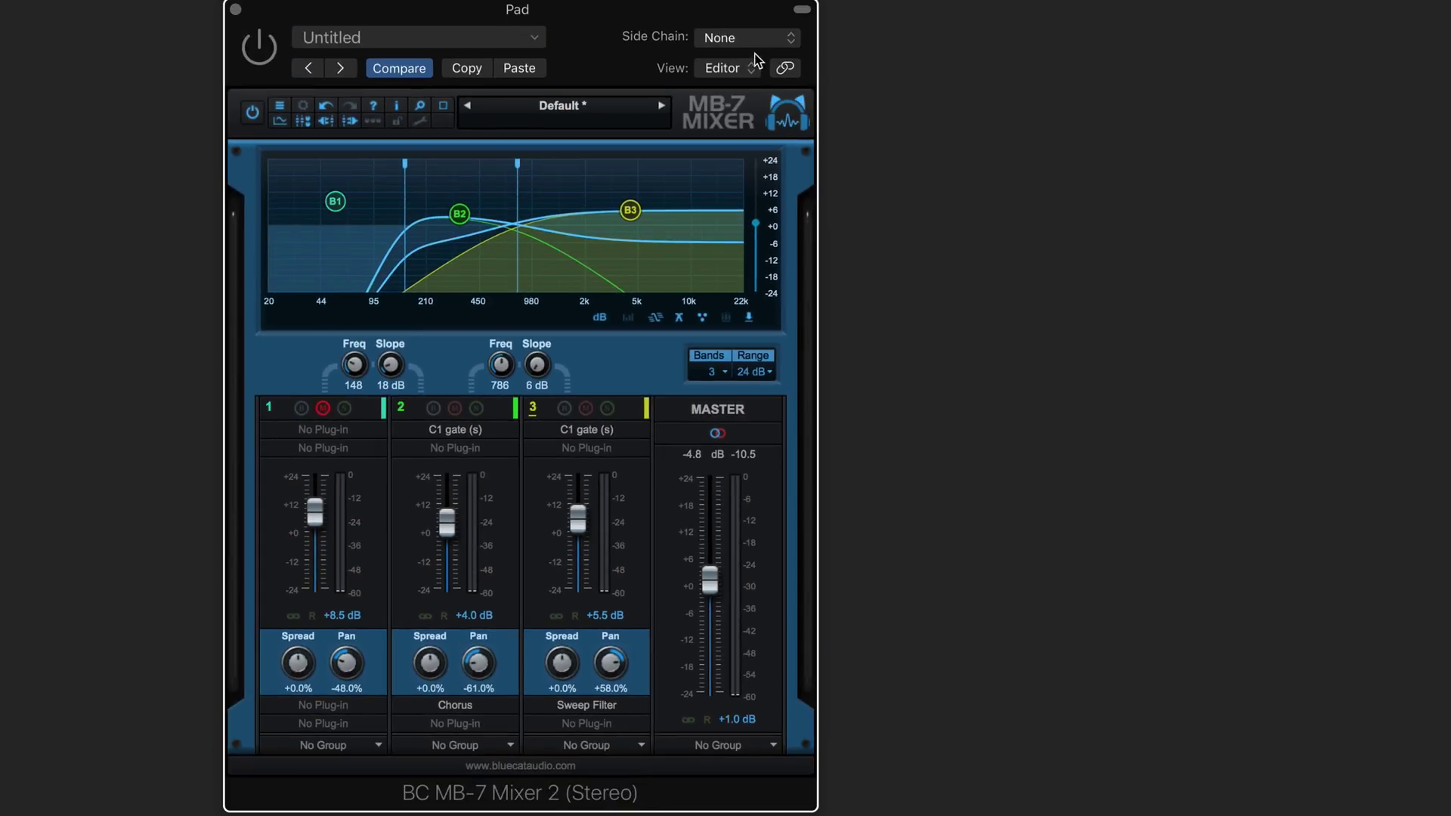
- Feed Hip Hop Old Kit Beat 02 into the side chain, enable band 2's C1 gate, and compare with bypass
left_click(748, 37)
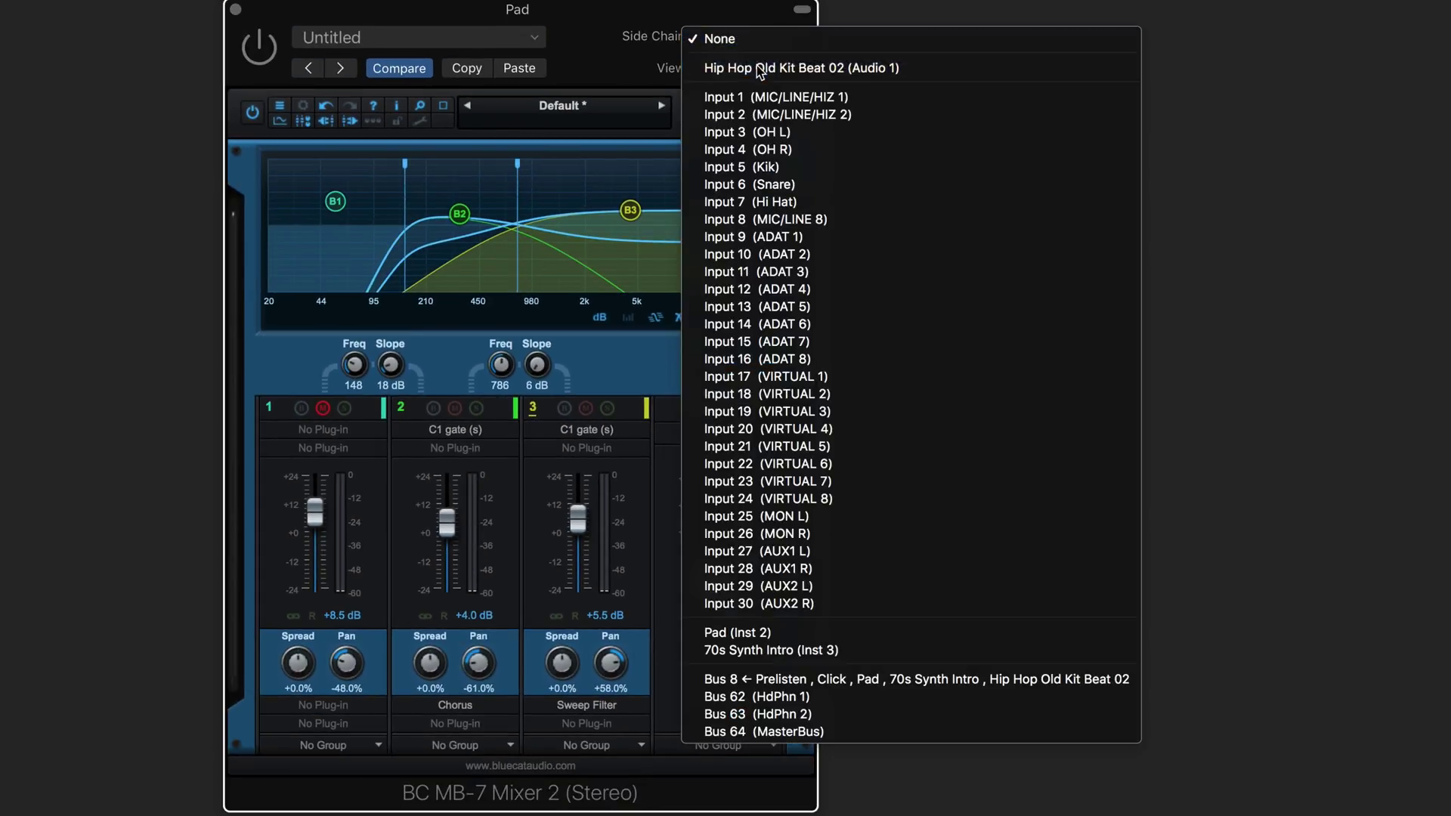
left_click(759, 68)
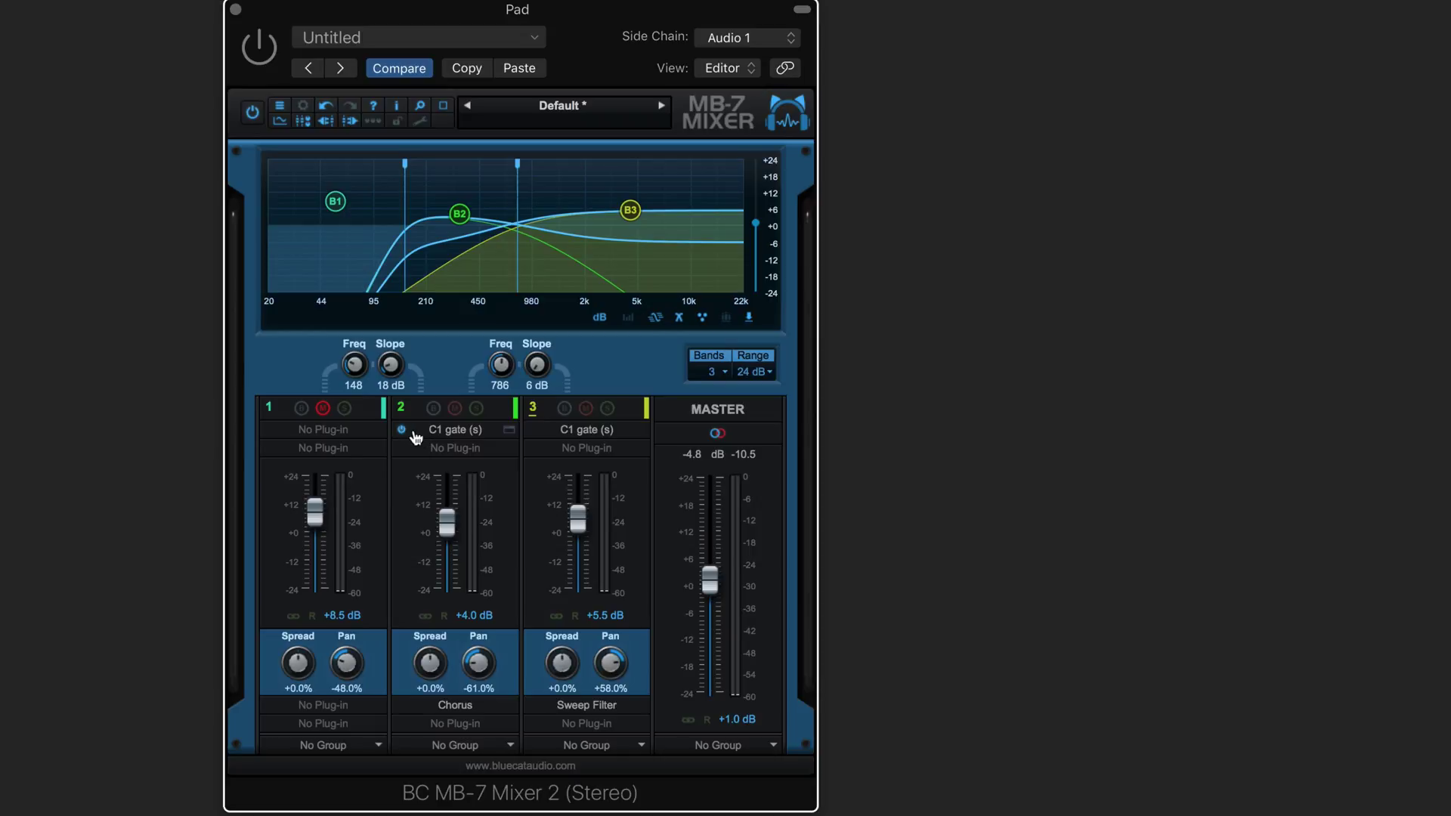
left_click(509, 432)
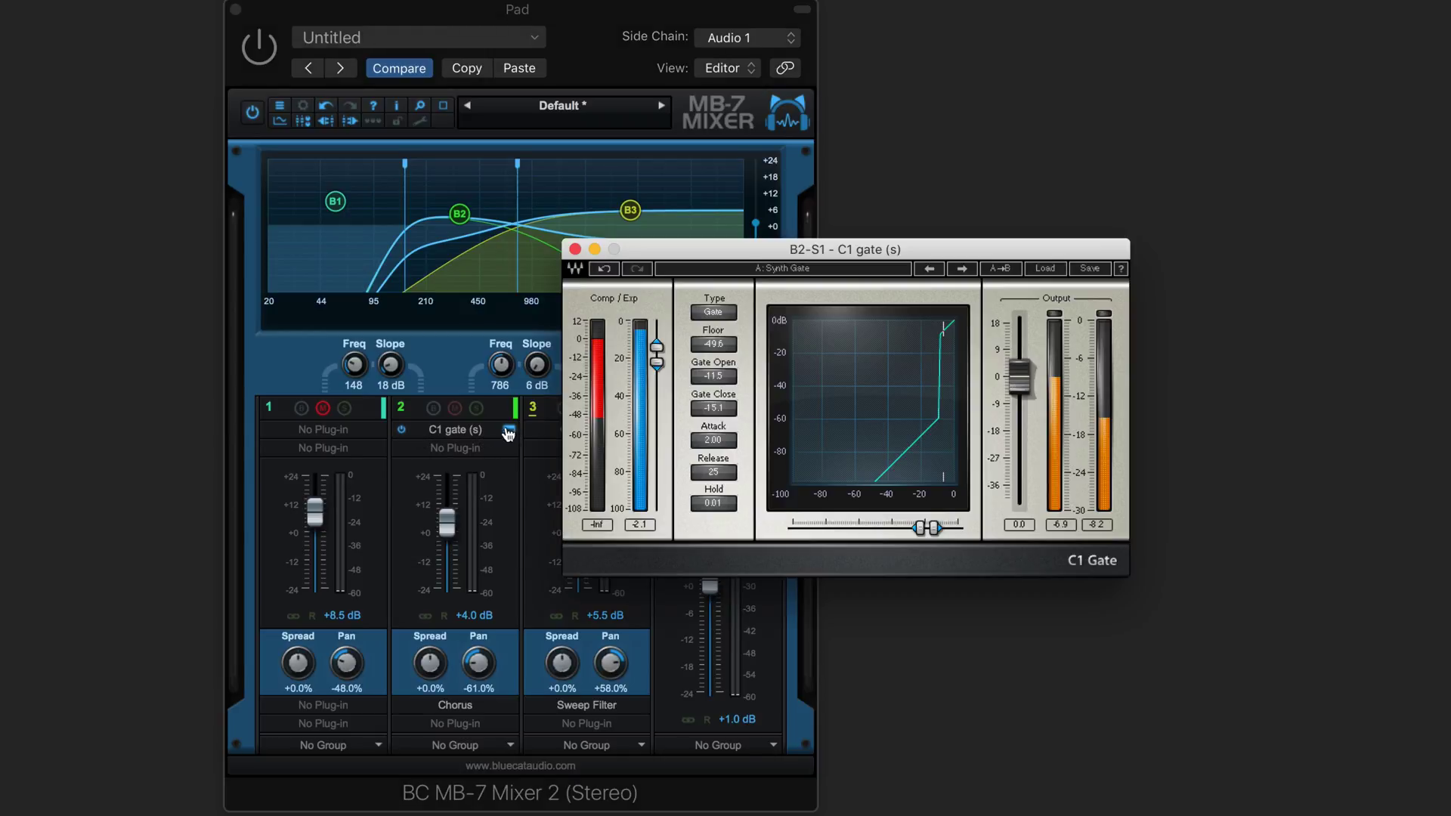
left_click(262, 49)
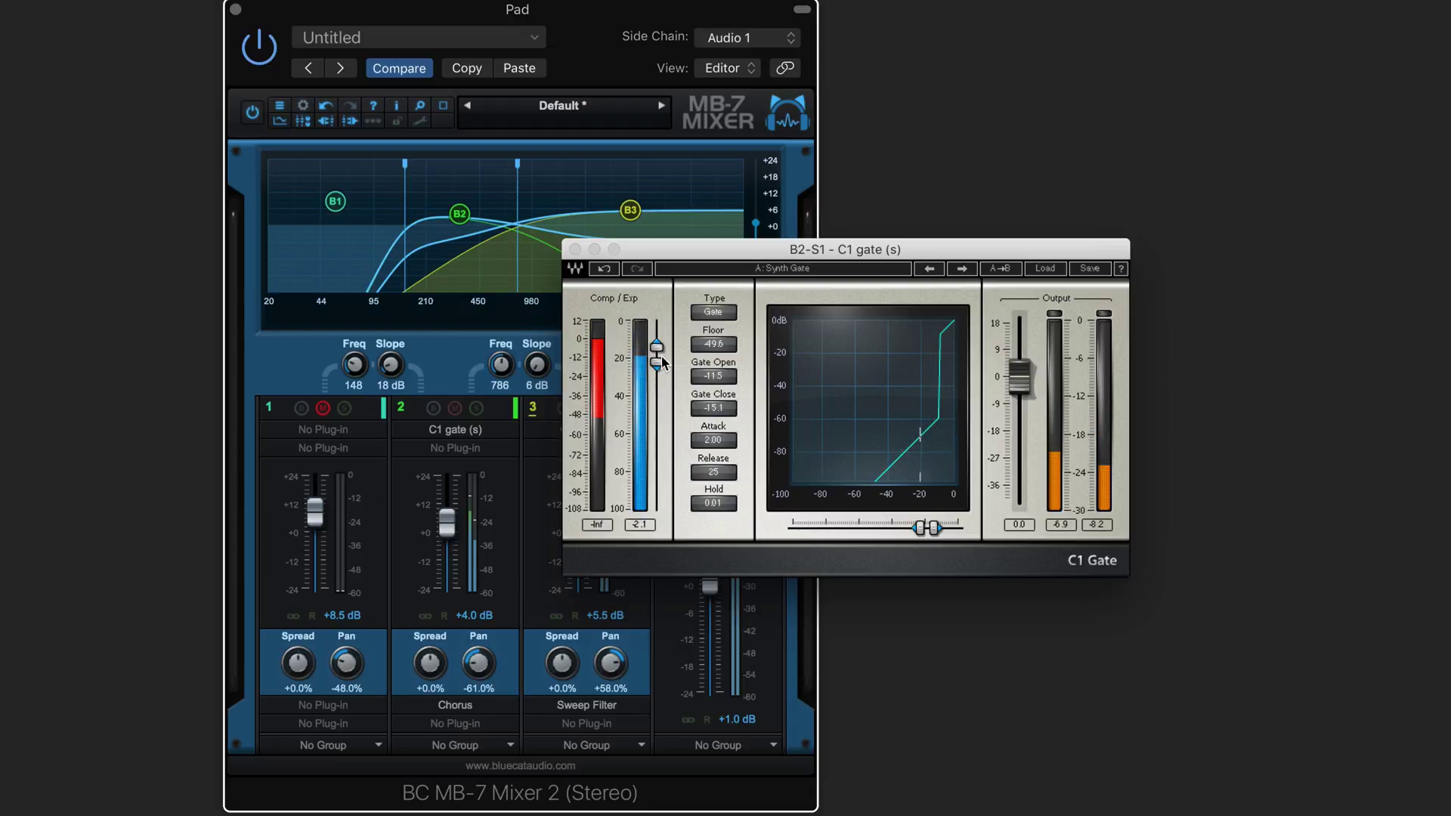
left_click(575, 249)
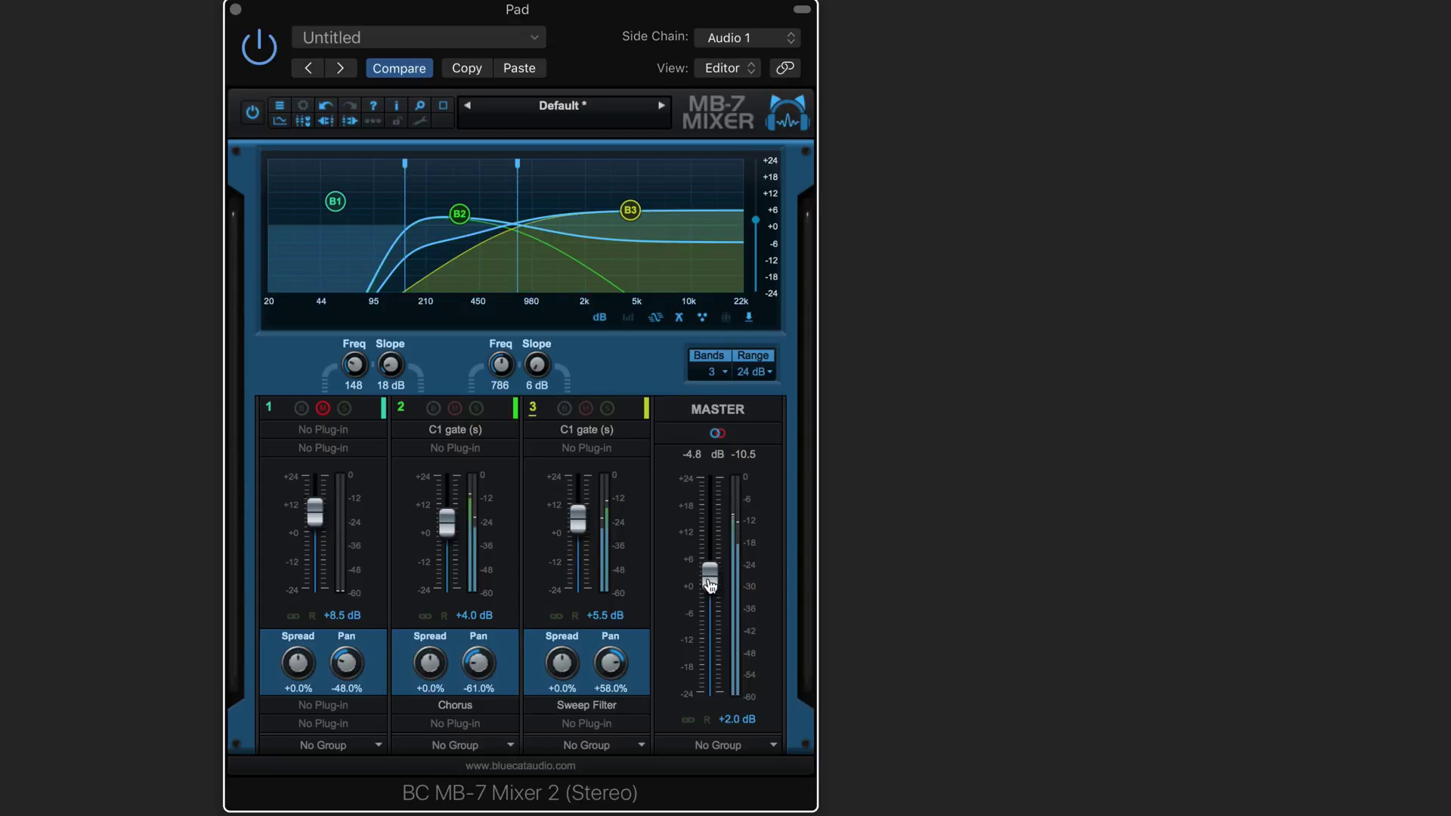
left_click(256, 117)
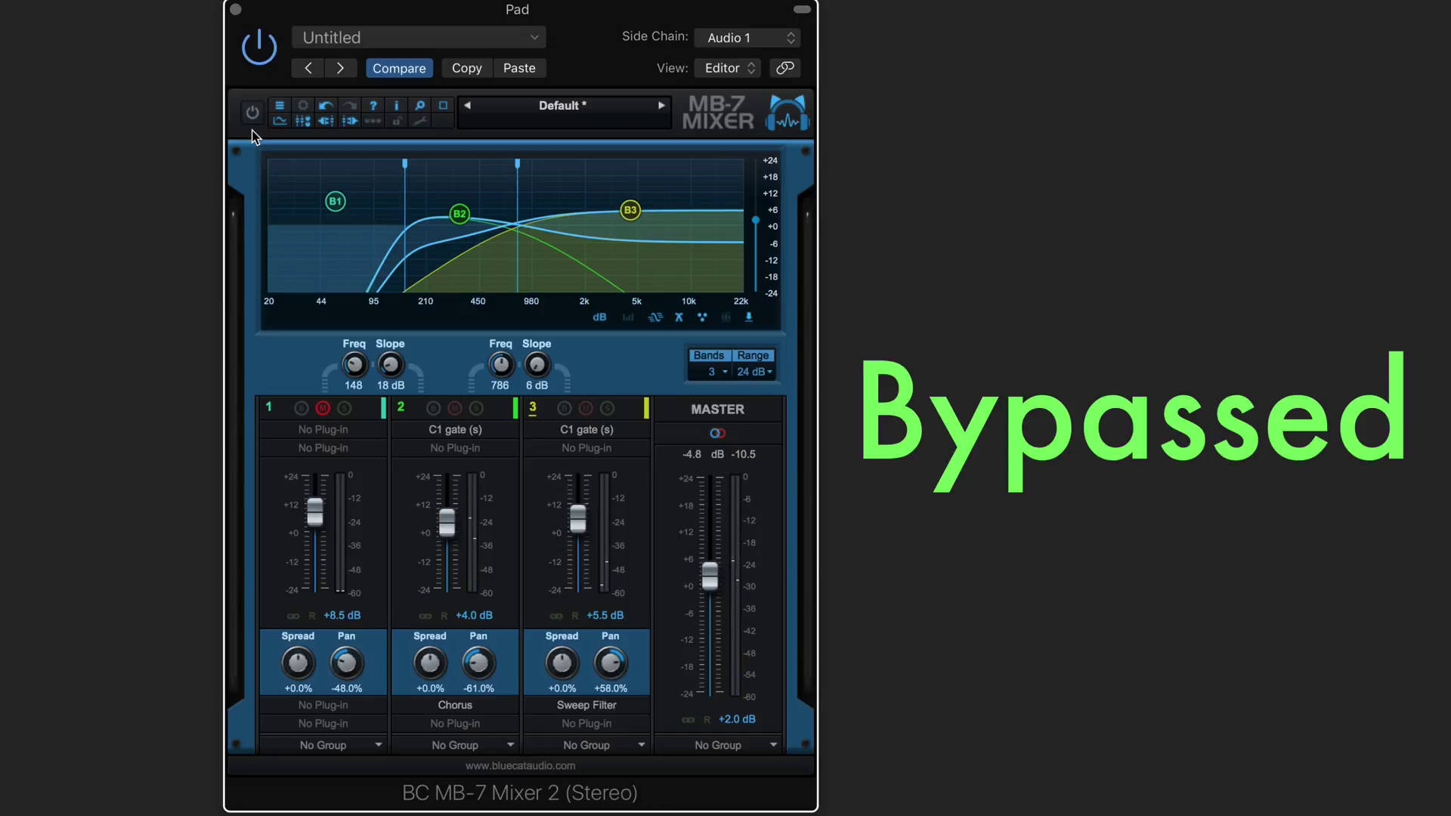
left_click(253, 119)
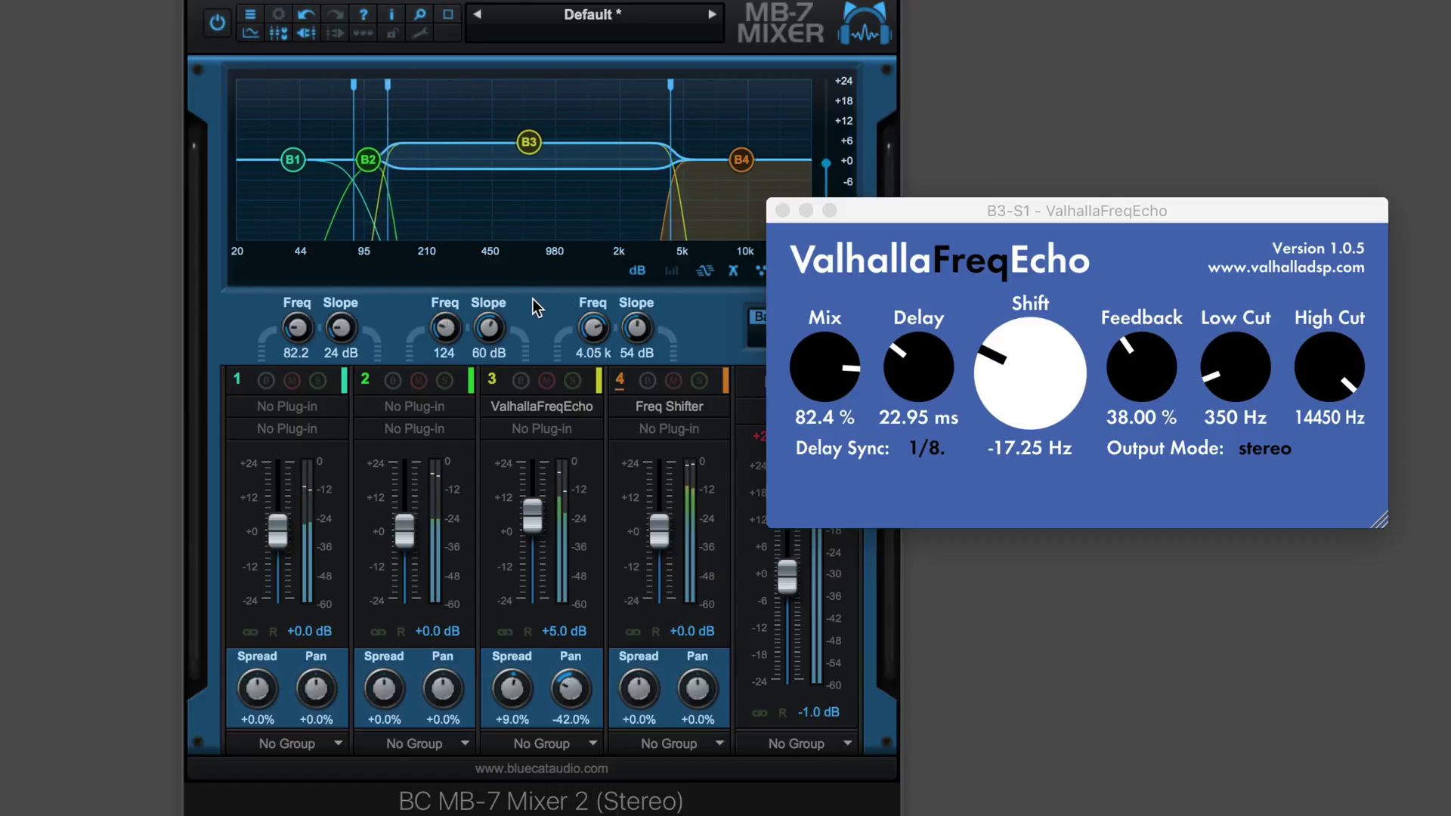
- Turn ValhallaFreqEcho's shift to -45.92 Hz and reveal the mapped-controls settings area
mouse_move(546, 417)
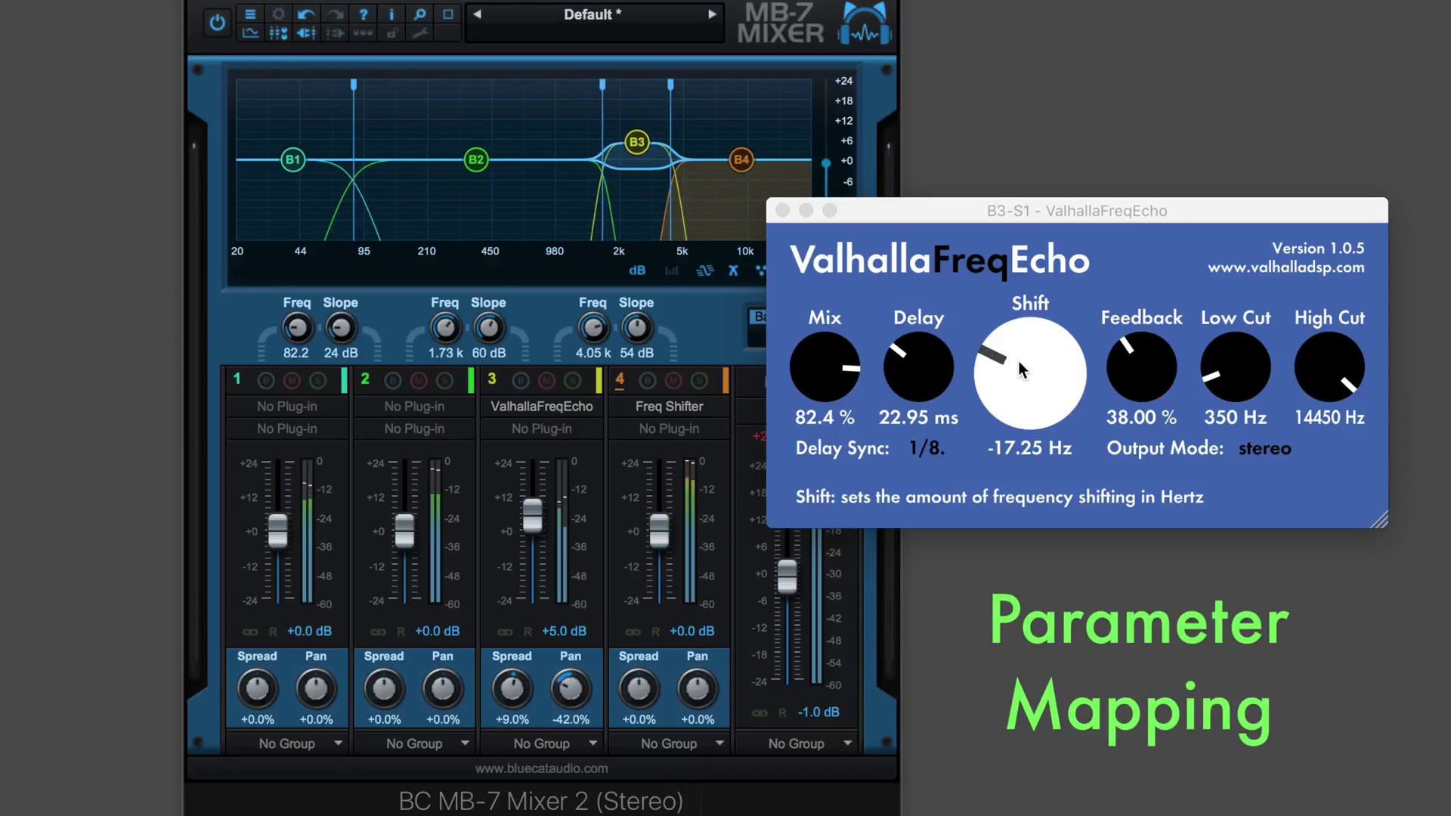
mouse_move(1018, 361)
left_mouse_down()
mouse_move(1011, 393)
mouse_move(1014, 369)
left_mouse_up()
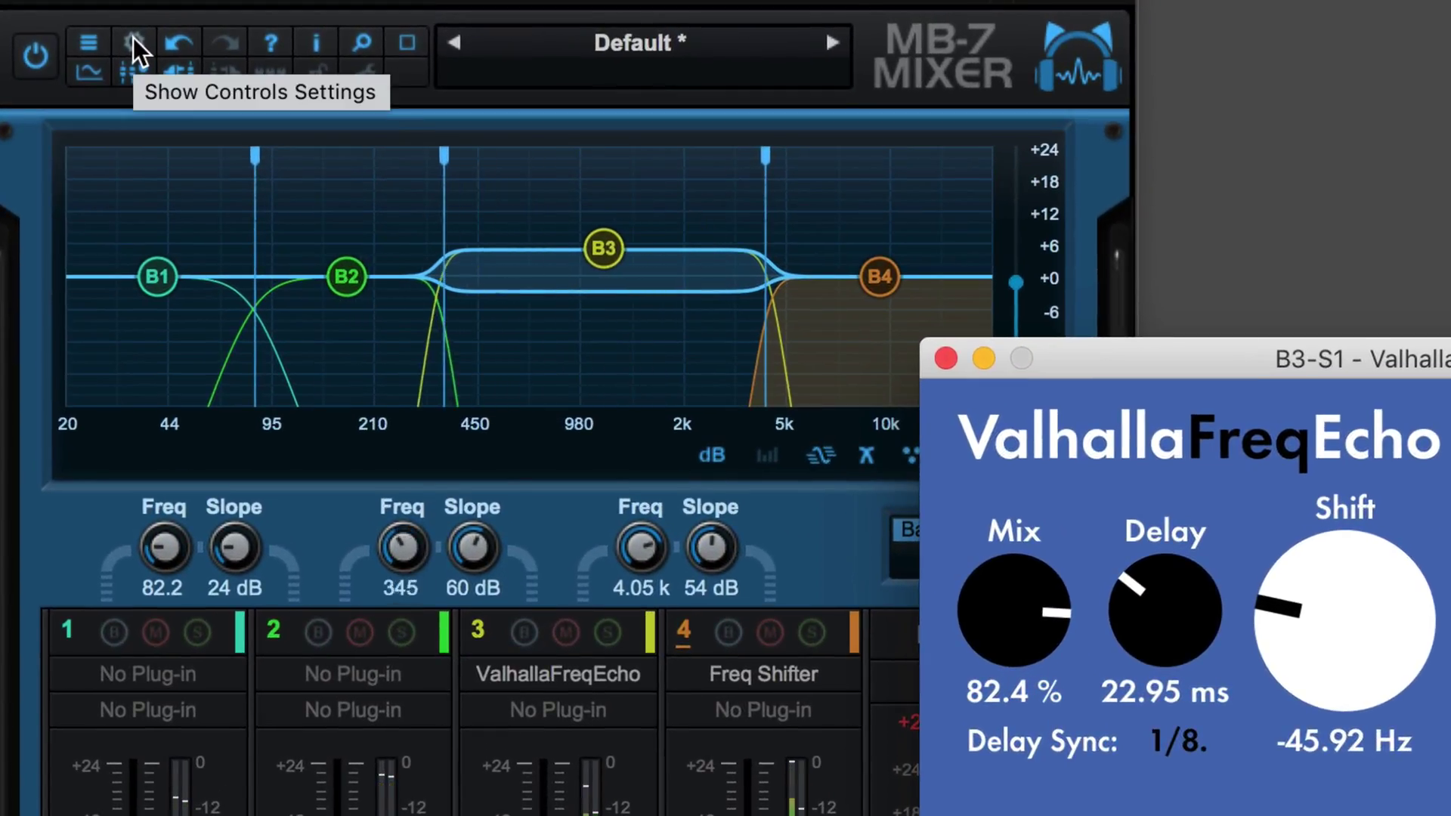
left_click(133, 39)
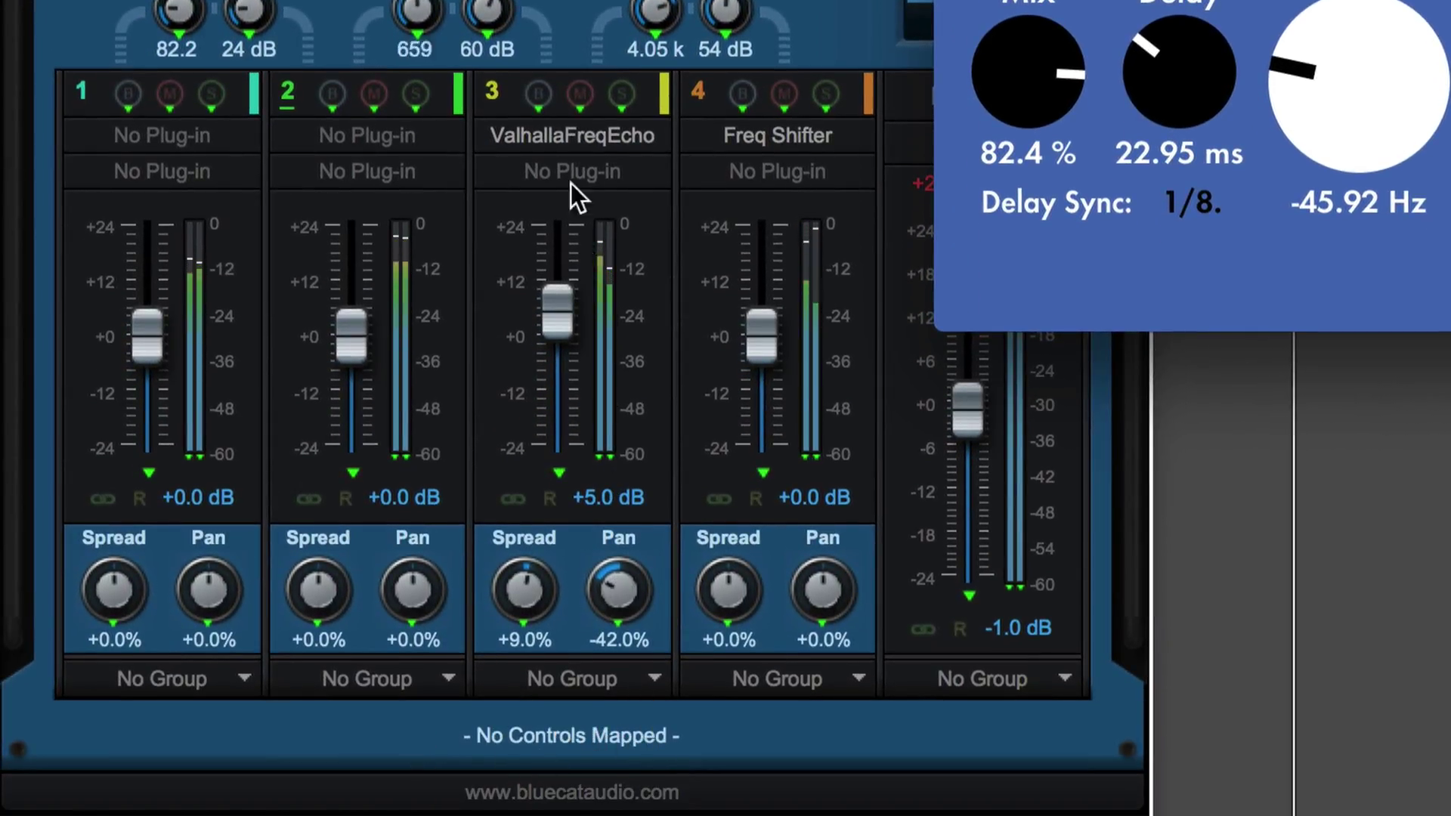
- Map FreqEcho's Shift parameter to mixer control 1 and set it to -16.49 Hz
right_click(576, 136)
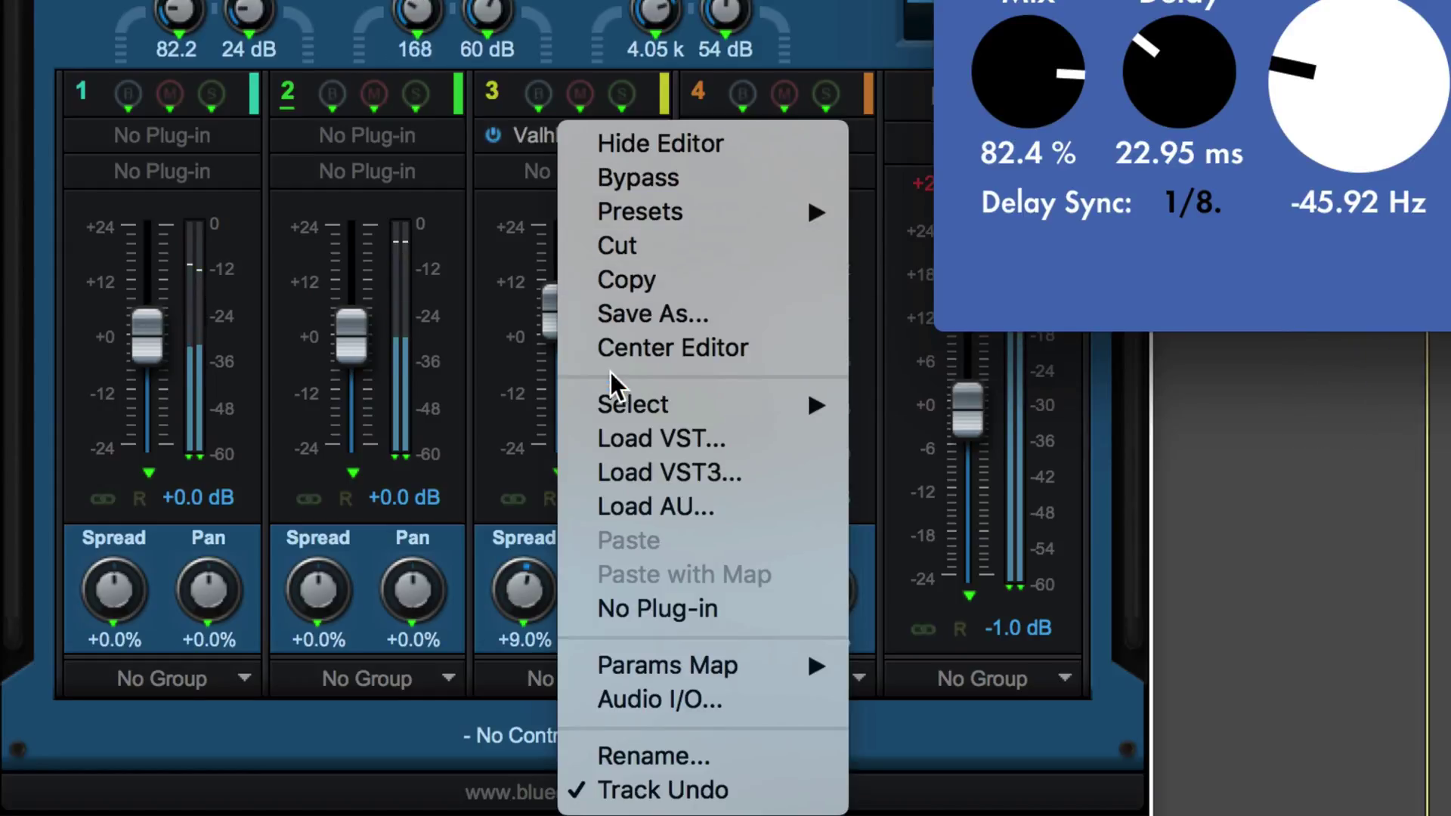
mouse_move(665, 665)
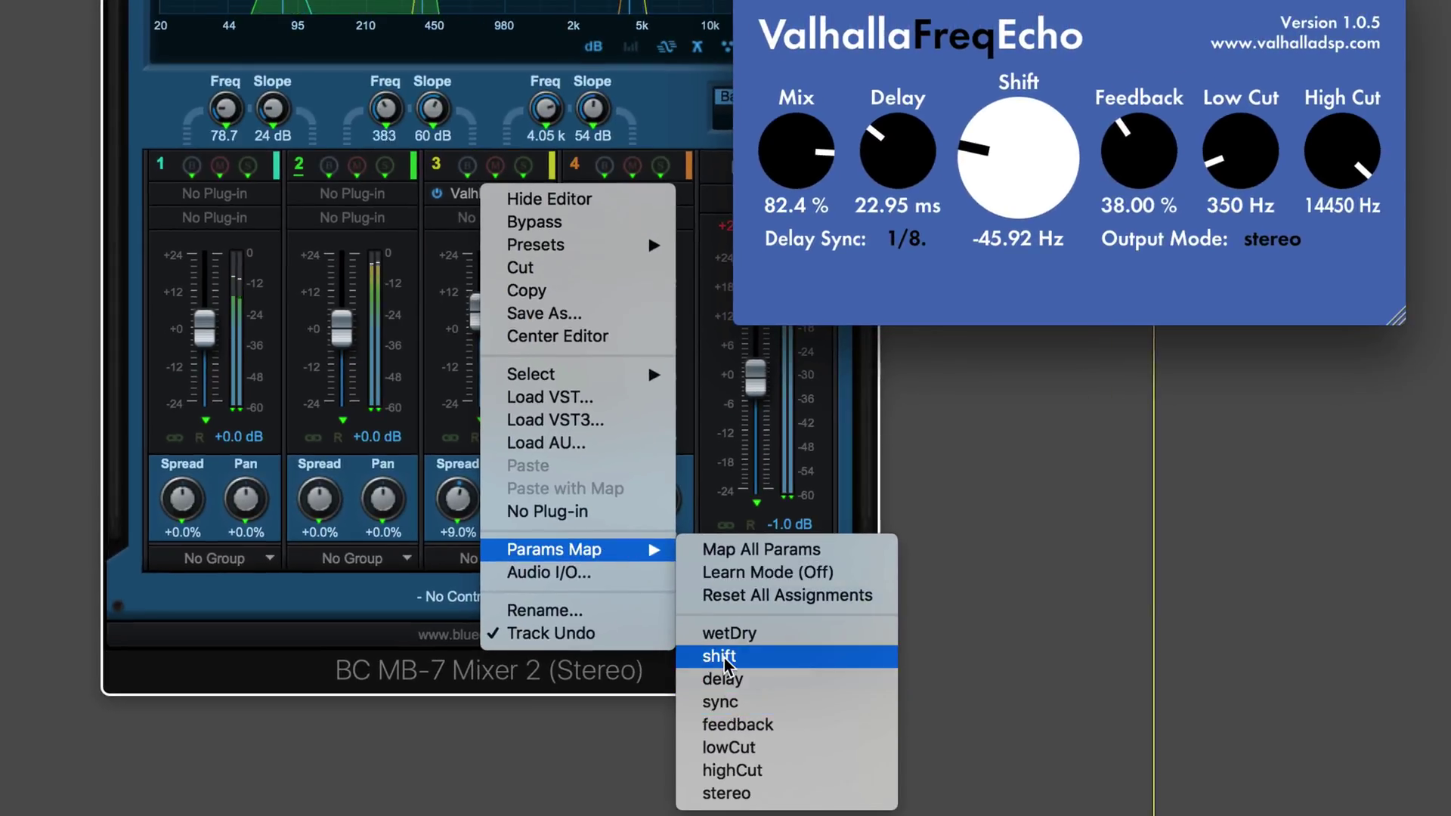
left_click(724, 657)
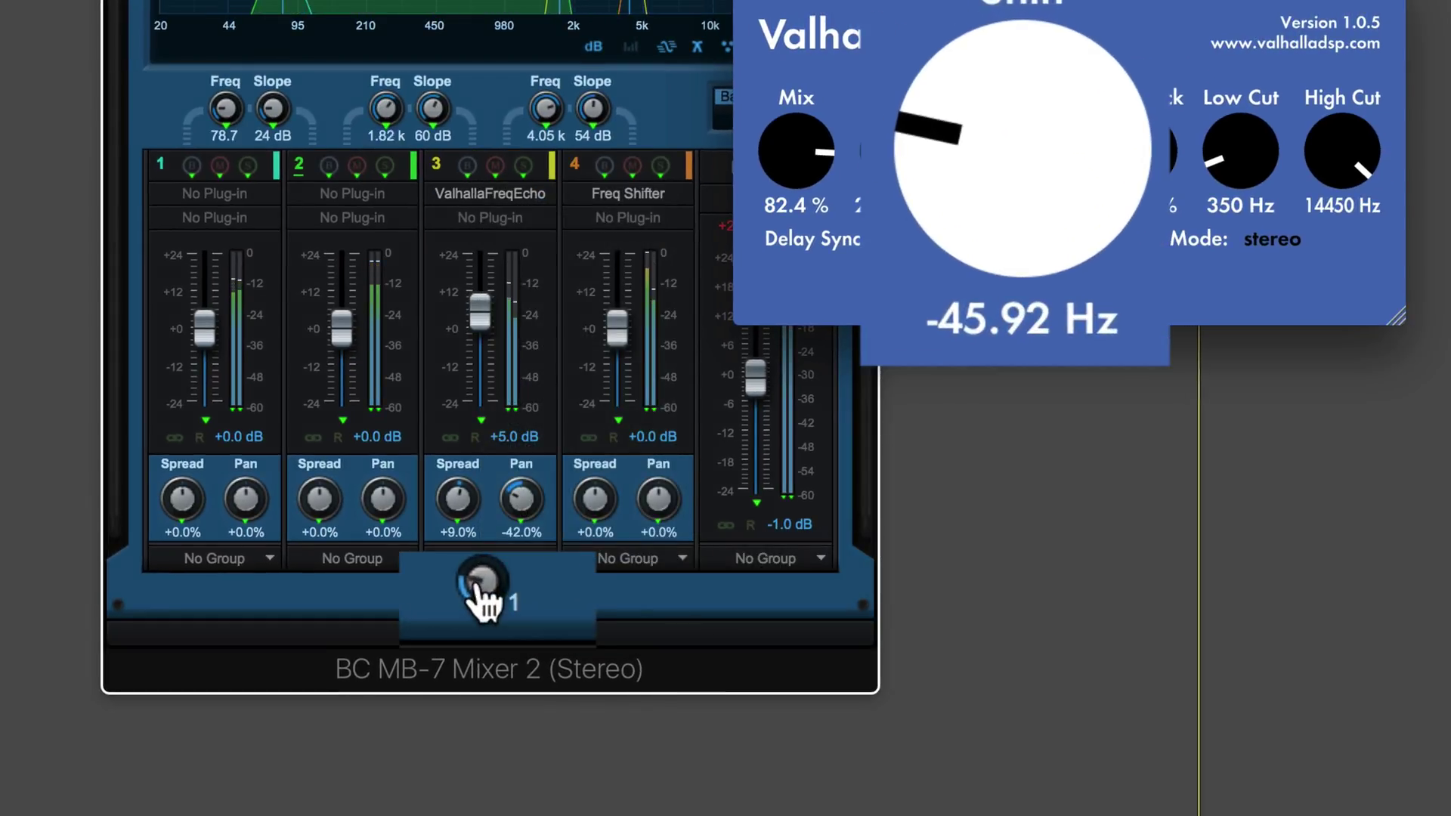
left_click_drag(483, 590, 480, 582)
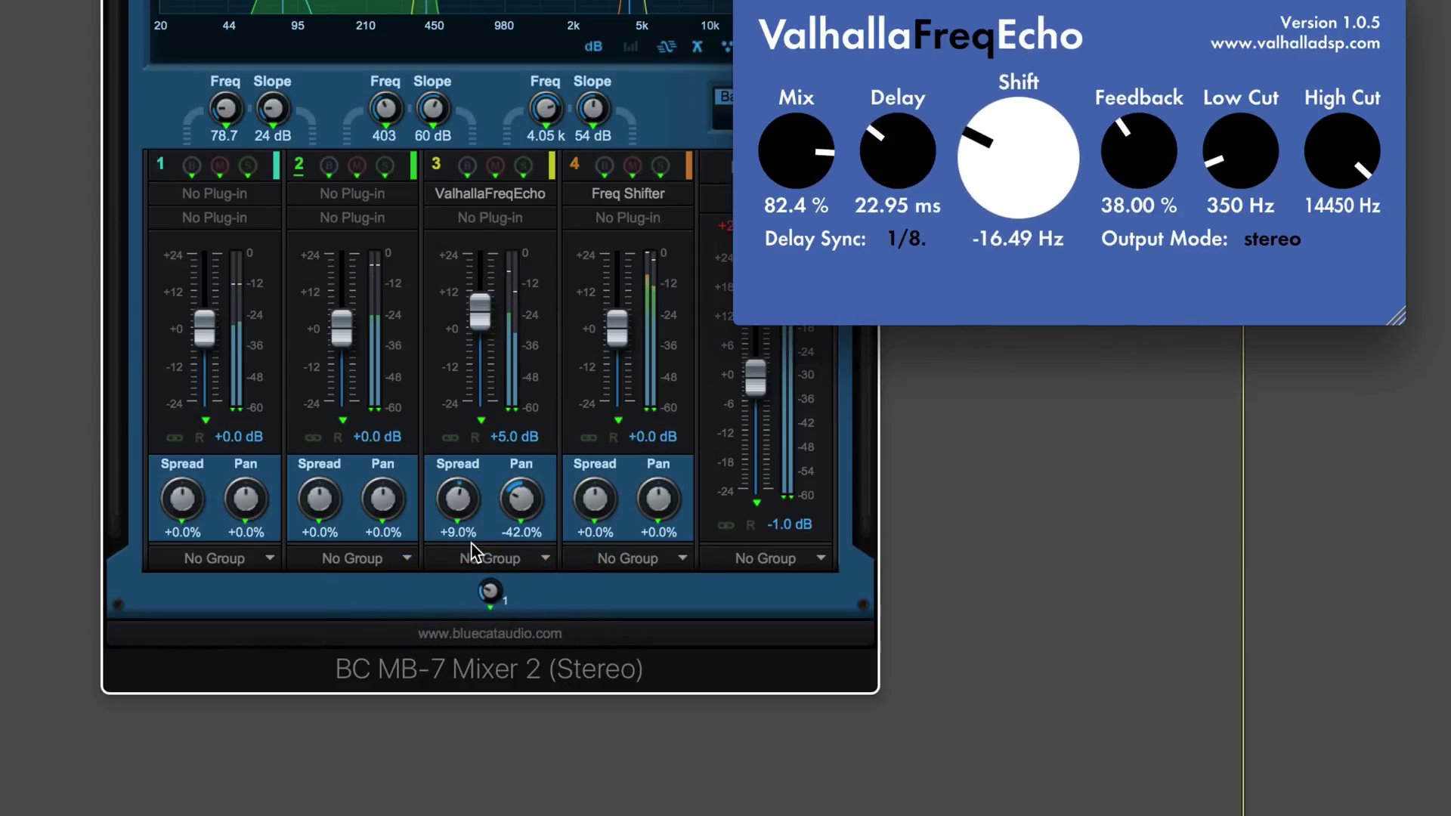
- Map FreqEcho's Feedback parameter to mixer control 2 and set it to 36 %
right_click(484, 194)
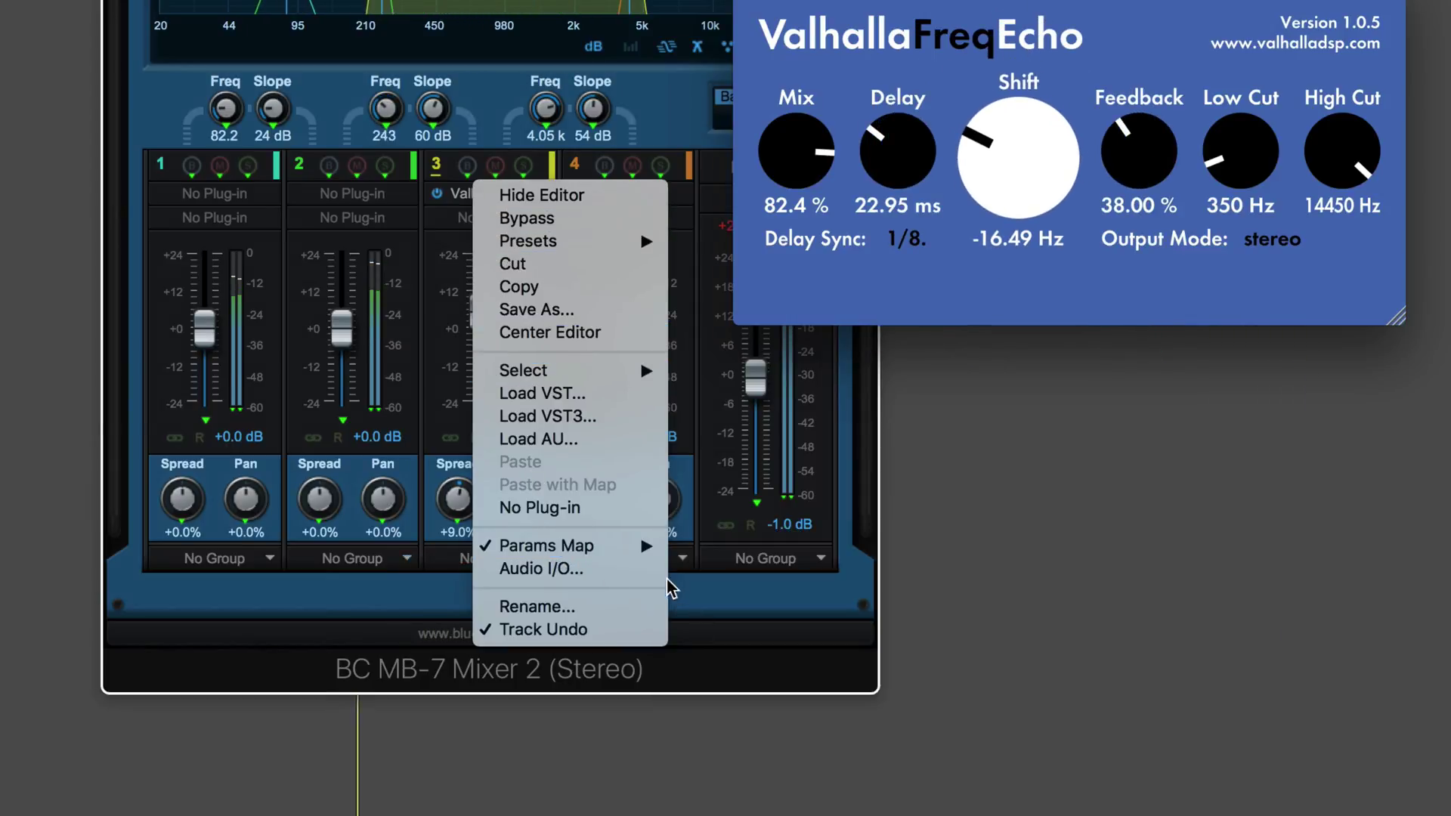
mouse_move(650, 546)
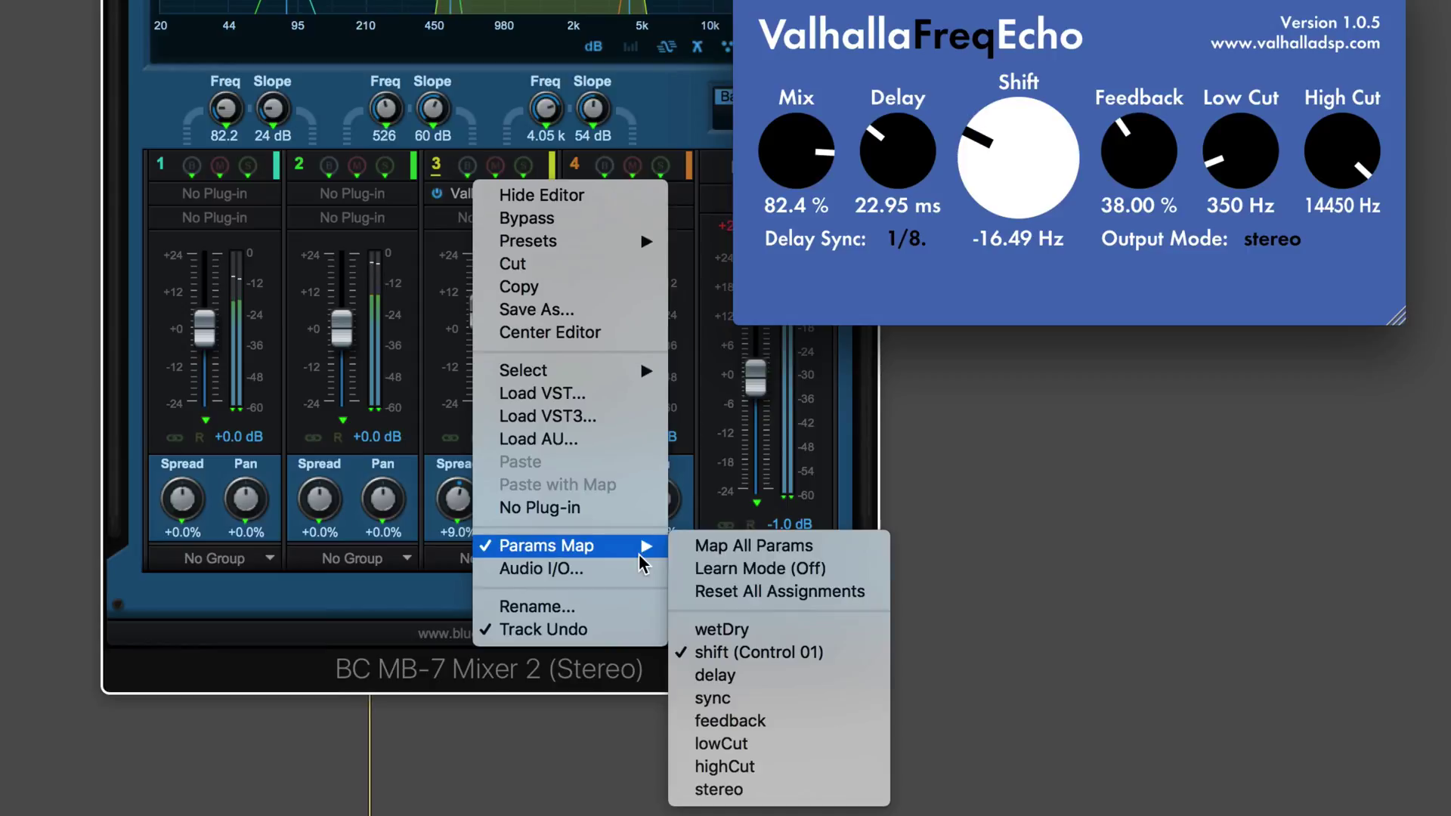
left_click(737, 724)
mouse_move(508, 597)
left_mouse_down()
mouse_move(492, 638)
mouse_move(489, 601)
left_mouse_up()
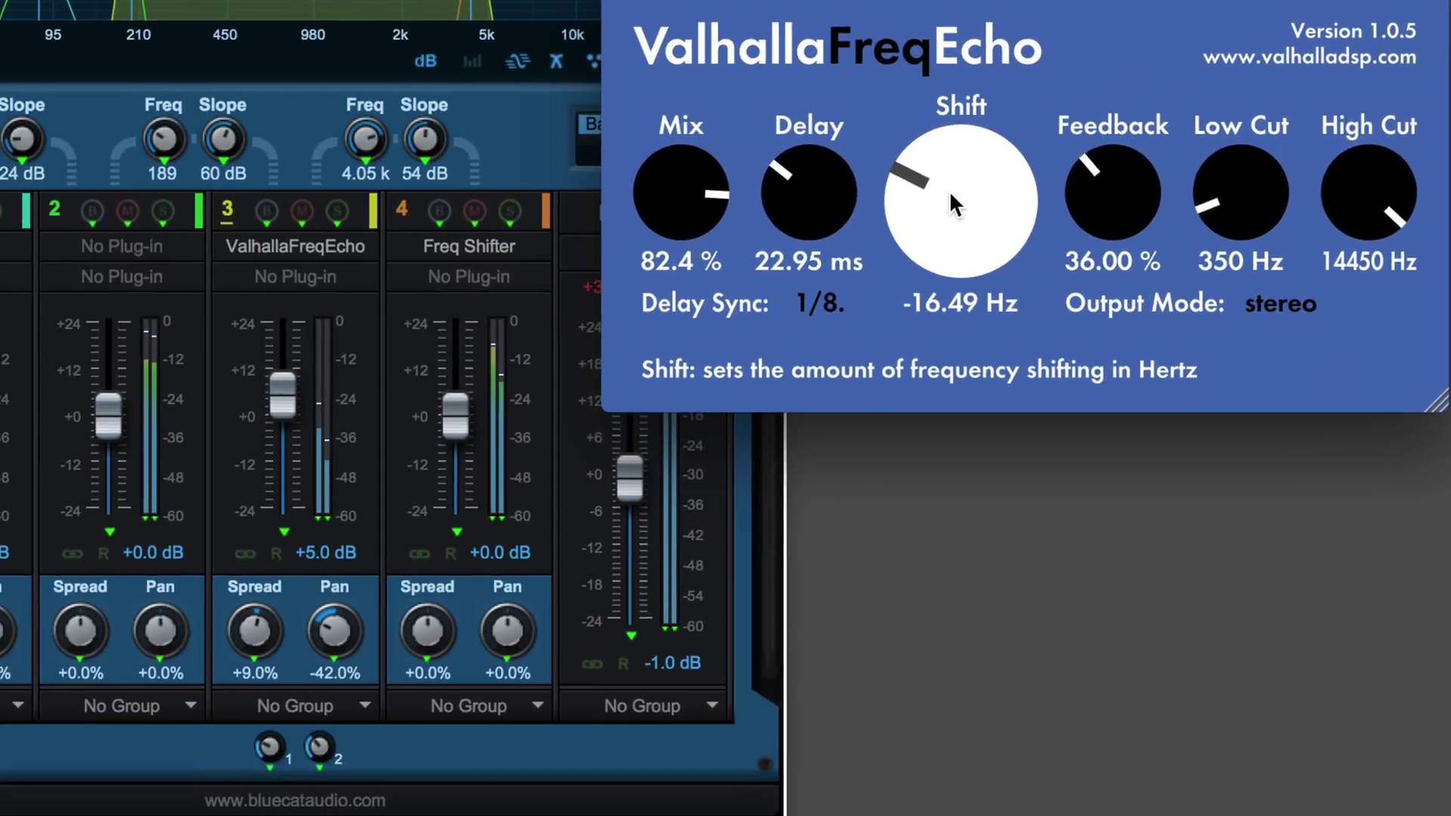
- Sweep mapped knobs 1 and 2, ending FreqEcho at -344.39 Hz shift and 26.21% feedback
left_click_drag(1009, 149, 968, 214)
left_click_drag(896, 272, 771, 334)
left_click_drag(1173, 189, 983, 1)
left_click_drag(1183, 106, 1058, 133)
left_click_drag(1006, 189, 874, 417)
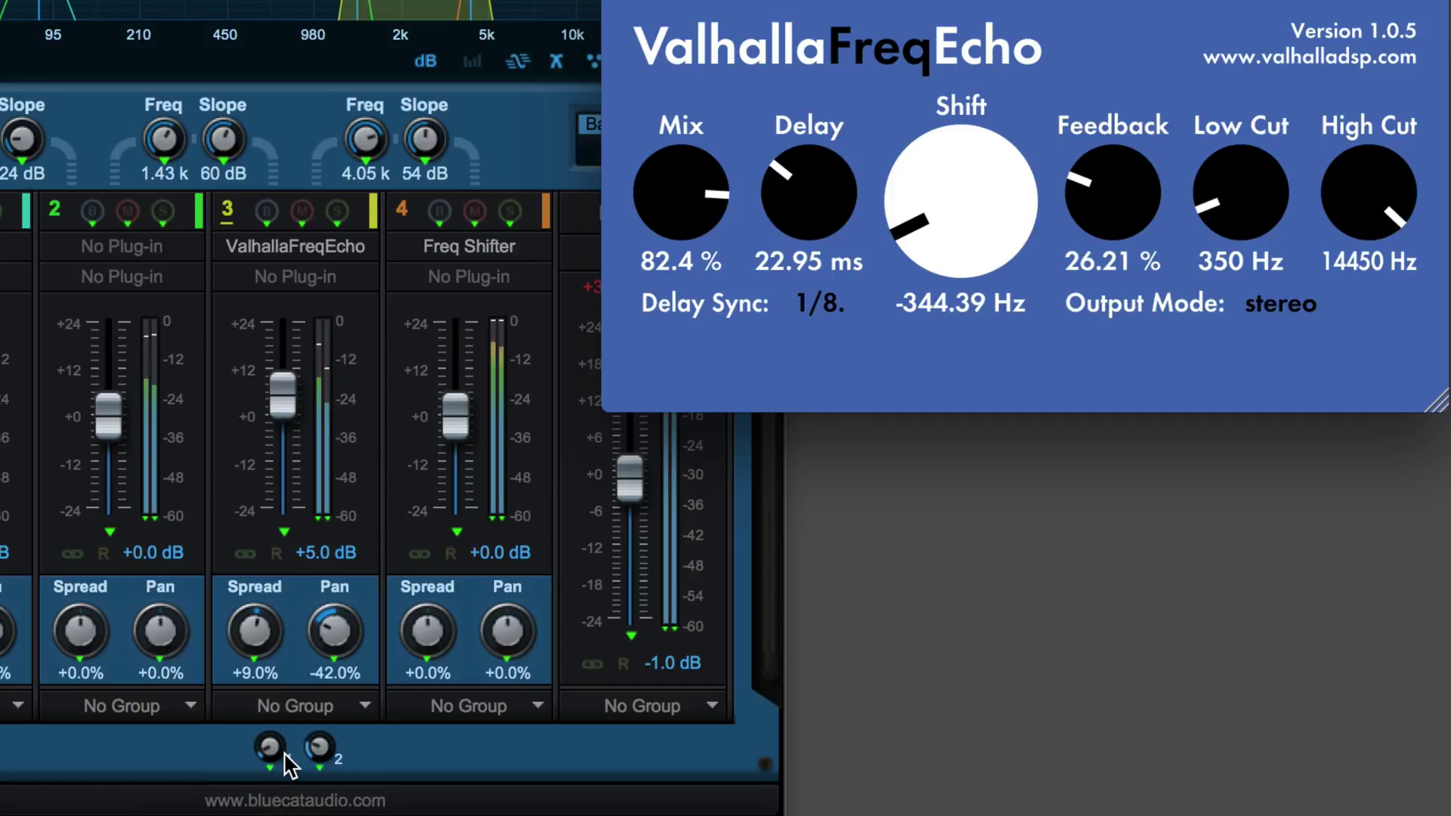
- View the FreqEcho slot's Params Map options, then switch to the 7 Bands Mixer instance
right_click(284, 253)
mouse_move(349, 699)
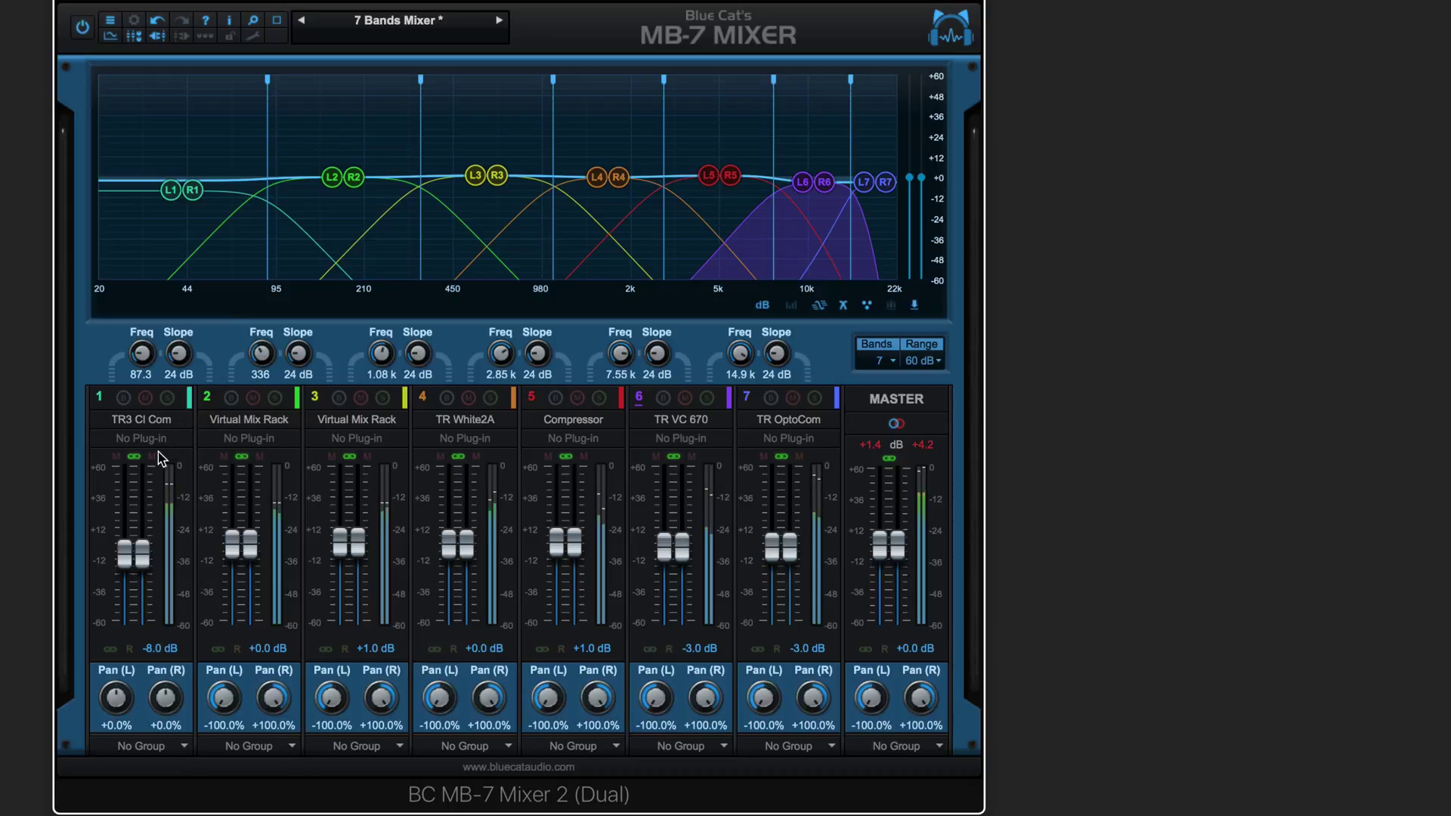
- Show the ranges of bands 1, 2 and 4, and inspect band 1's TR3 Cl Com compressor
left_click(126, 556)
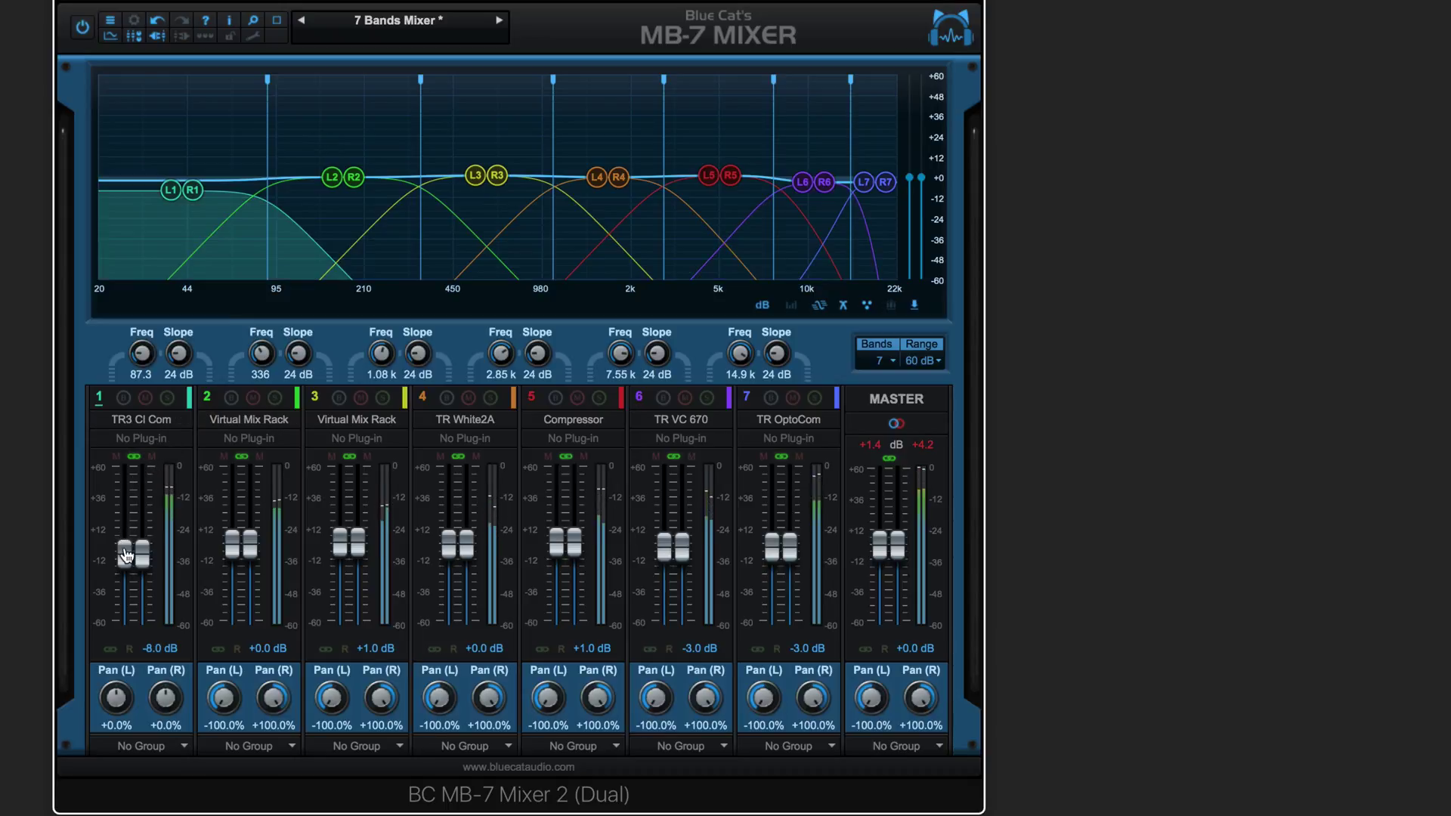
left_click(241, 558)
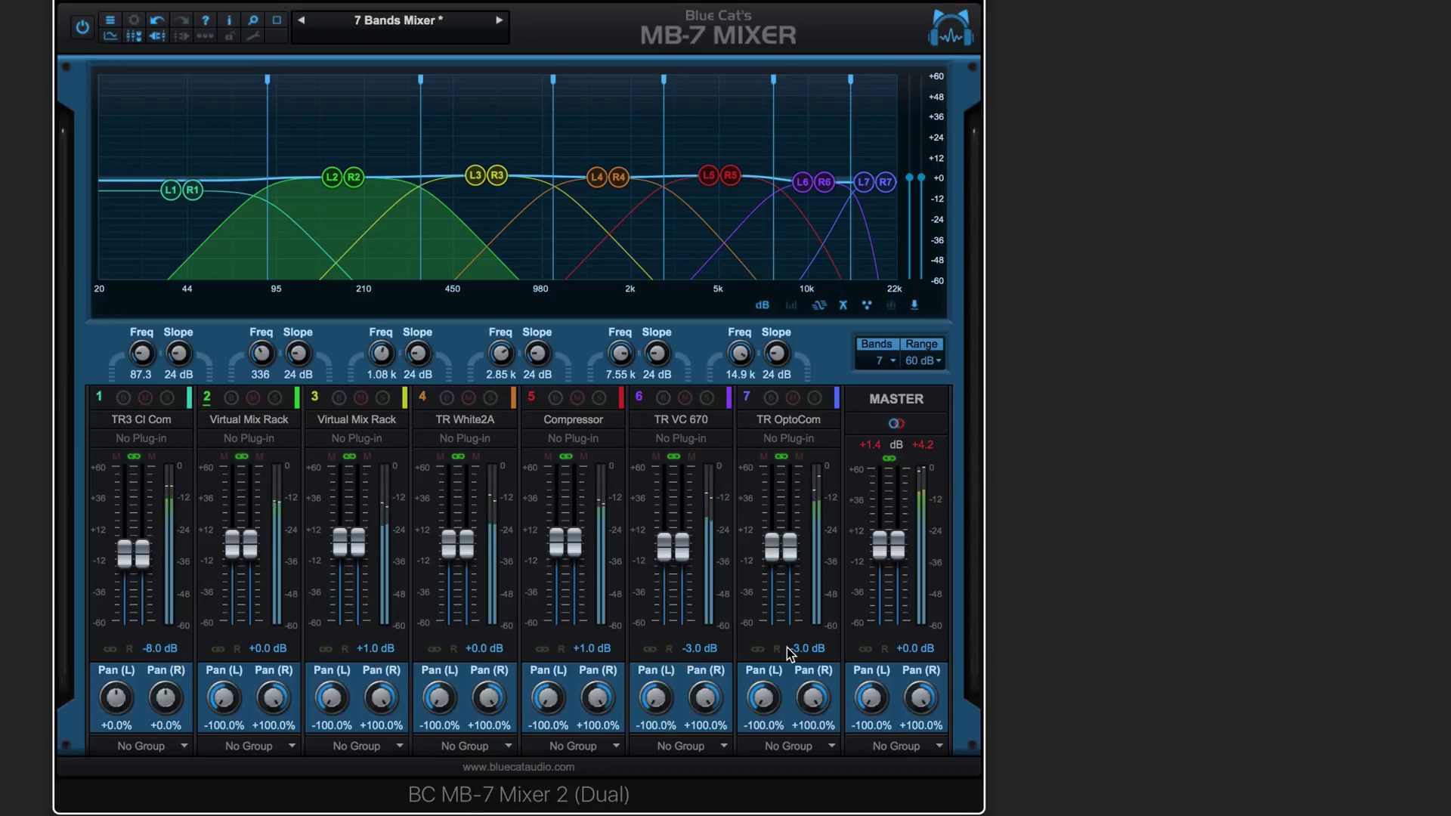
left_click(454, 544)
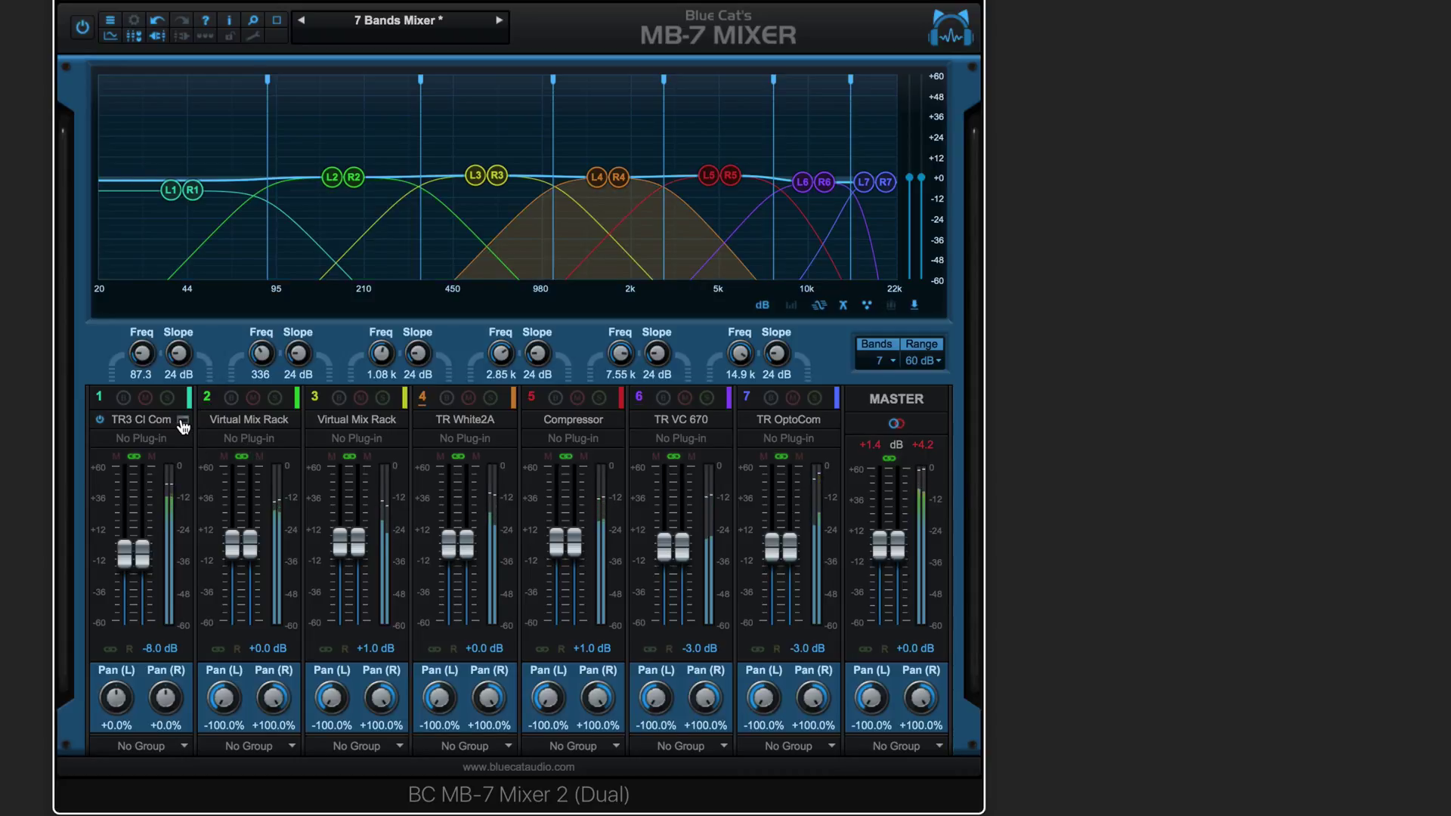
left_click(183, 421)
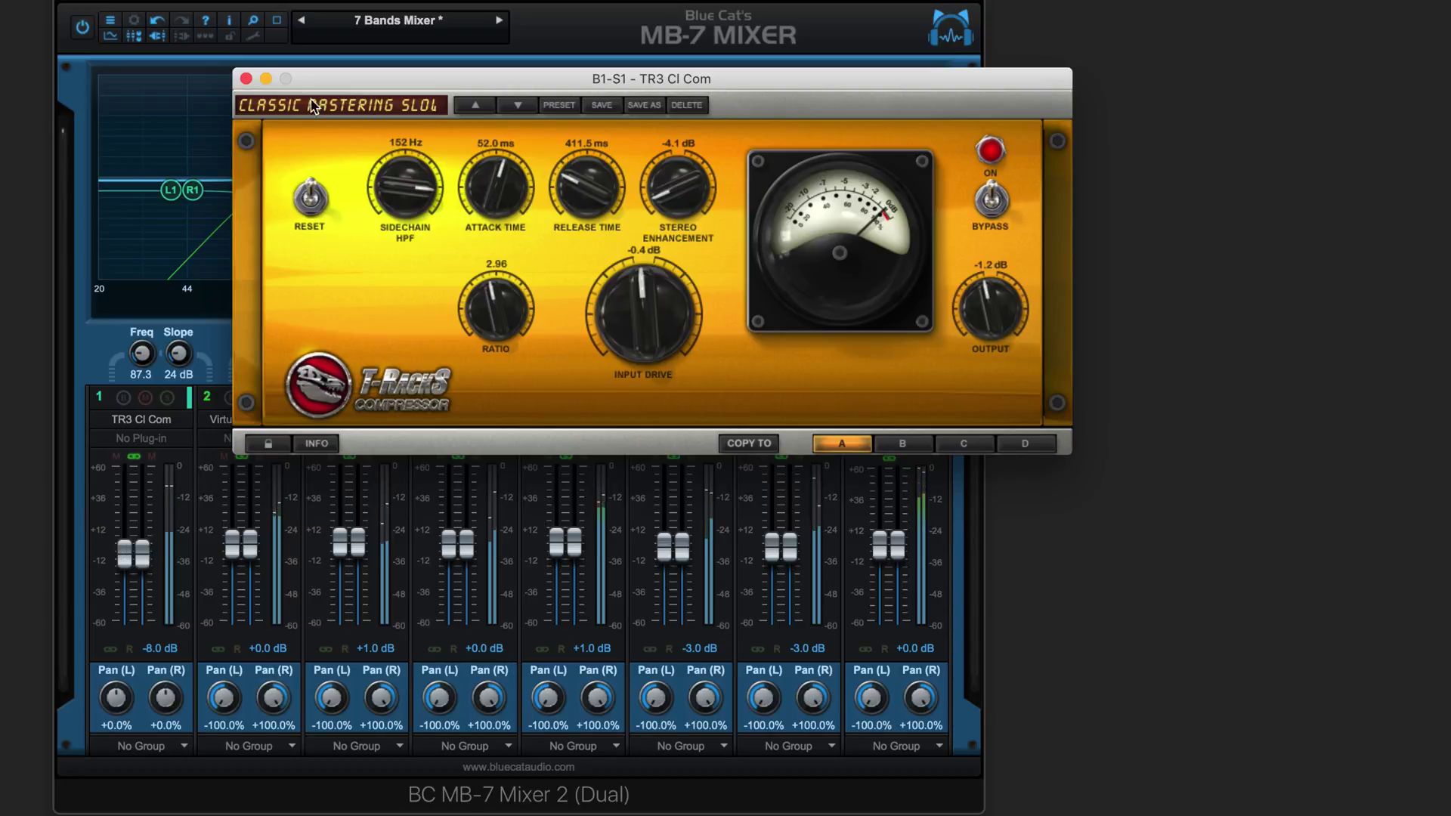
left_click(245, 79)
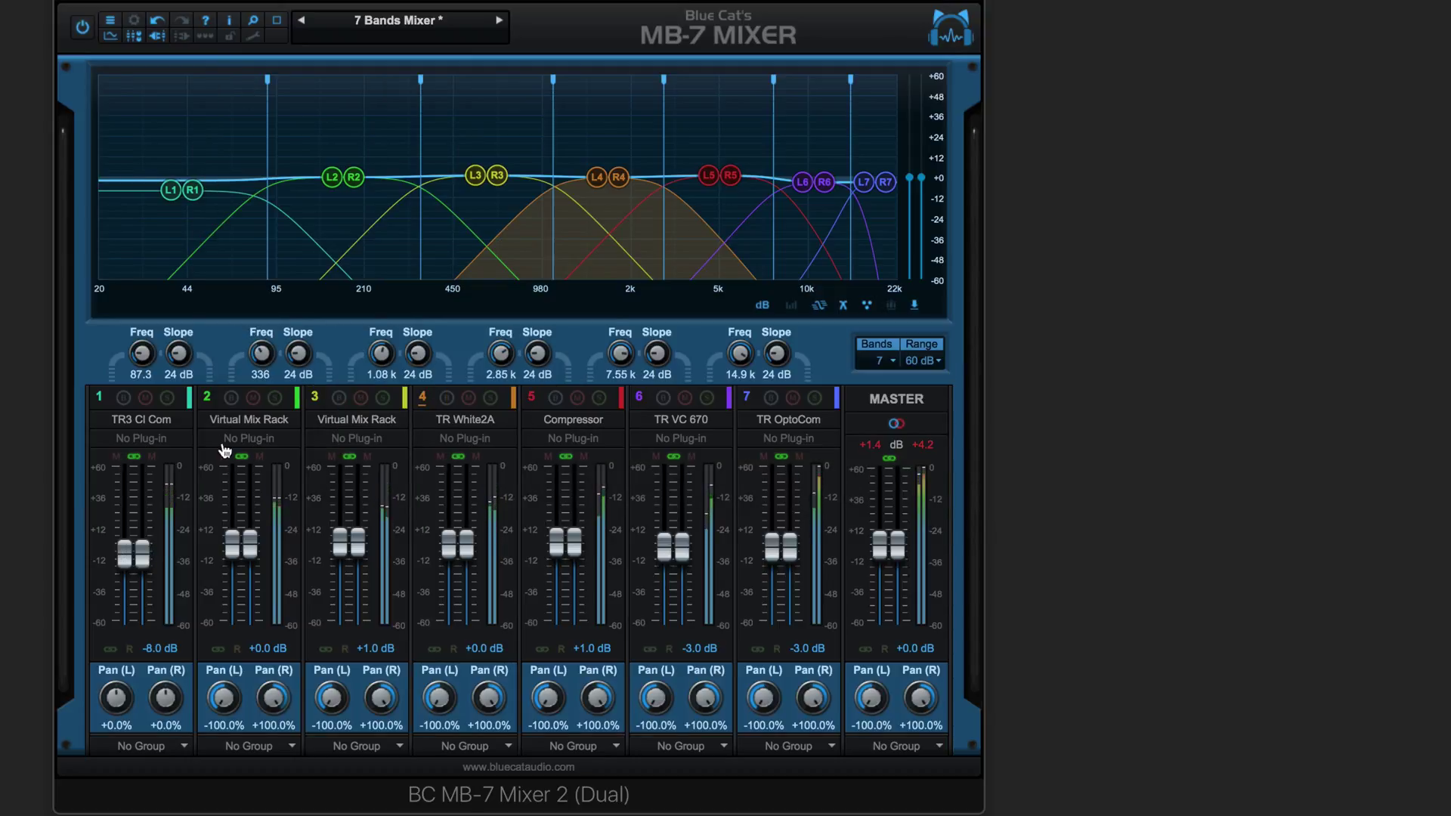
- Inspect the Virtual Mix Rack editors on bands 2 and 3
mouse_move(292, 427)
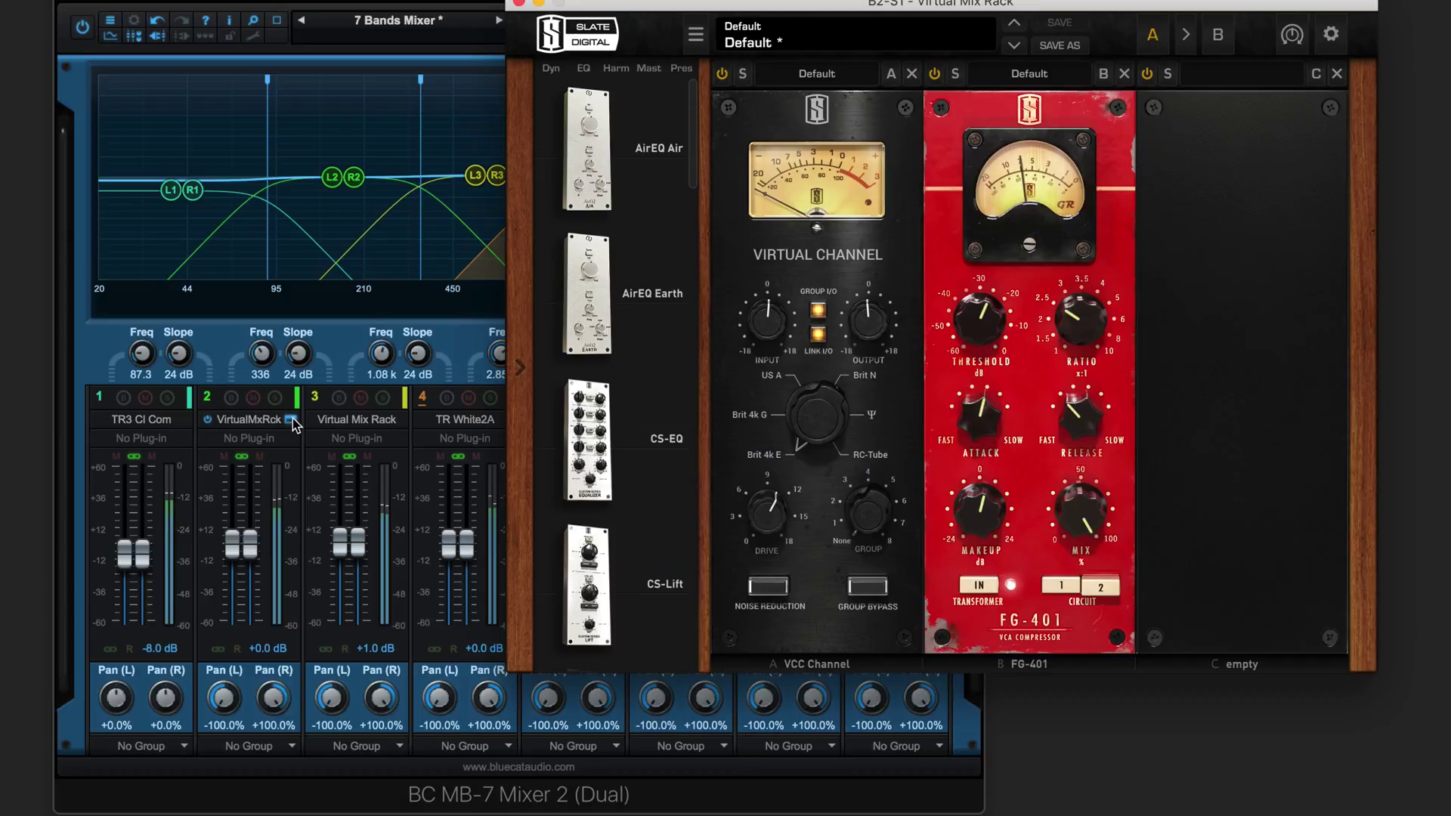
left_click(292, 419)
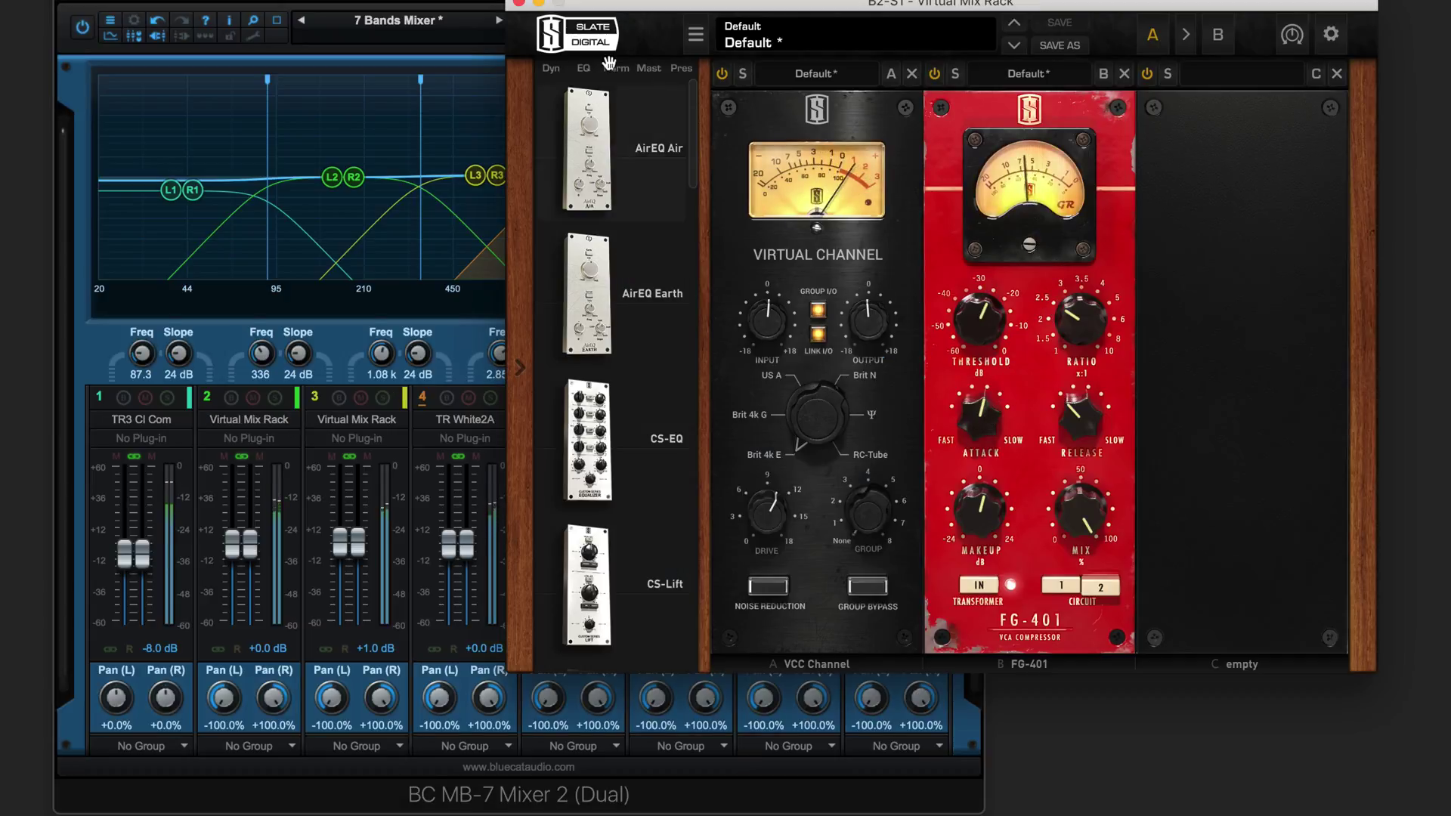
left_click(518, 3)
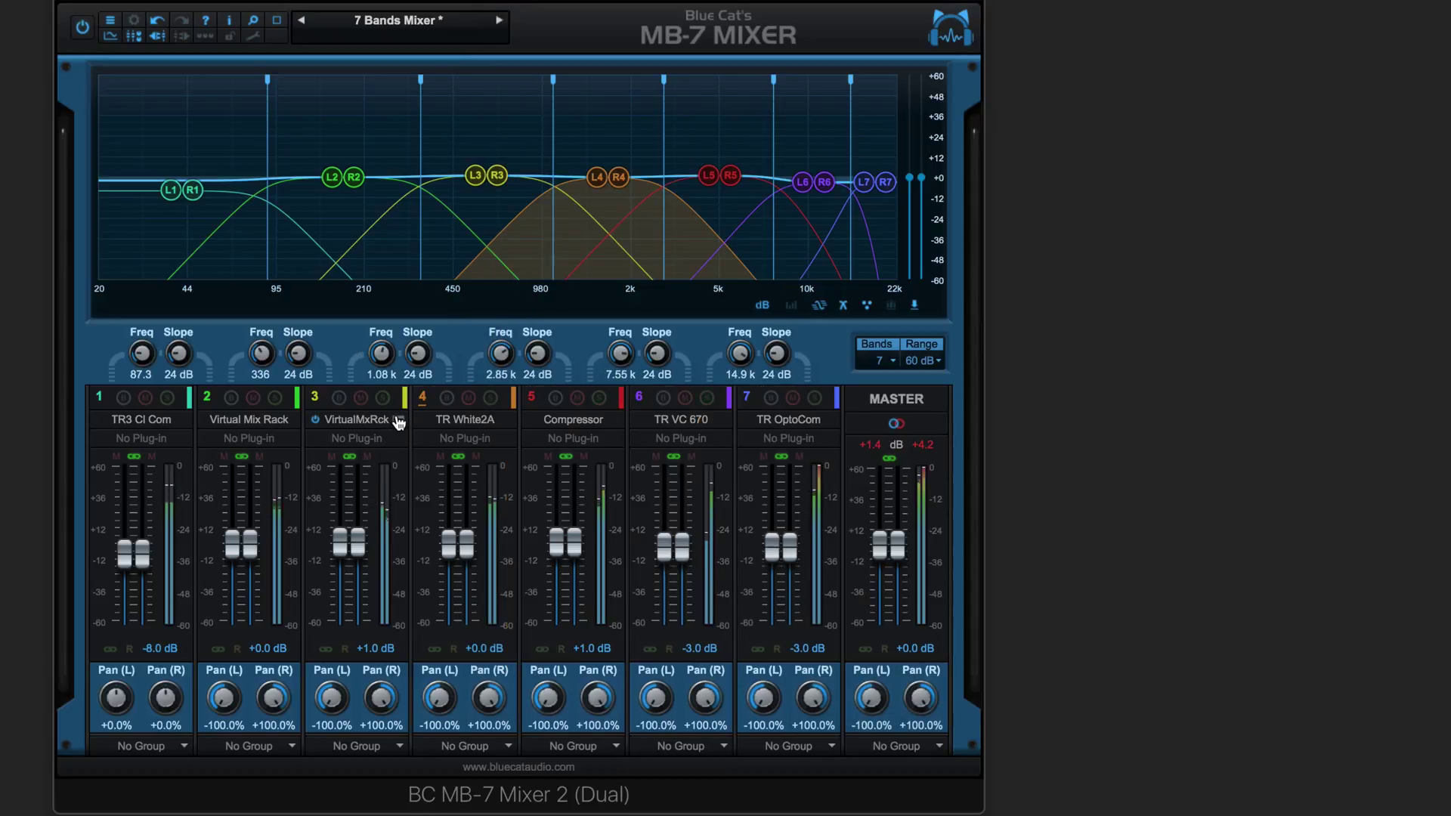
left_click(398, 421)
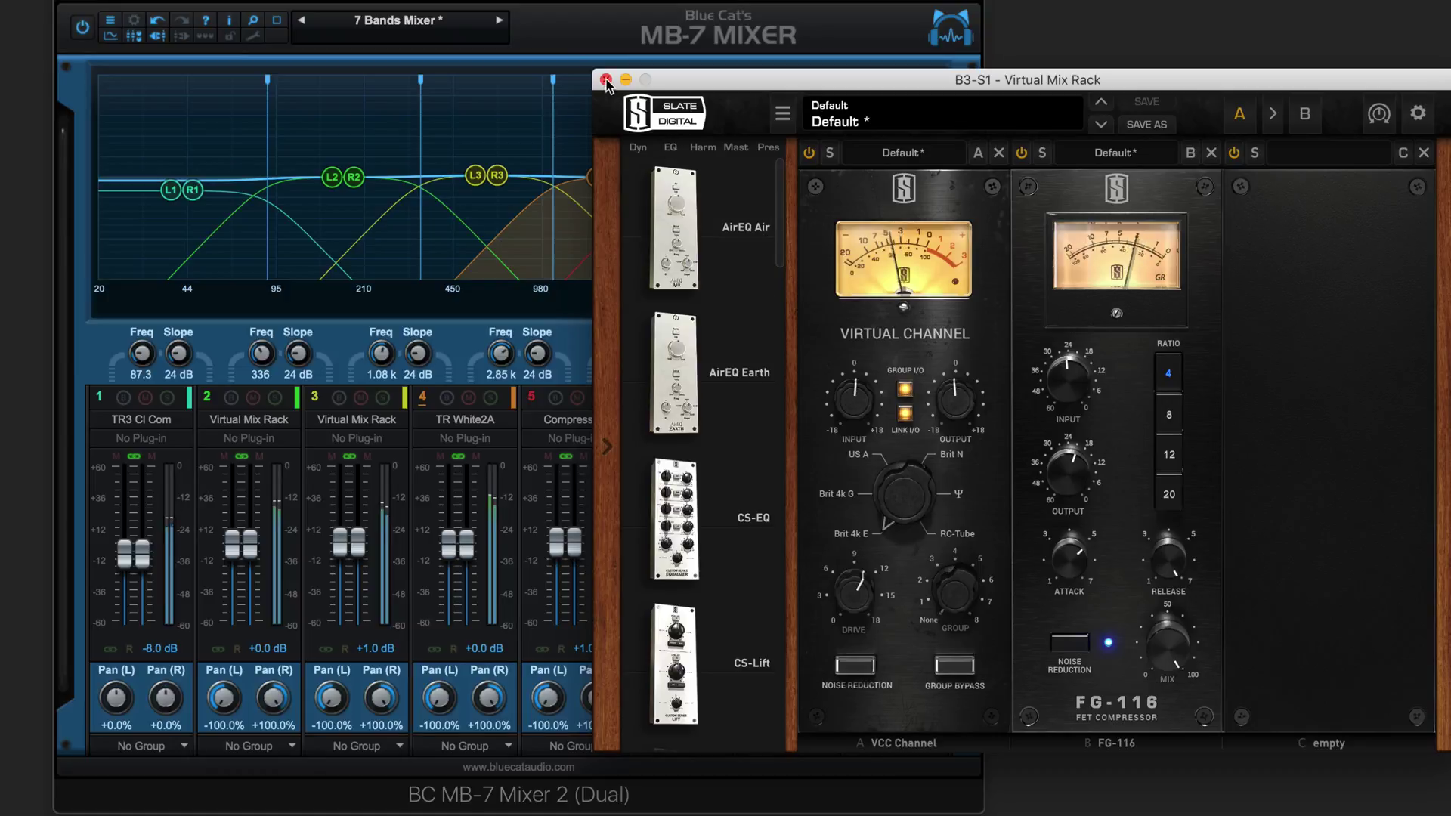
left_click(606, 79)
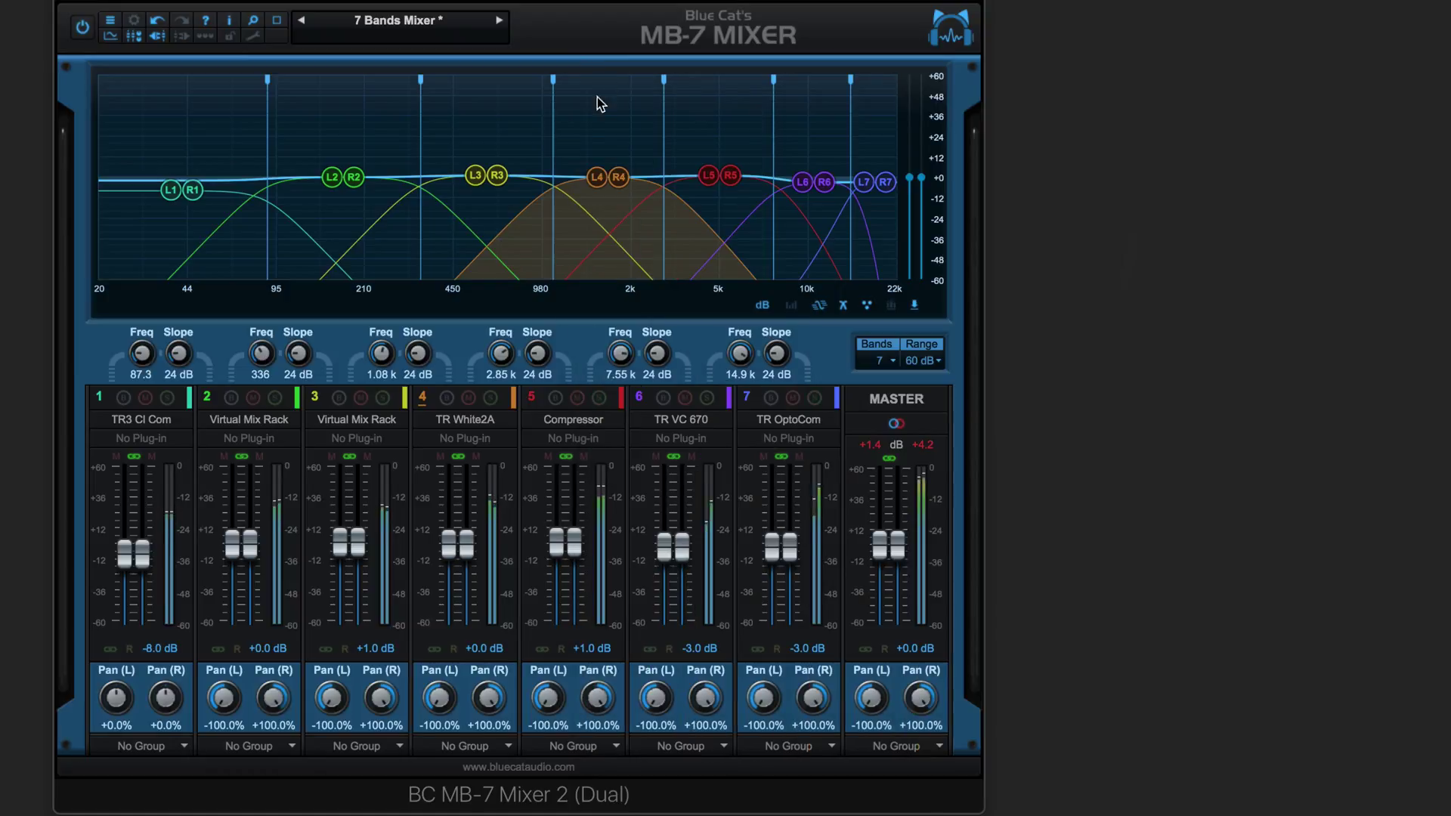
- Solo and unsolo band 4, then bring up its TR White2A leveling amplifier
left_click(491, 399)
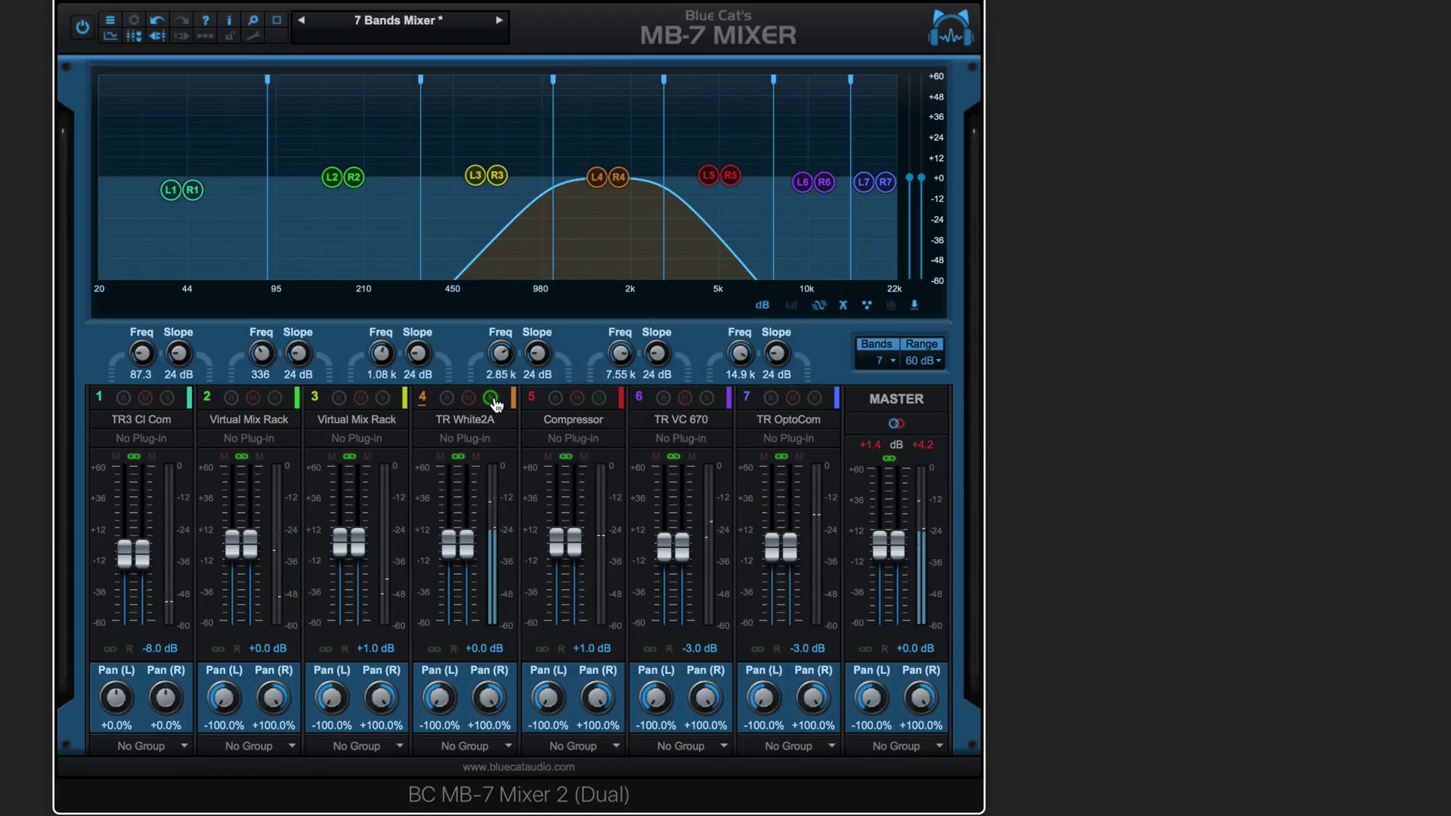
left_click(491, 398)
left_click(507, 421)
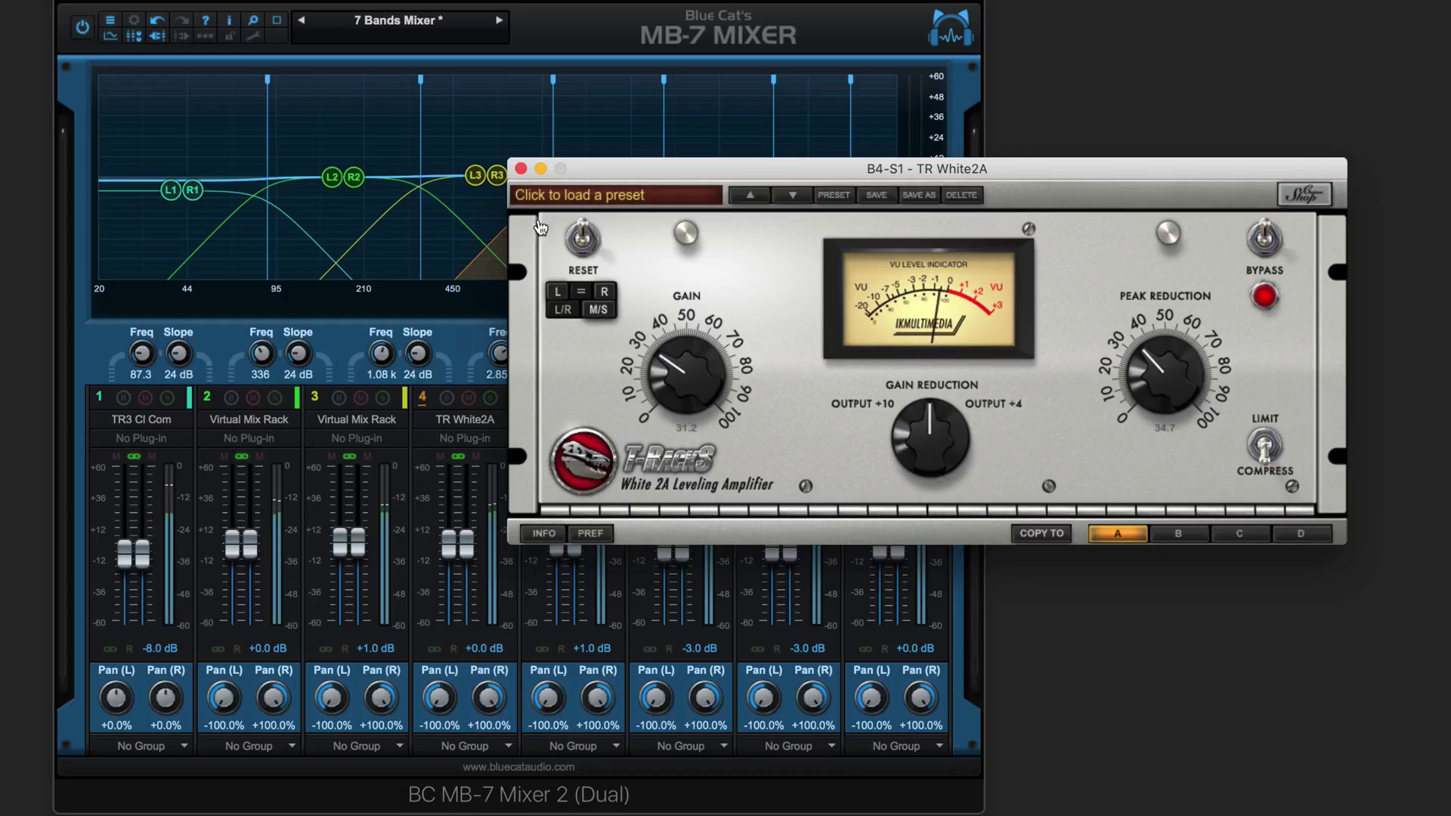
- Close TR White2A and check band 5's Compressor, band 6's TR VC 670 and band 7's TR OptoCom editors
left_click(522, 169)
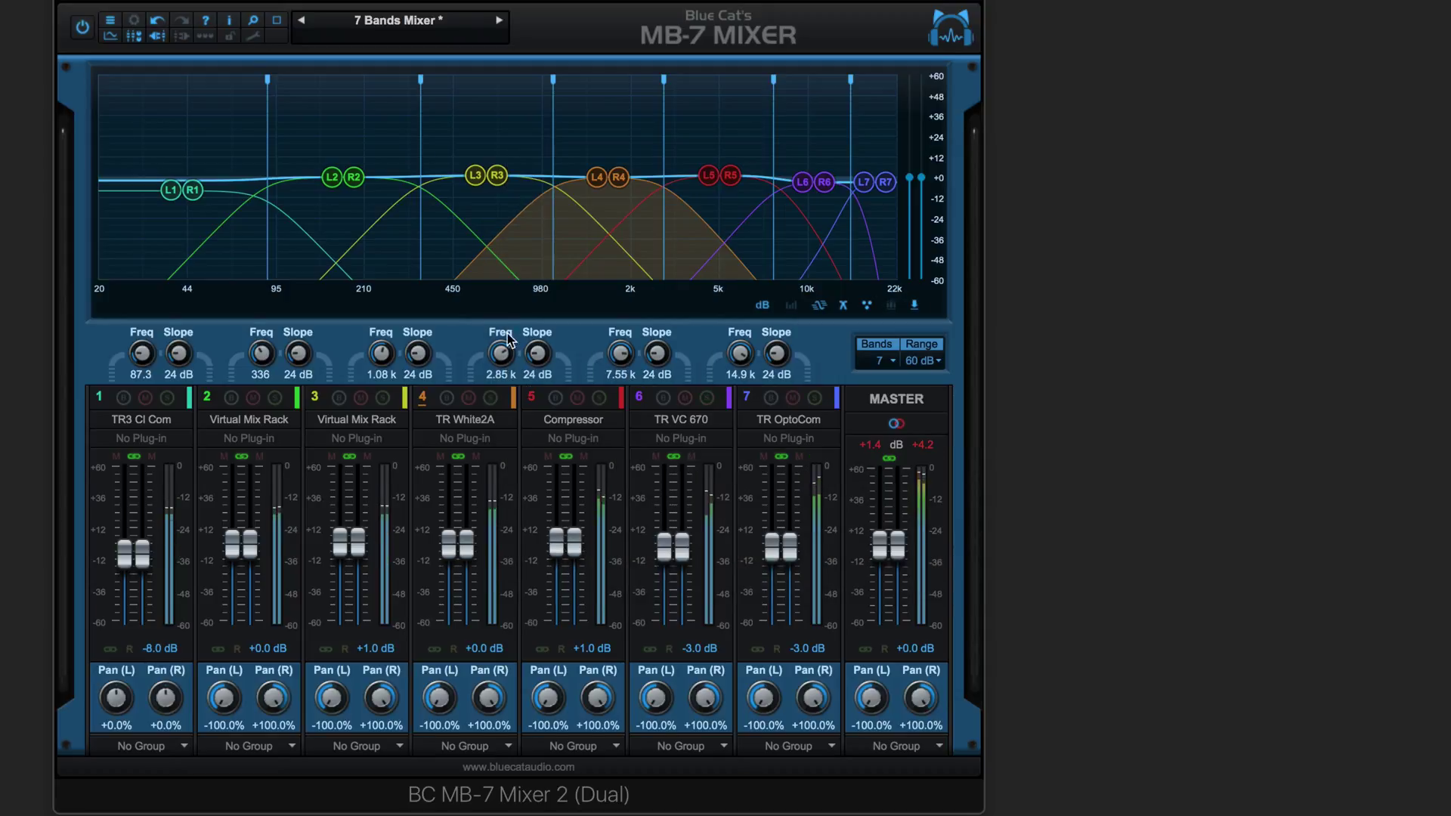
left_click(615, 422)
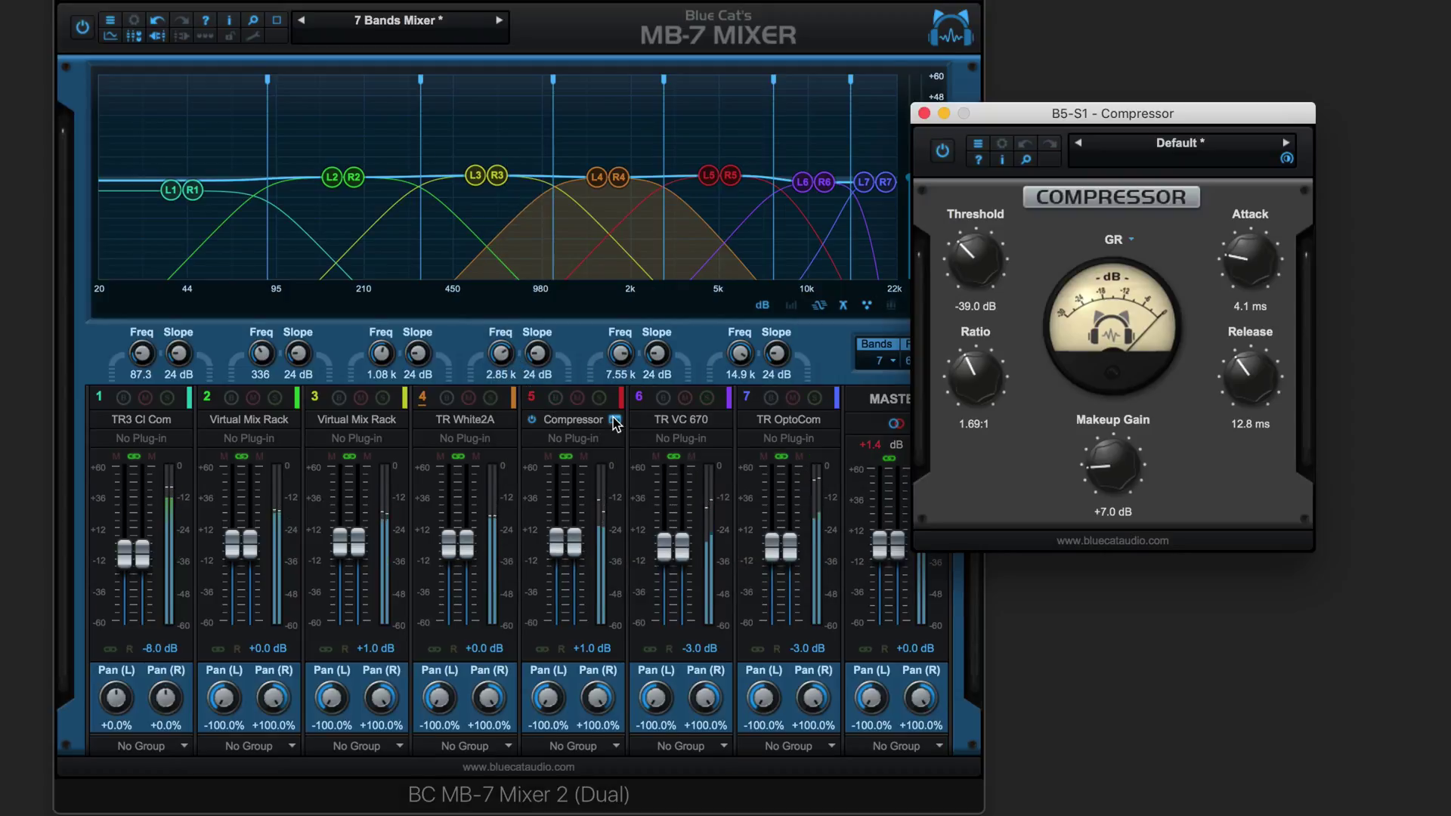
left_click(923, 112)
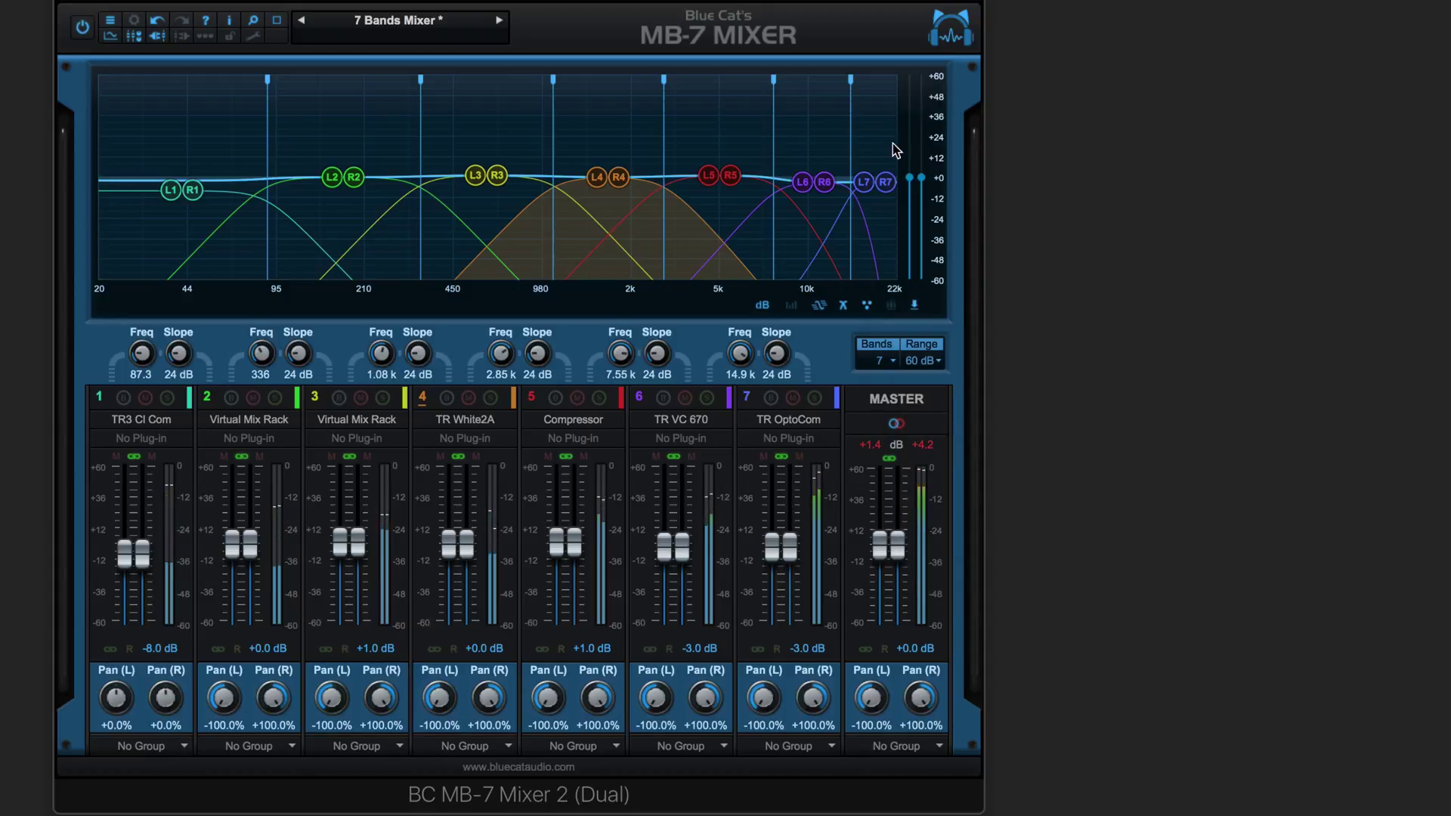
left_click(721, 422)
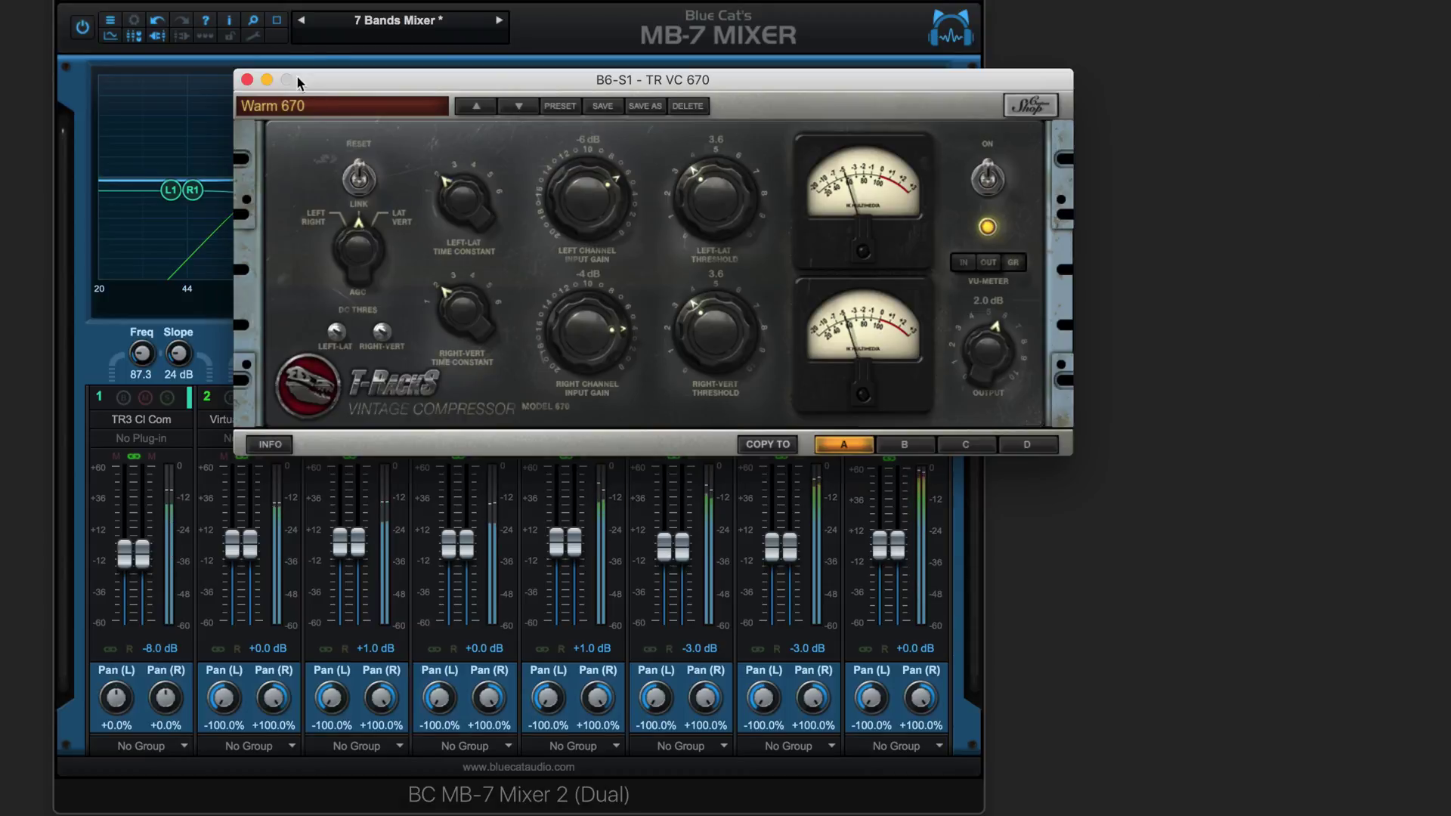
left_click(247, 81)
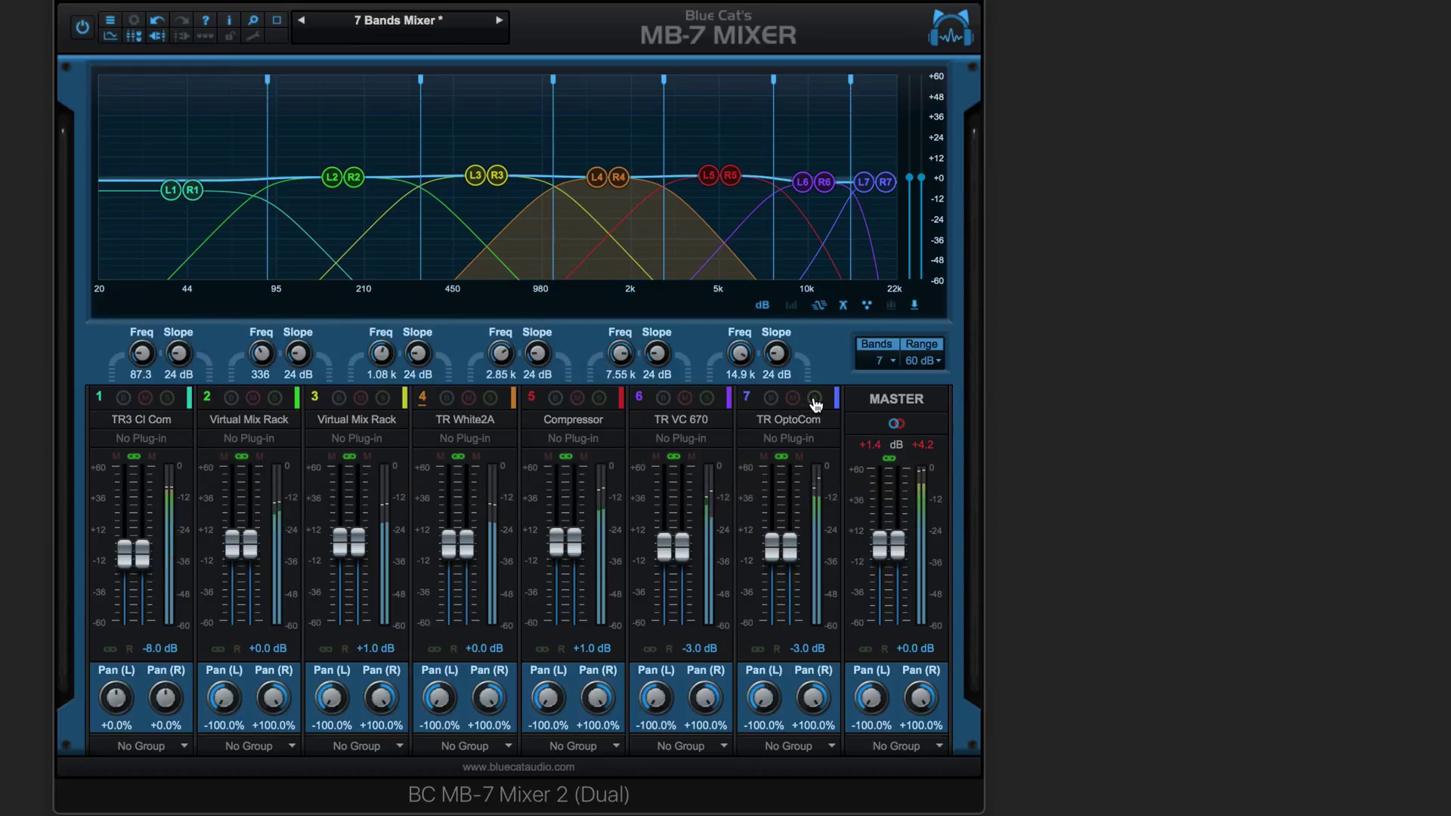
left_click(830, 421)
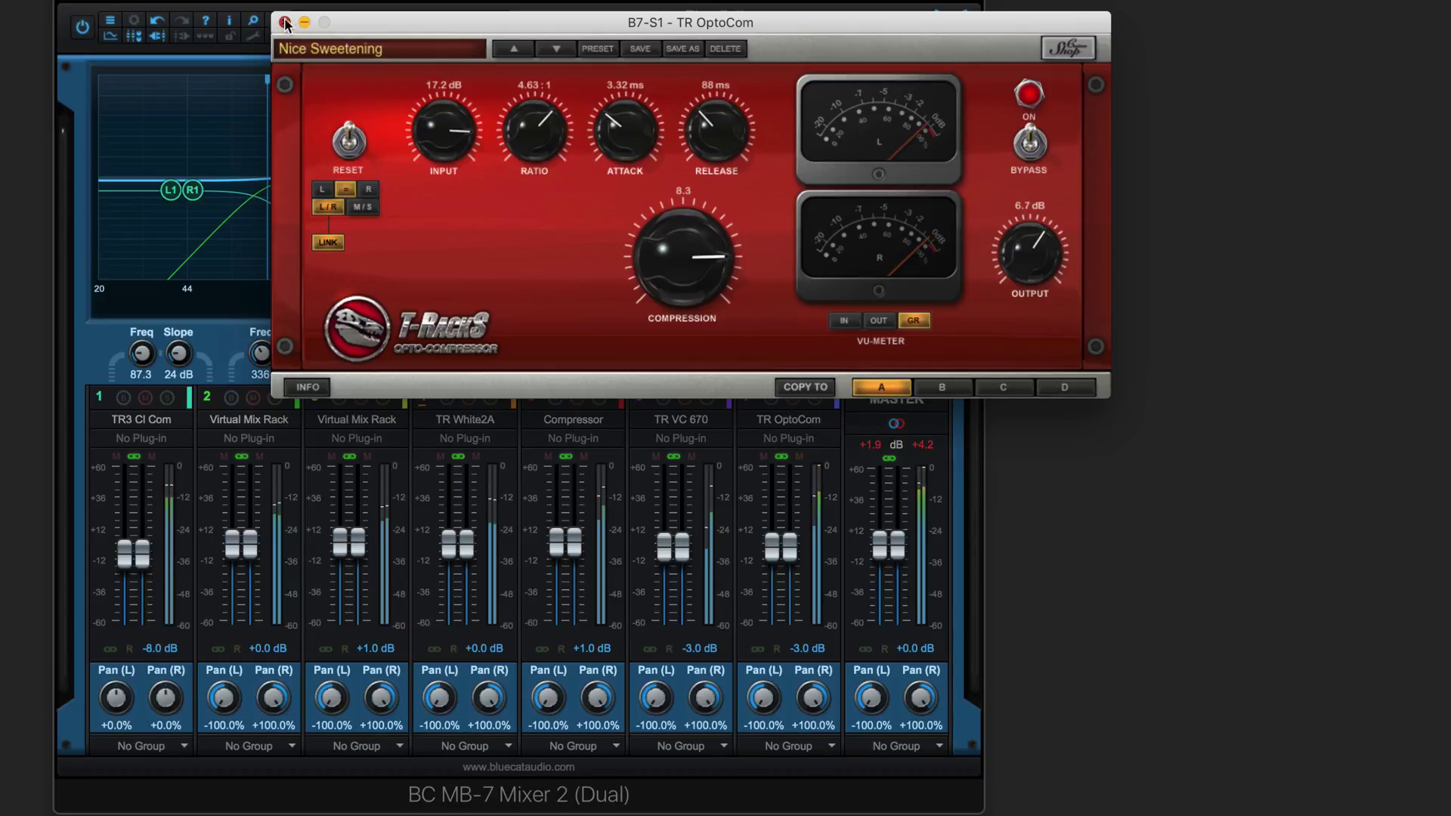
left_click(284, 23)
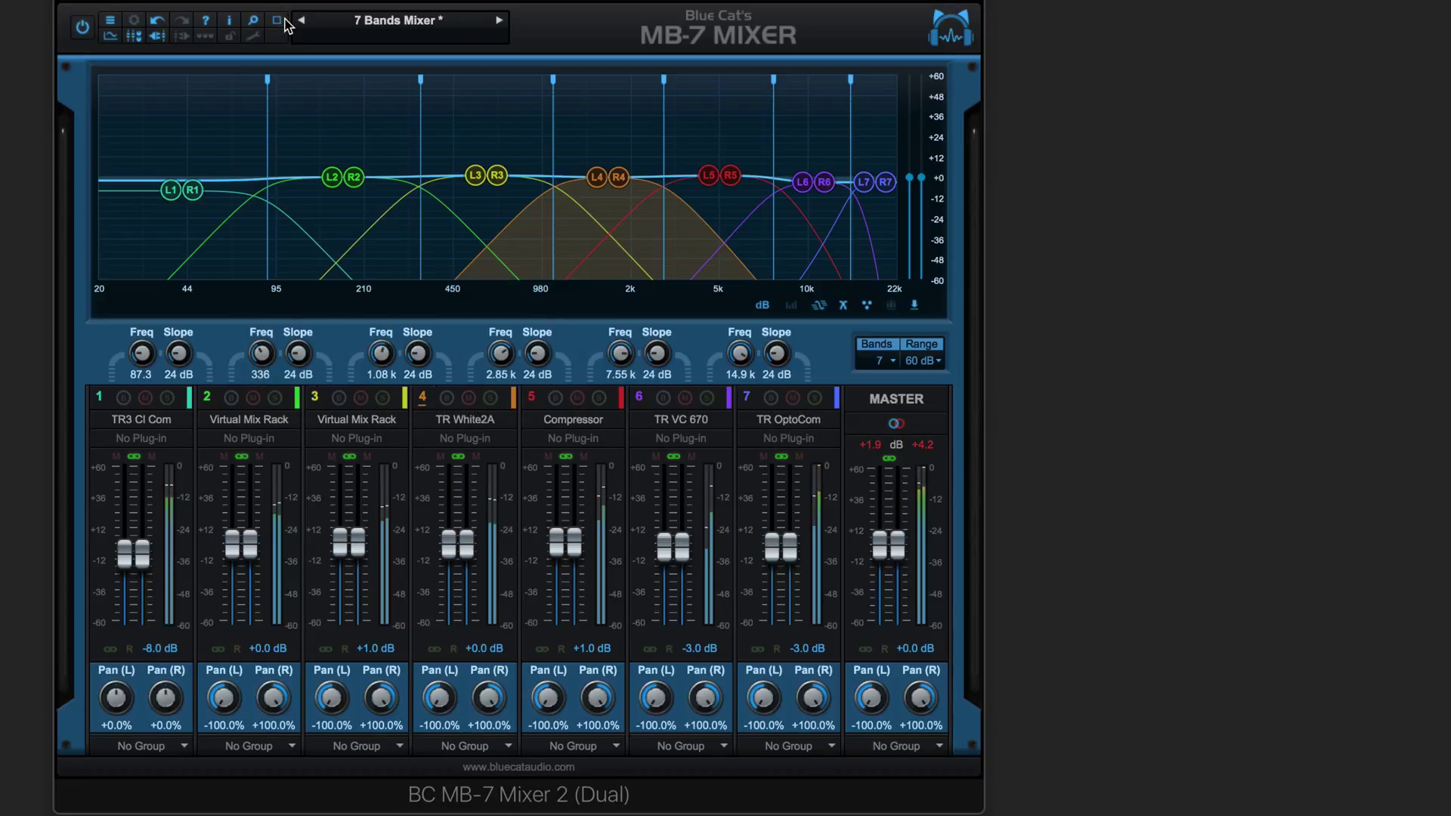
left_click(82, 29)
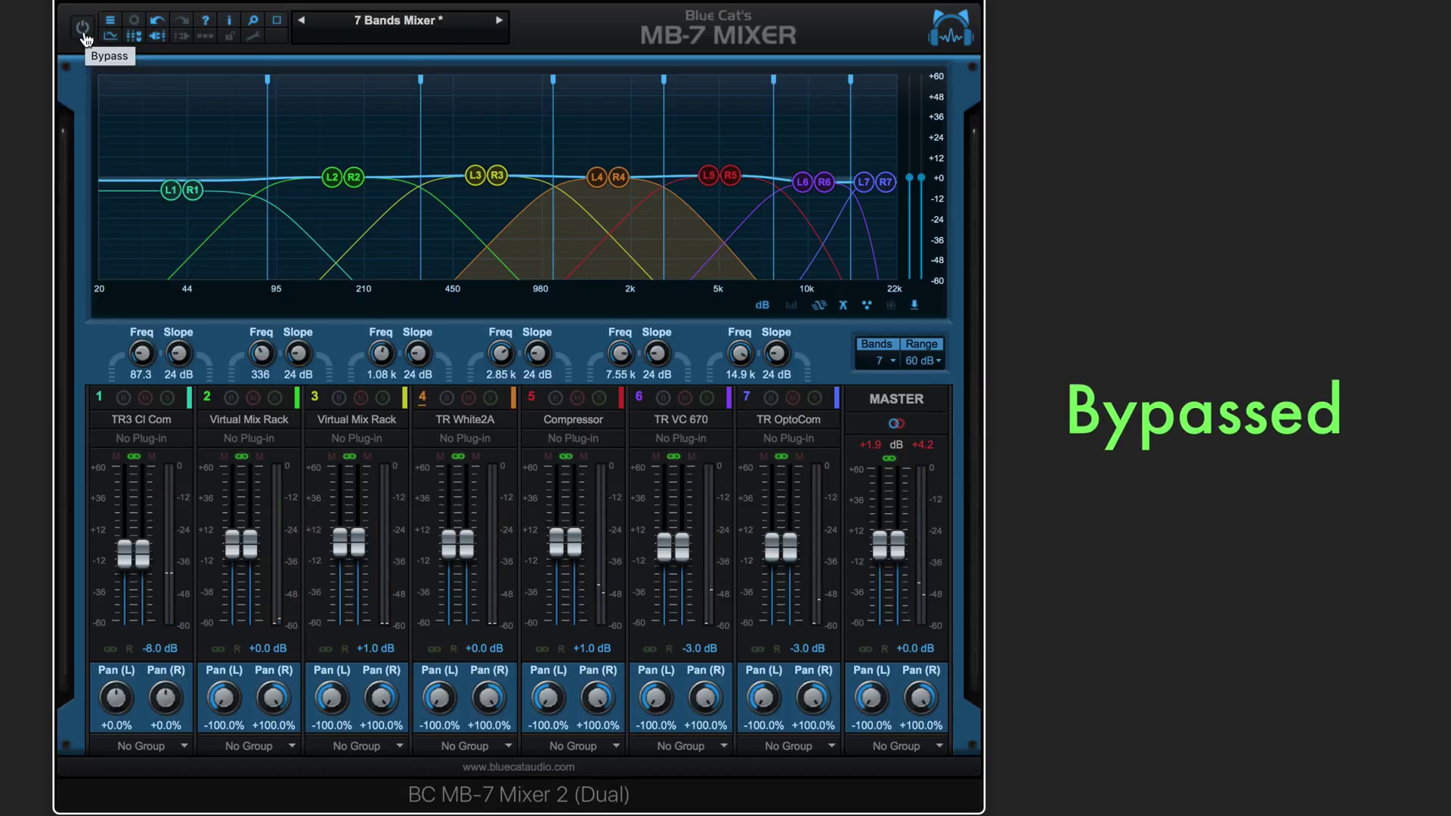
left_click(83, 30)
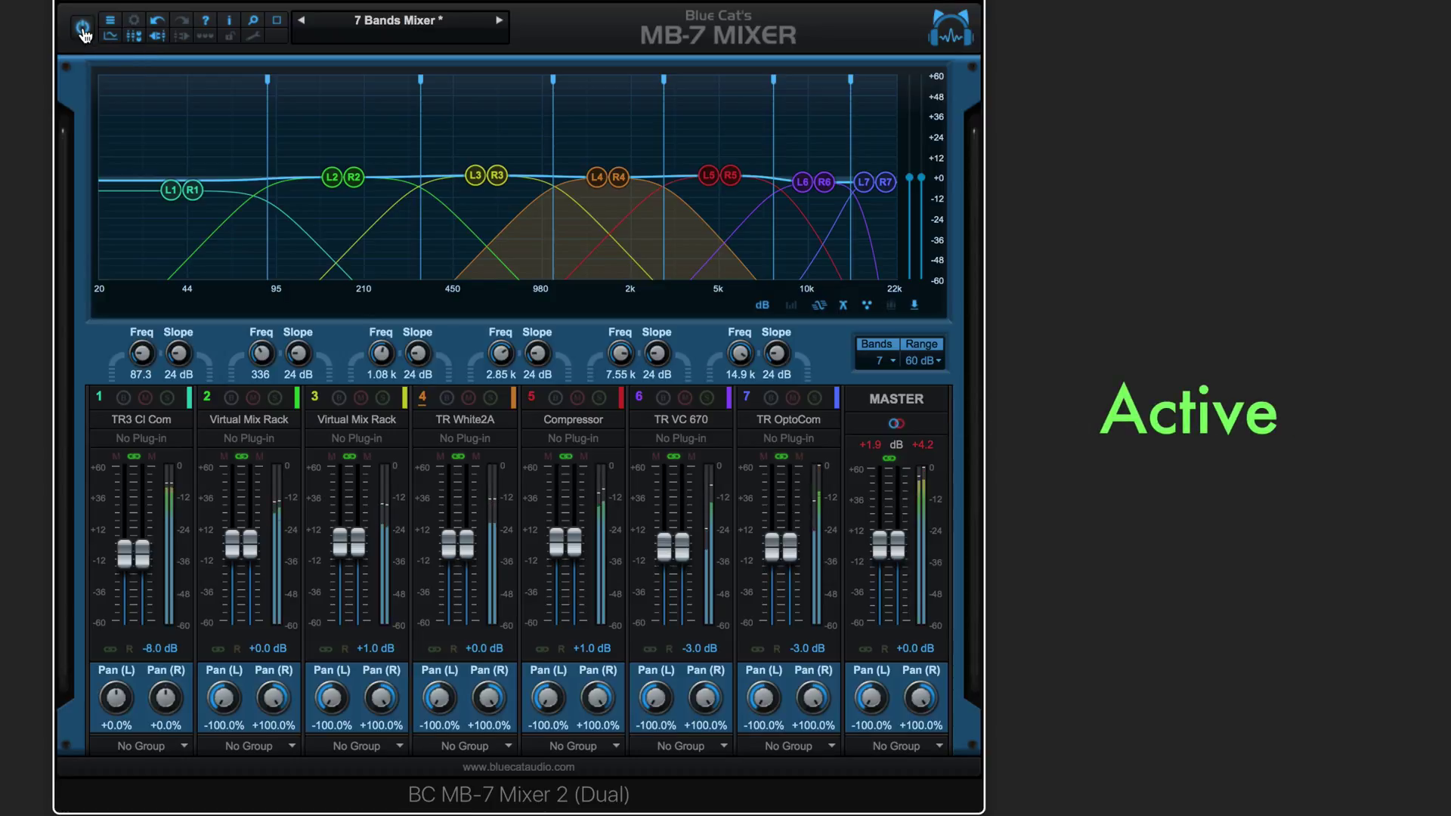